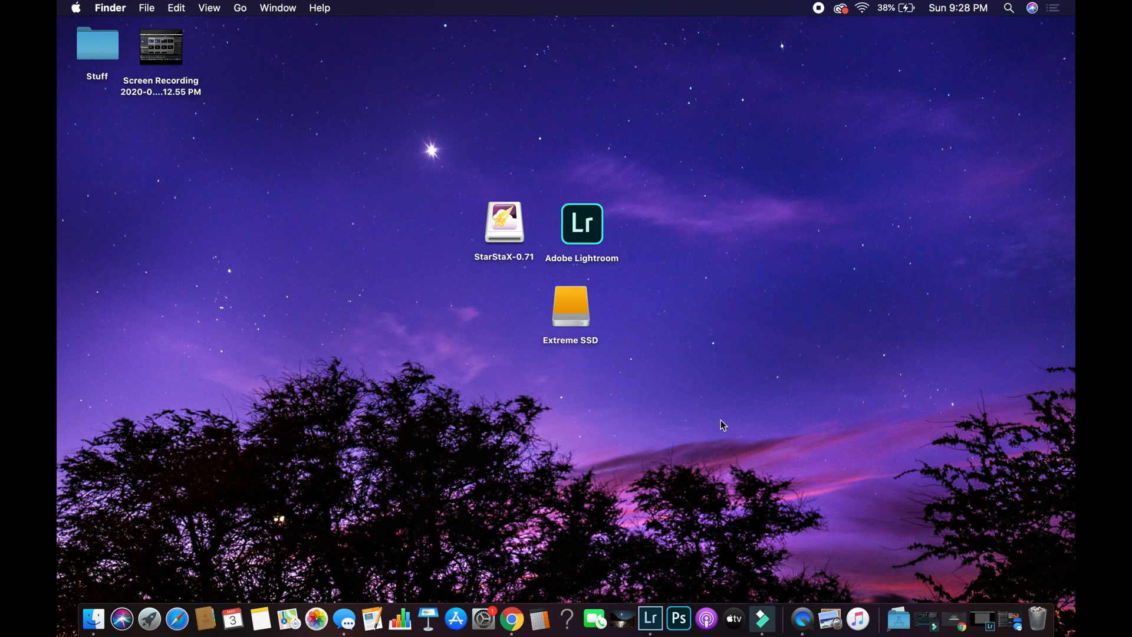
Step: Switch to Lightroom Classic and look through the Moon Tutorial photos offered for import, from the first frames to the last
{"action": "left_click", "coordinate": [652, 620]}
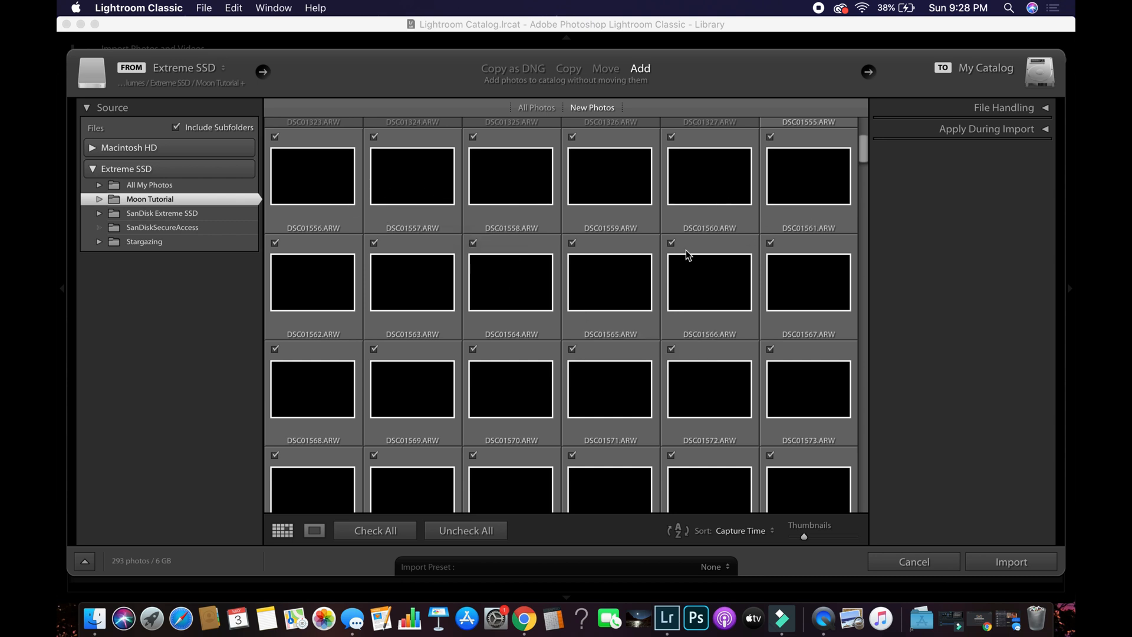
{"action": "scroll", "coordinate": [571, 396], "scroll_direction": "down", "scroll_amount": 4}
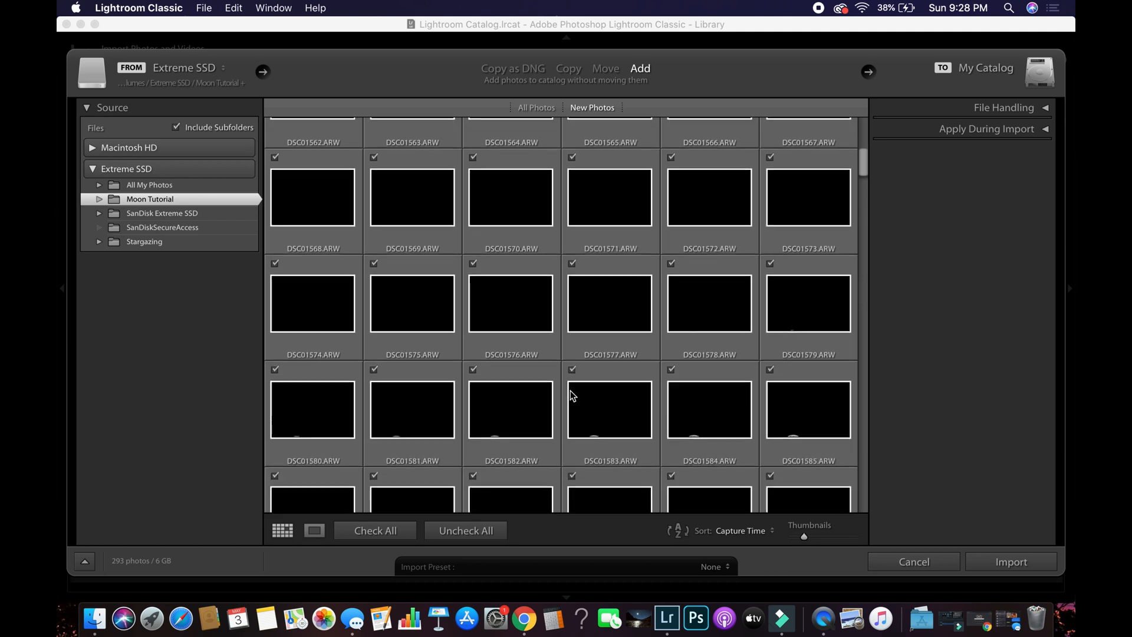
{"action": "scroll", "coordinate": [570, 397], "scroll_direction": "down", "scroll_amount": 1}
{"action": "scroll", "coordinate": [570, 396], "scroll_direction": "down", "scroll_amount": 8}
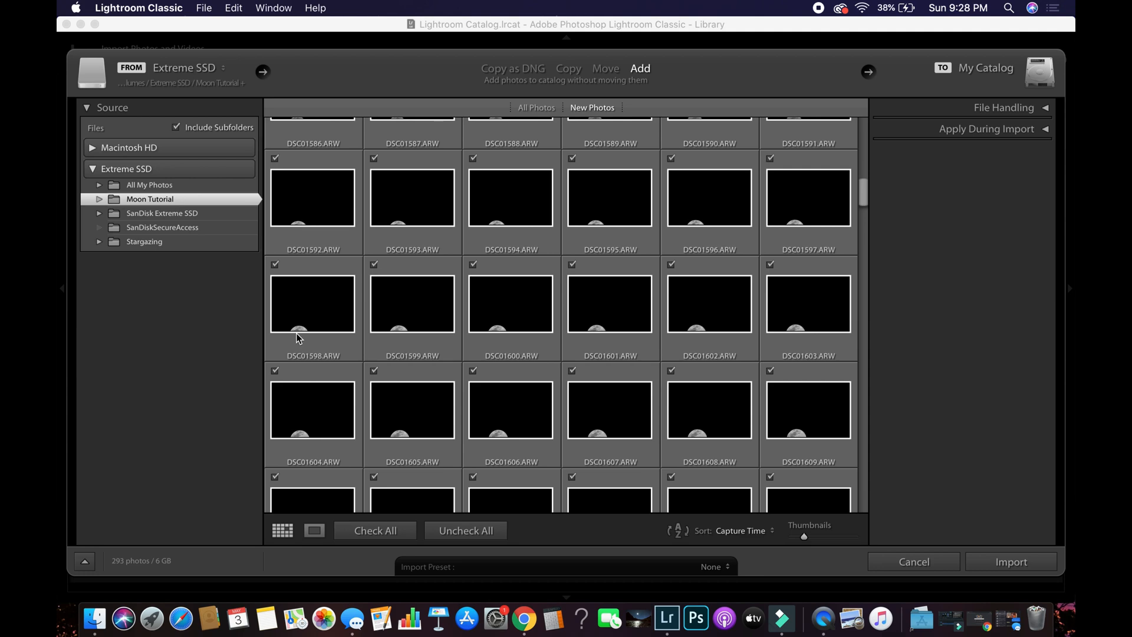
{"action": "scroll", "coordinate": [298, 339], "scroll_direction": "up", "scroll_amount": 6}
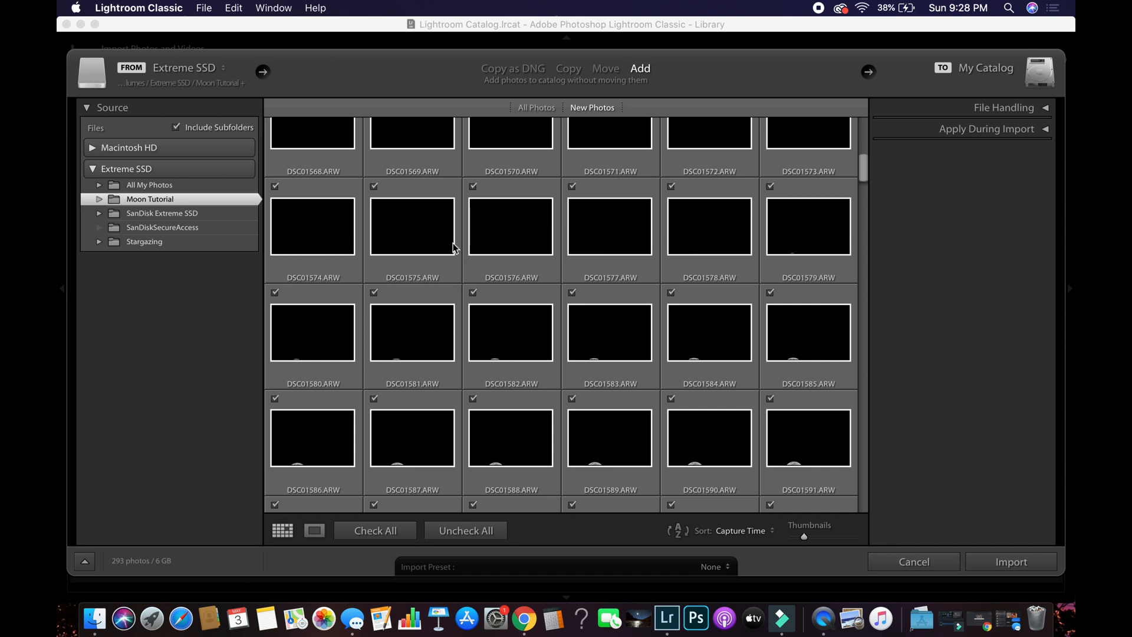
{"action": "scroll", "coordinate": [452, 247], "scroll_direction": "up", "scroll_amount": 3}
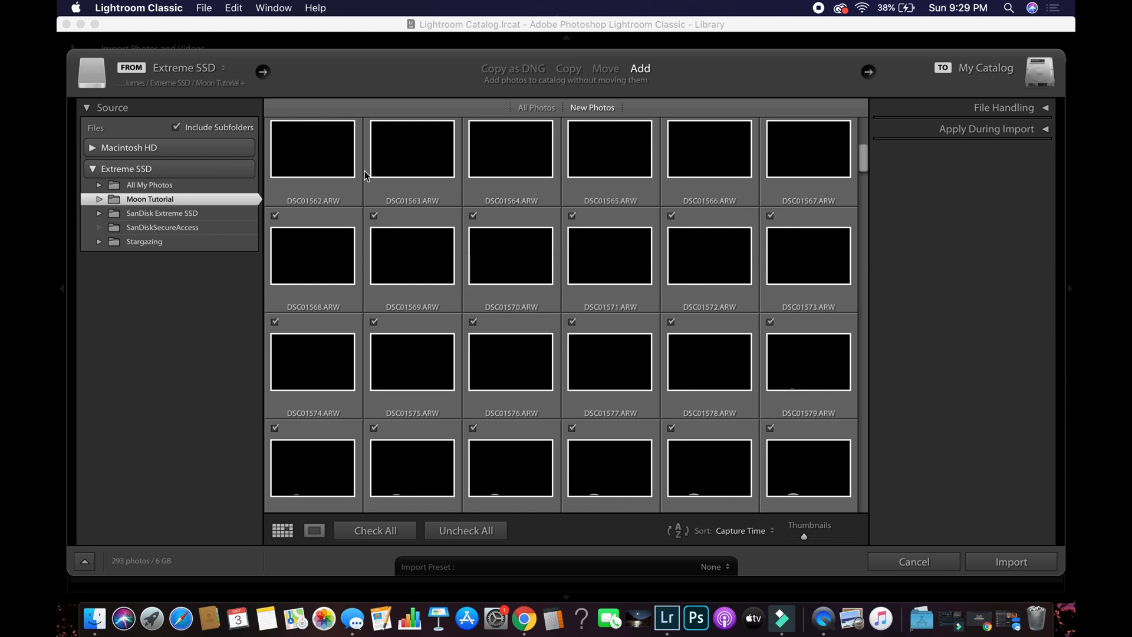
{"action": "scroll", "coordinate": [597, 386], "scroll_direction": "down", "scroll_amount": 10}
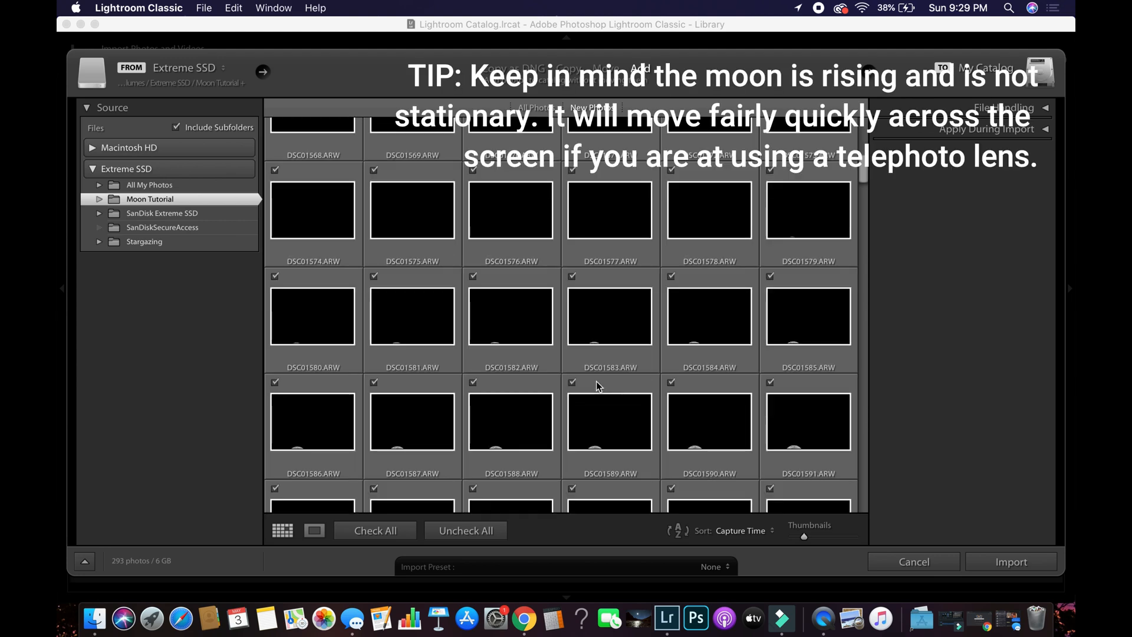
{"action": "scroll", "coordinate": [599, 386], "scroll_direction": "down", "scroll_amount": 8}
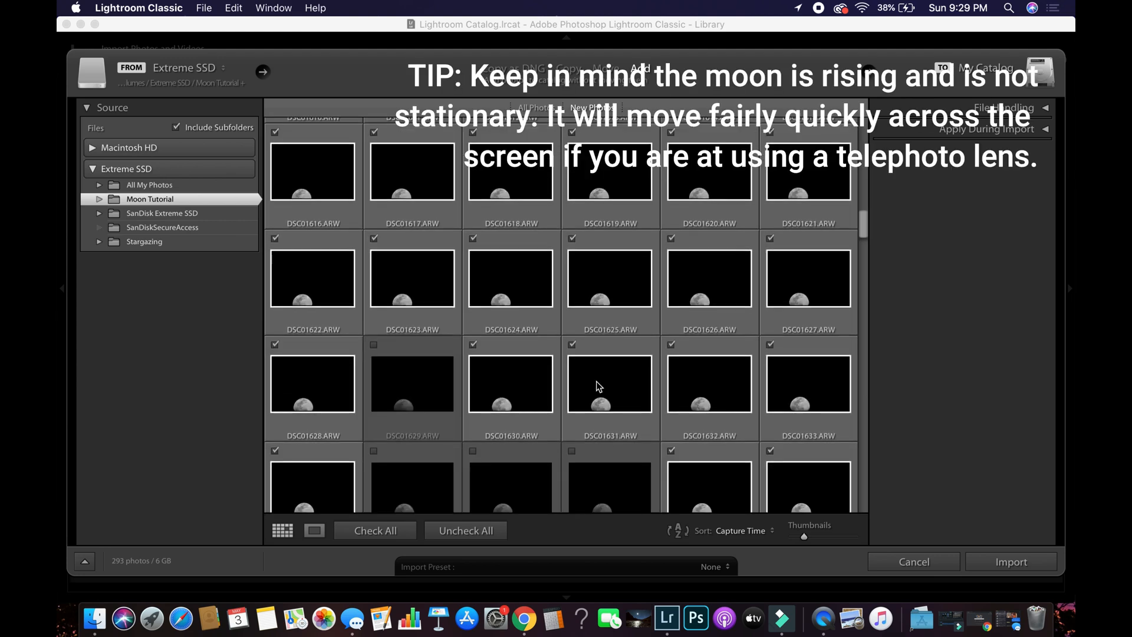
{"action": "scroll", "coordinate": [597, 384], "scroll_direction": "down", "scroll_amount": 12}
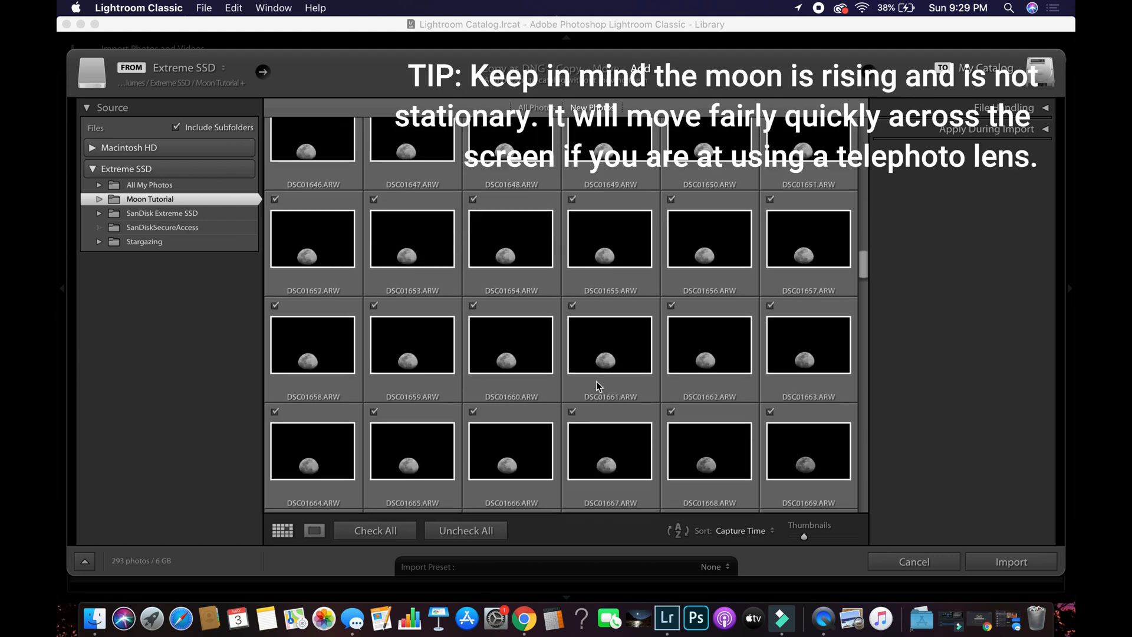
{"action": "scroll", "coordinate": [597, 382], "scroll_direction": "down", "scroll_amount": 13}
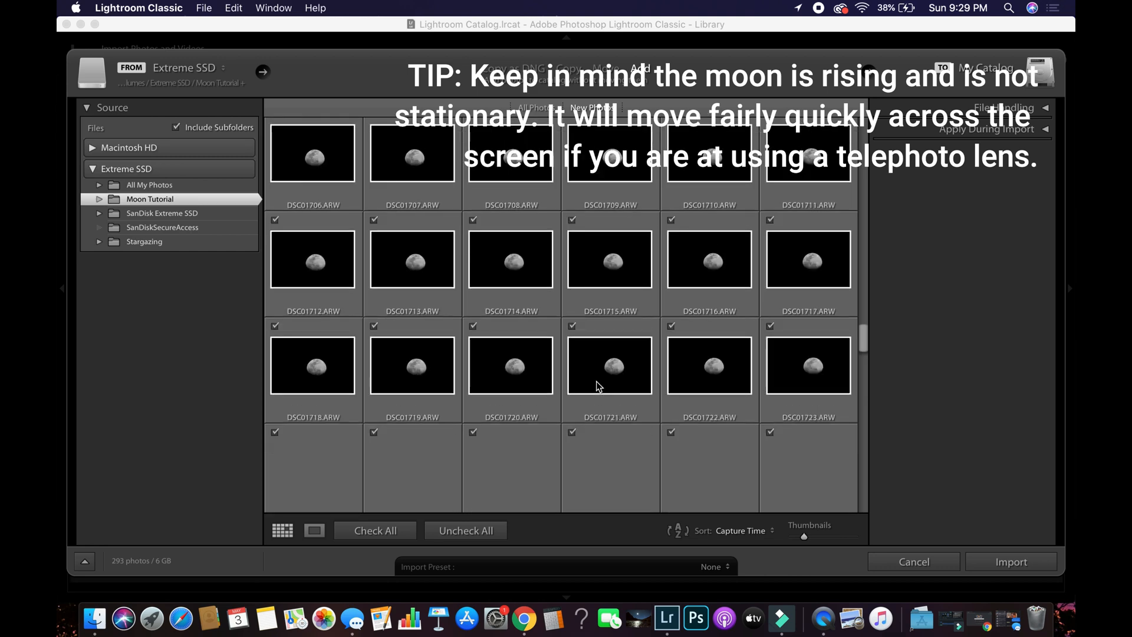
{"action": "scroll", "coordinate": [595, 380], "scroll_direction": "down", "scroll_amount": 11}
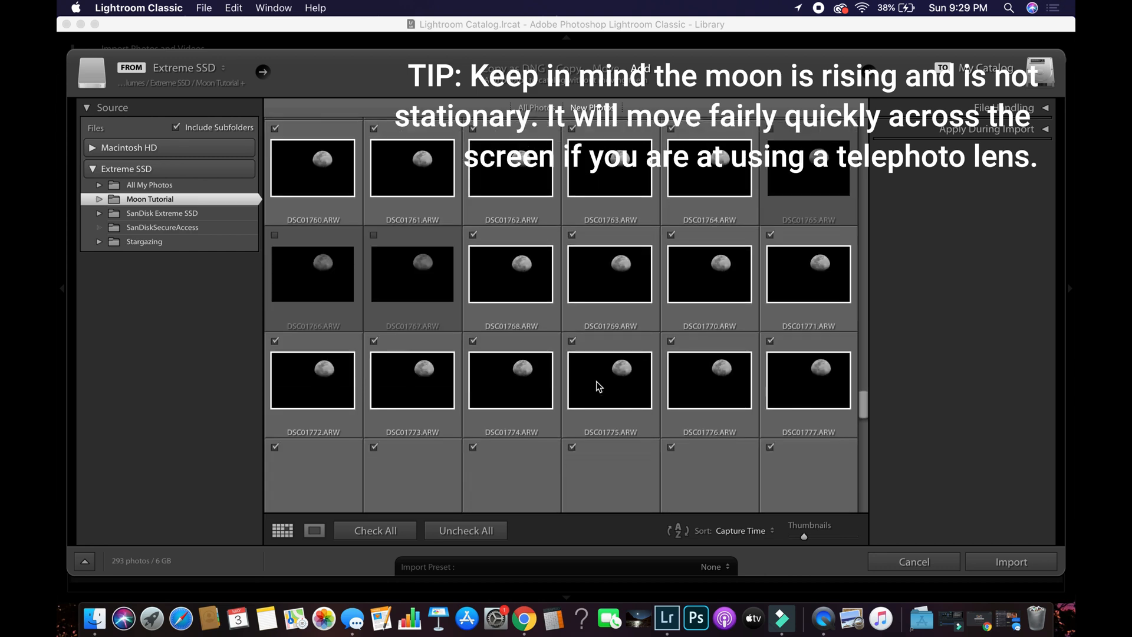
{"action": "scroll", "coordinate": [596, 381], "scroll_direction": "down", "scroll_amount": 8}
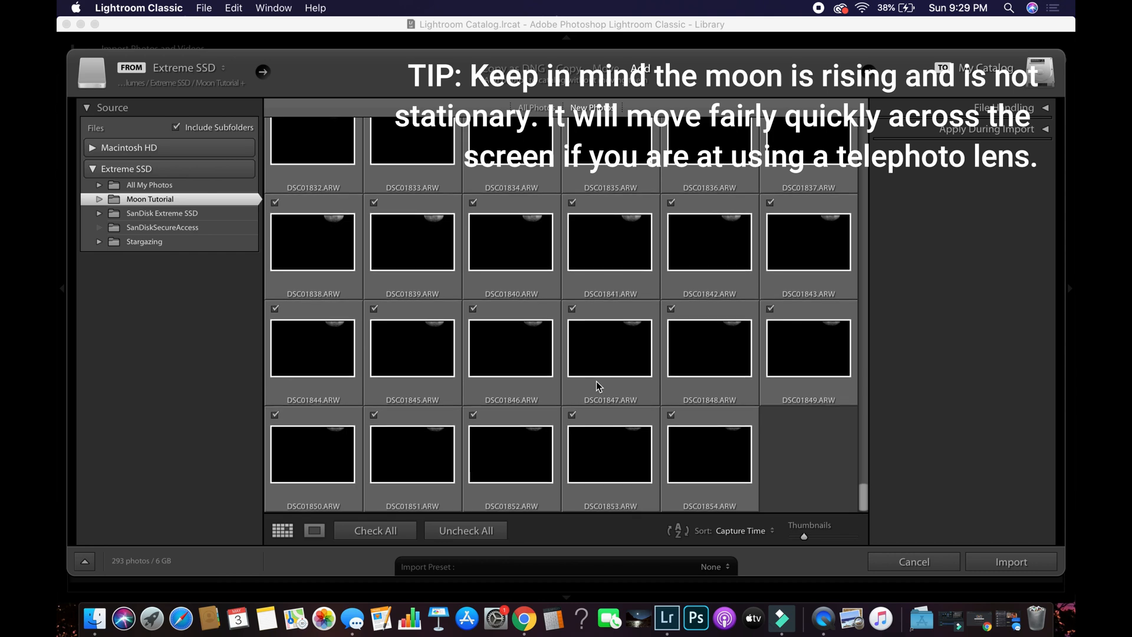
{"action": "scroll", "coordinate": [595, 381], "scroll_direction": "up", "scroll_amount": 20}
{"action": "scroll", "coordinate": [595, 381], "scroll_direction": "up", "scroll_amount": 10}
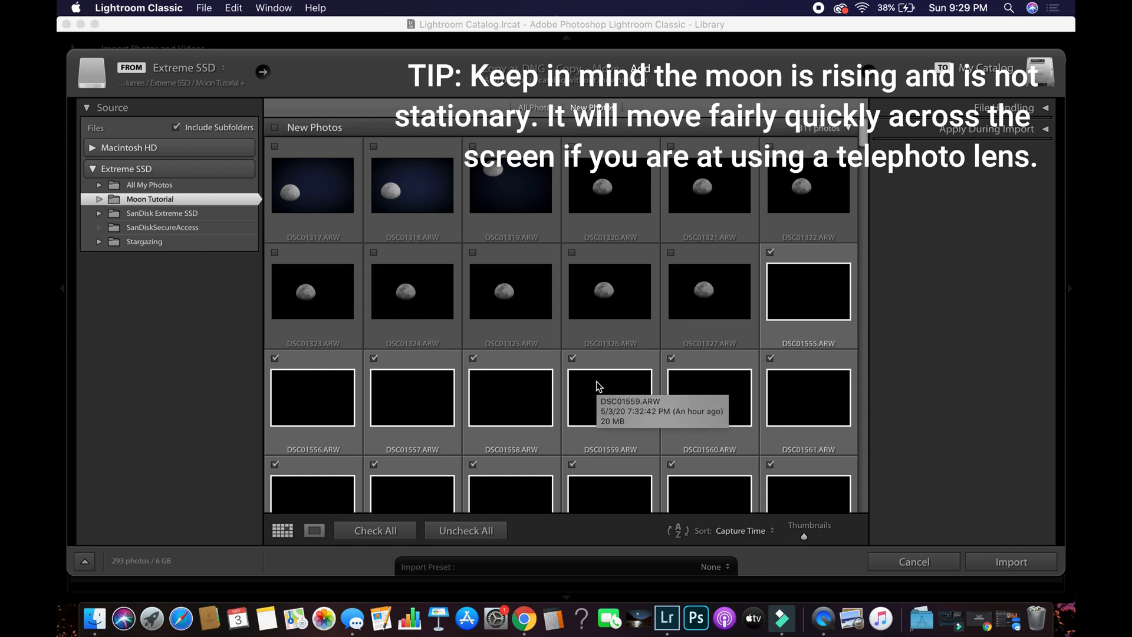
Step: Import the checked photos from the Moon Tutorial folder into the catalog with the Add method
{"action": "scroll", "coordinate": [596, 381], "scroll_direction": "down", "scroll_amount": 5}
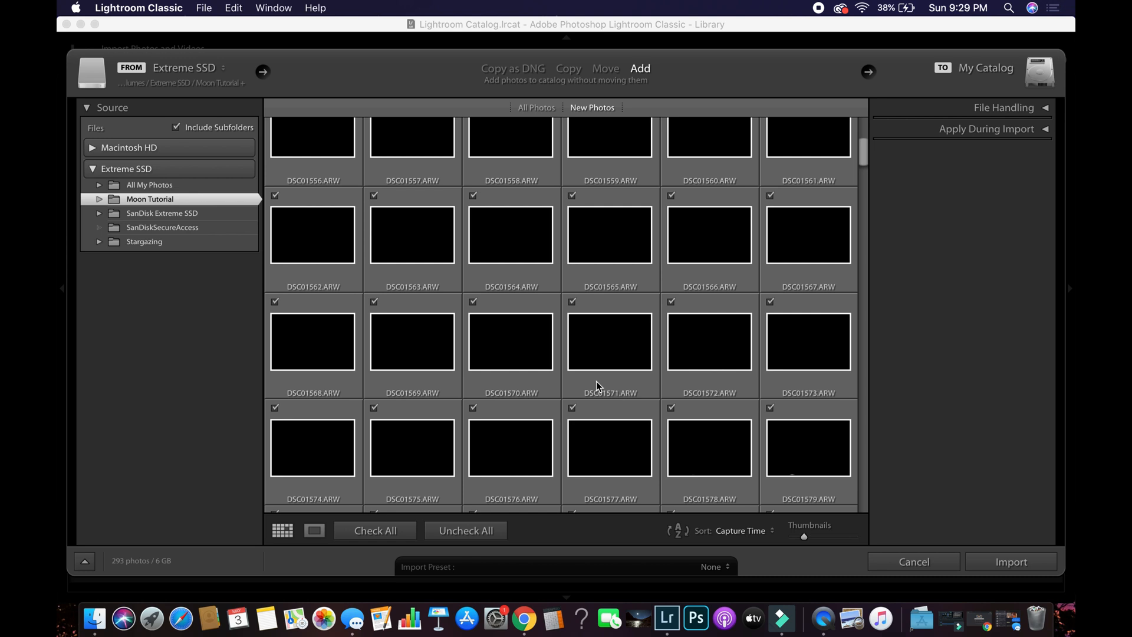
{"action": "scroll", "coordinate": [596, 381], "scroll_direction": "down", "scroll_amount": 6}
{"action": "scroll", "coordinate": [597, 386], "scroll_direction": "down", "scroll_amount": 1}
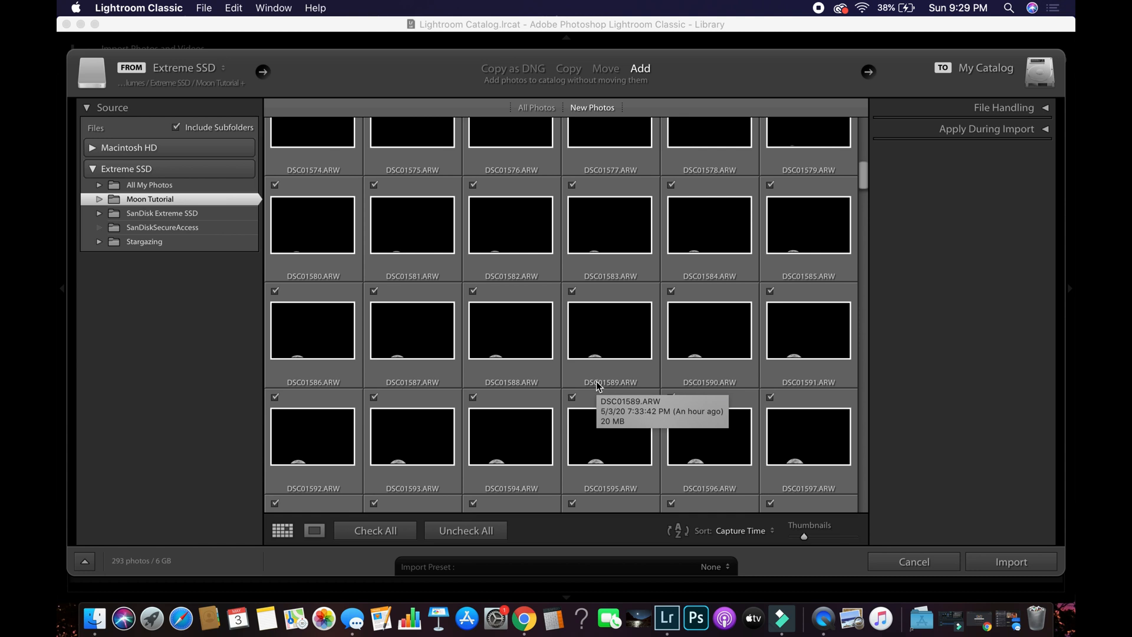
{"action": "scroll", "coordinate": [687, 407], "scroll_direction": "down", "scroll_amount": 20}
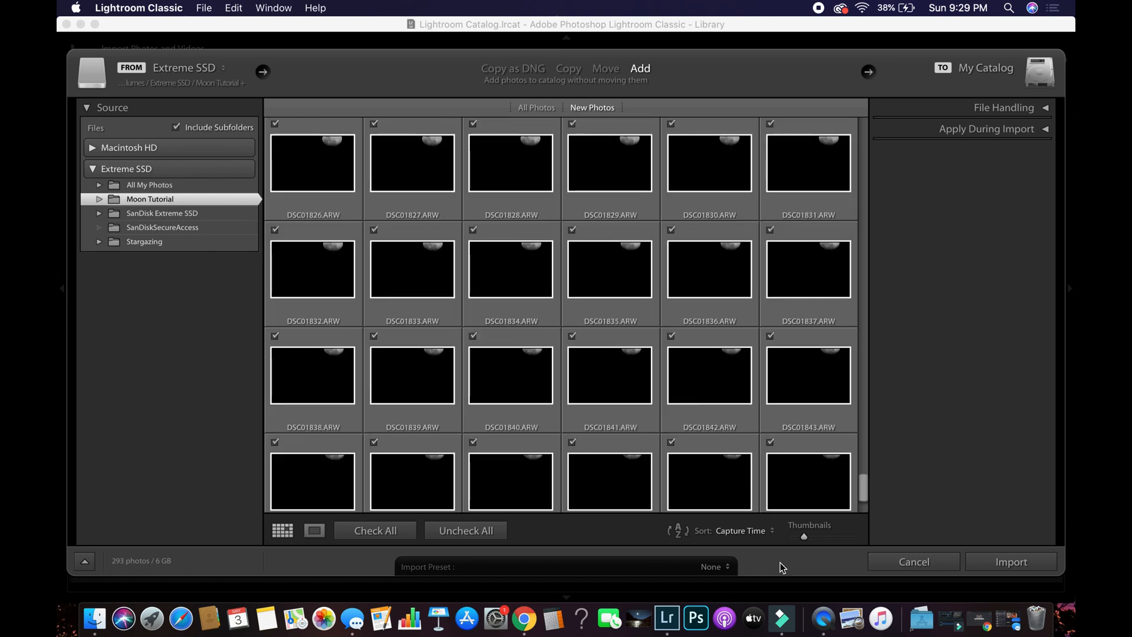
{"action": "left_click", "coordinate": [1000, 567]}
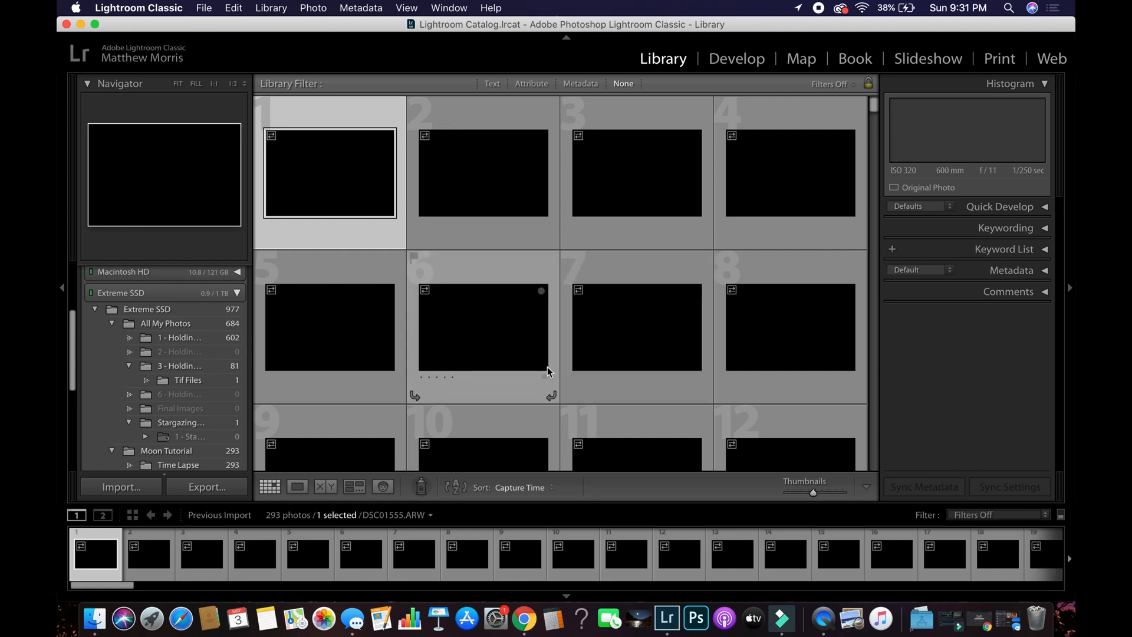
Step: Examine the moon's position across the imported time-lapse frames in the Library grid
{"action": "scroll", "coordinate": [549, 372], "scroll_direction": "down", "scroll_amount": 10}
{"action": "scroll", "coordinate": [548, 371], "scroll_direction": "down", "scroll_amount": 5}
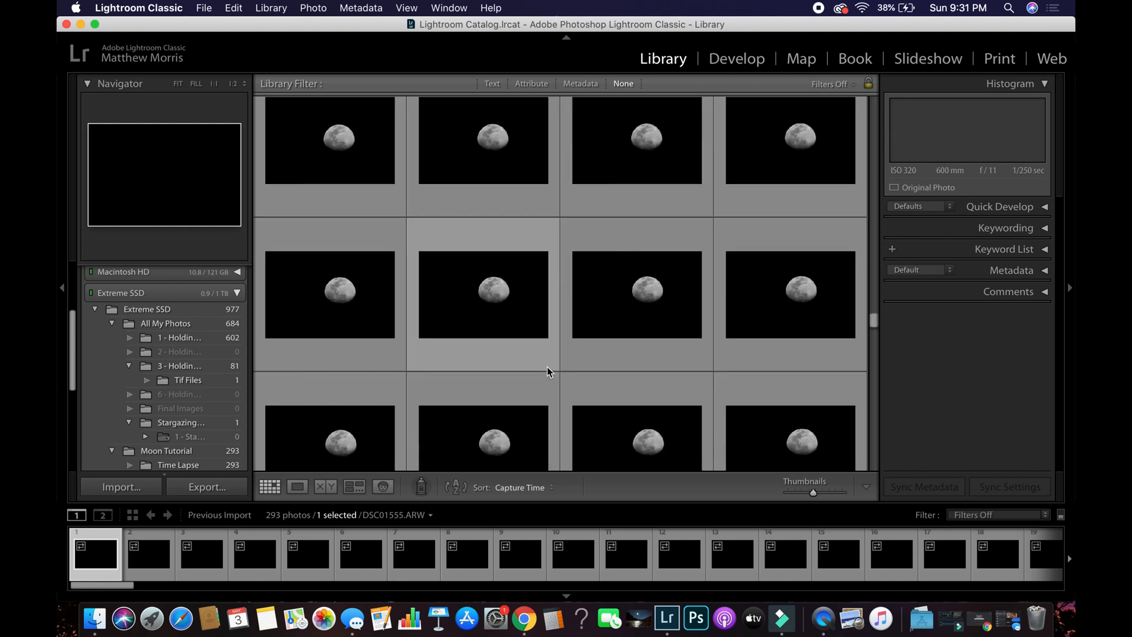
{"action": "scroll", "coordinate": [548, 371], "scroll_direction": "up", "scroll_amount": 4}
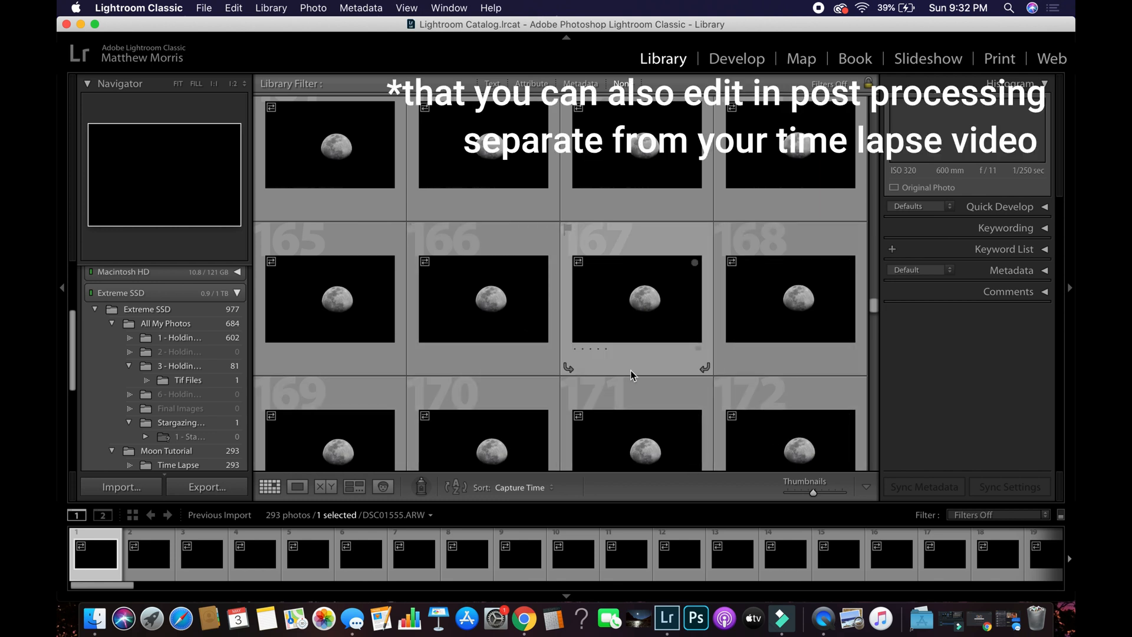
{"action": "scroll", "coordinate": [631, 376], "scroll_direction": "down", "scroll_amount": 5}
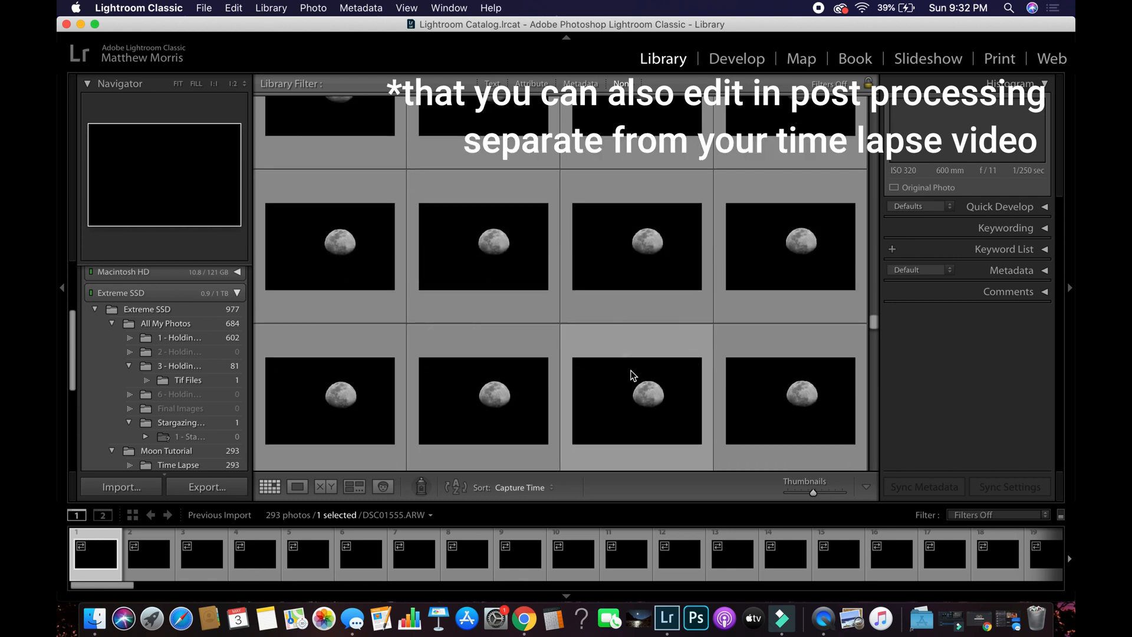
{"action": "scroll", "coordinate": [630, 375], "scroll_direction": "down", "scroll_amount": 5}
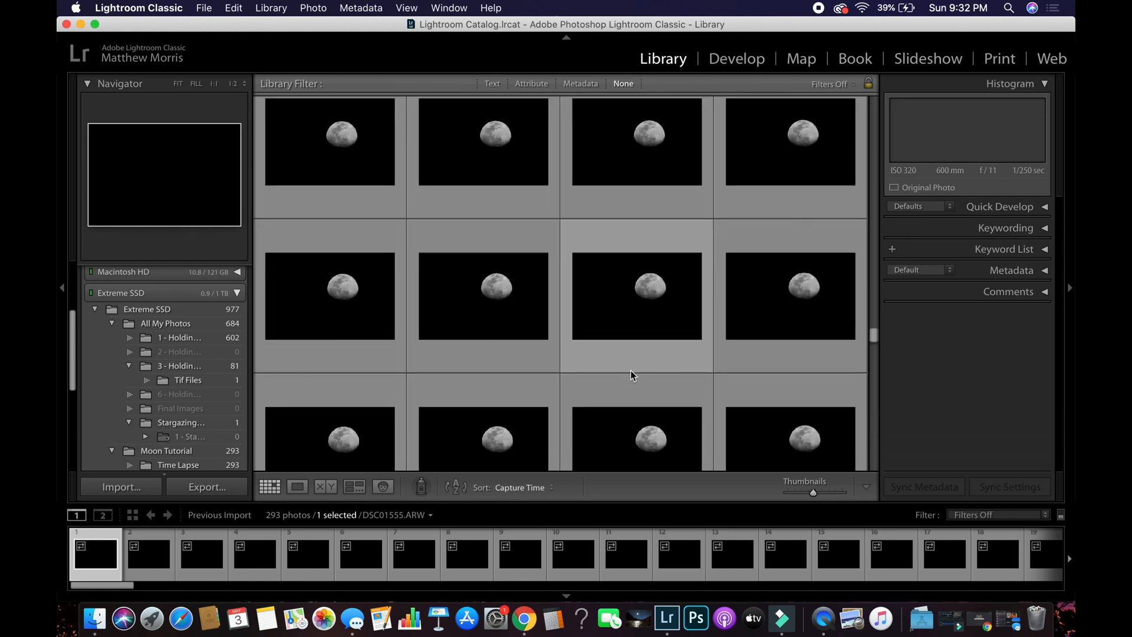
{"action": "scroll", "coordinate": [631, 376], "scroll_direction": "down", "scroll_amount": 1}
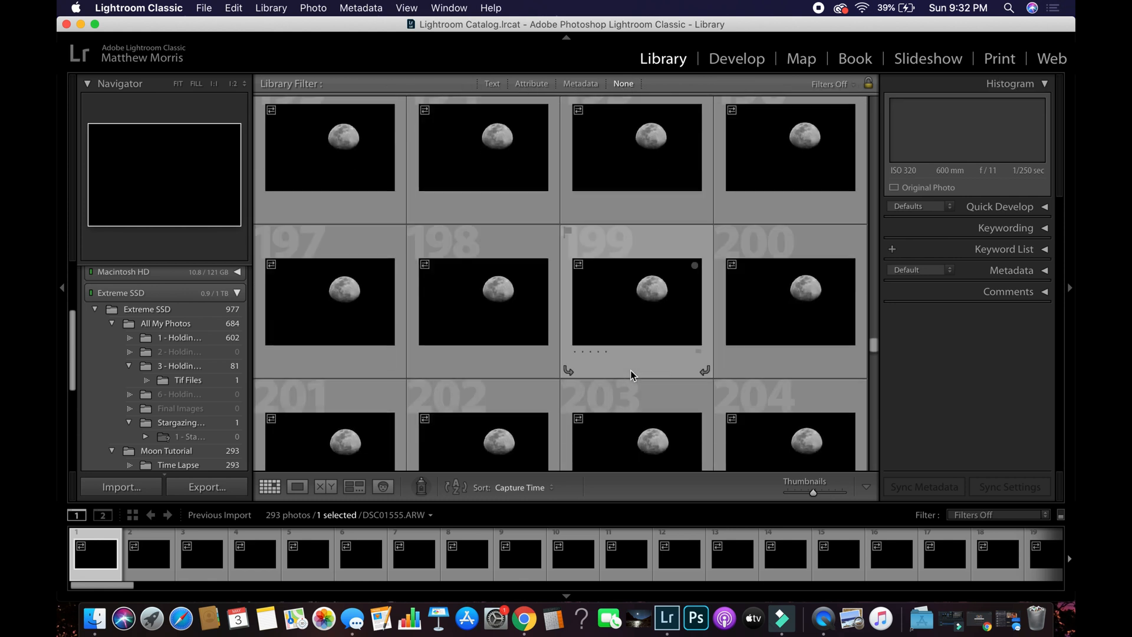
{"action": "scroll", "coordinate": [631, 375], "scroll_direction": "down", "scroll_amount": 5}
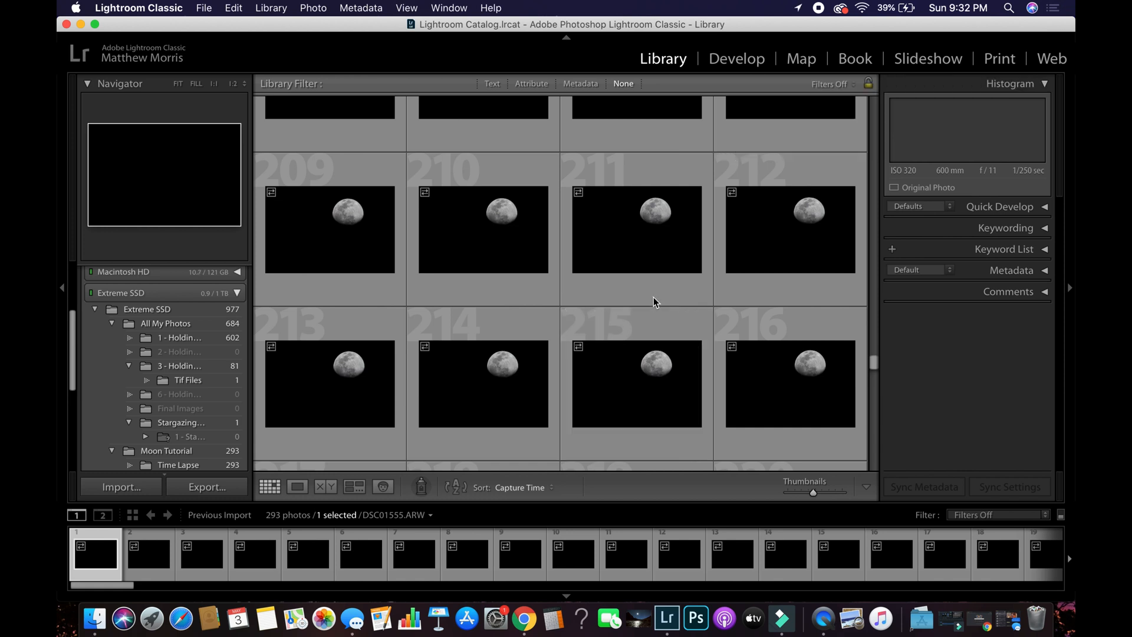
{"action": "scroll", "coordinate": [656, 278], "scroll_direction": "up", "scroll_amount": 2}
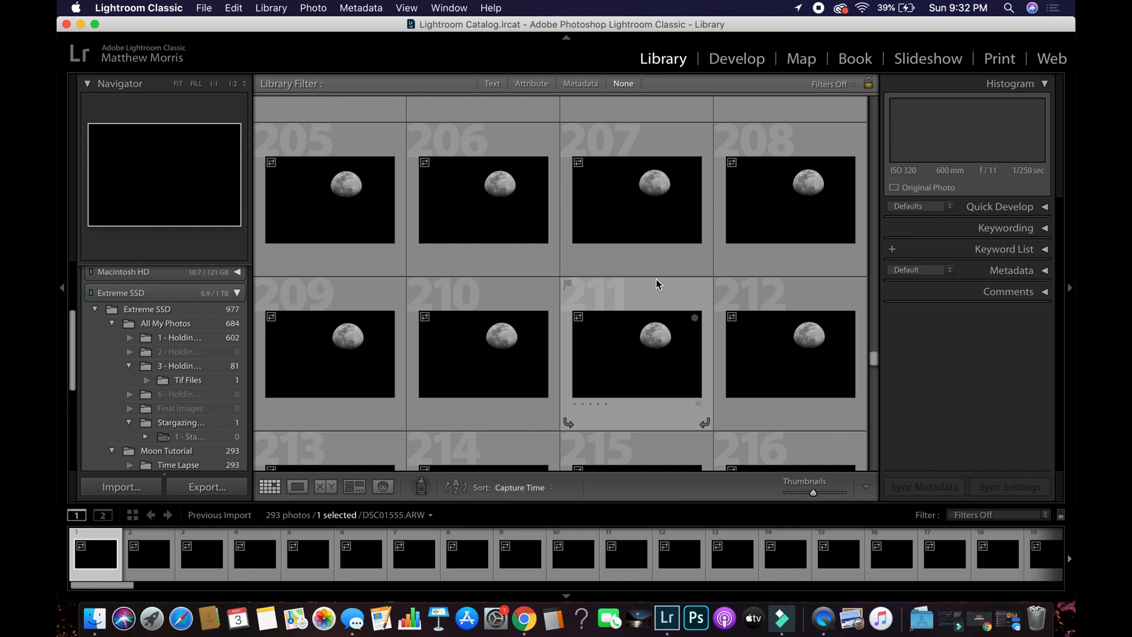
{"action": "key", "text": "j"}
{"action": "scroll", "coordinate": [656, 284], "scroll_direction": "down", "scroll_amount": 2}
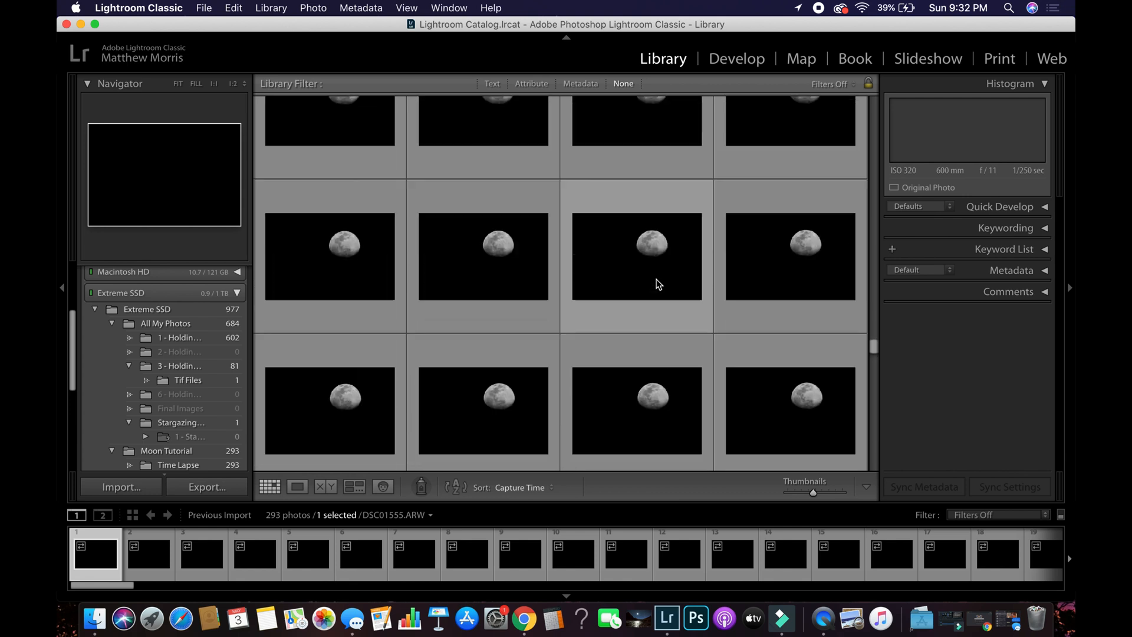
{"action": "scroll", "coordinate": [656, 284], "scroll_direction": "down", "scroll_amount": 2}
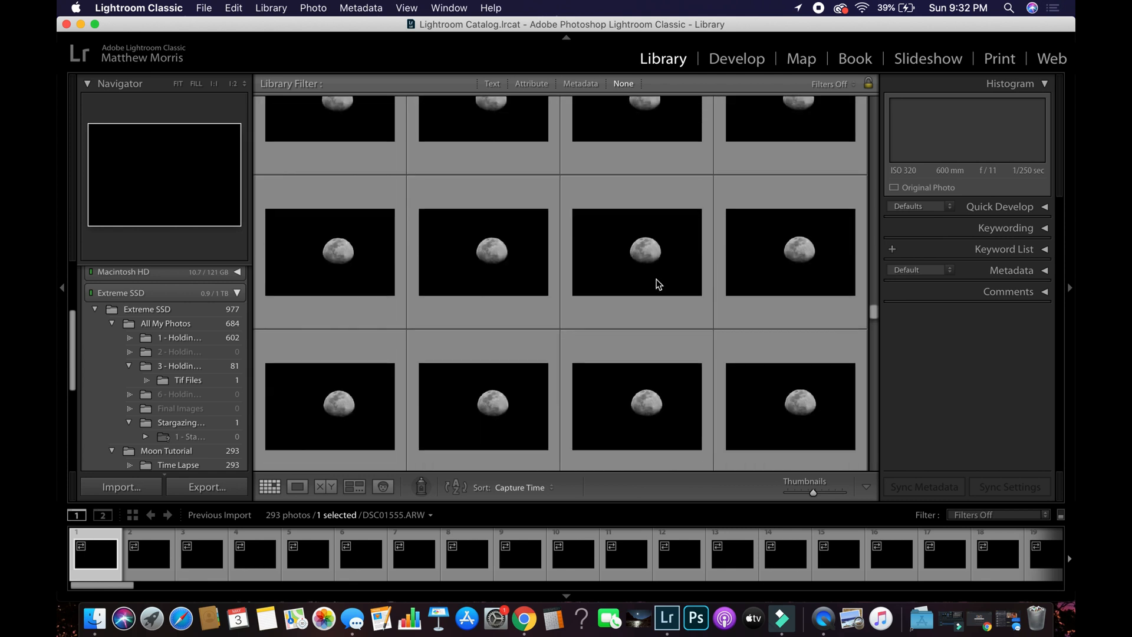
{"action": "key", "text": "j"}
{"action": "scroll", "coordinate": [656, 284], "scroll_direction": "up", "scroll_amount": 3}
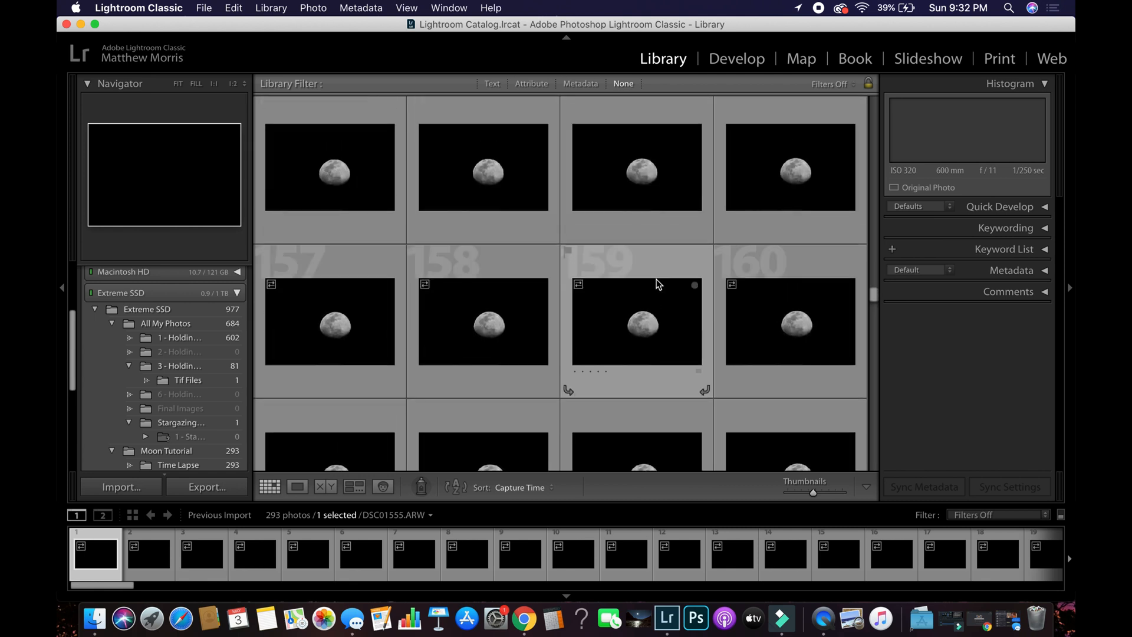
{"action": "scroll", "coordinate": [656, 283], "scroll_direction": "up", "scroll_amount": 1}
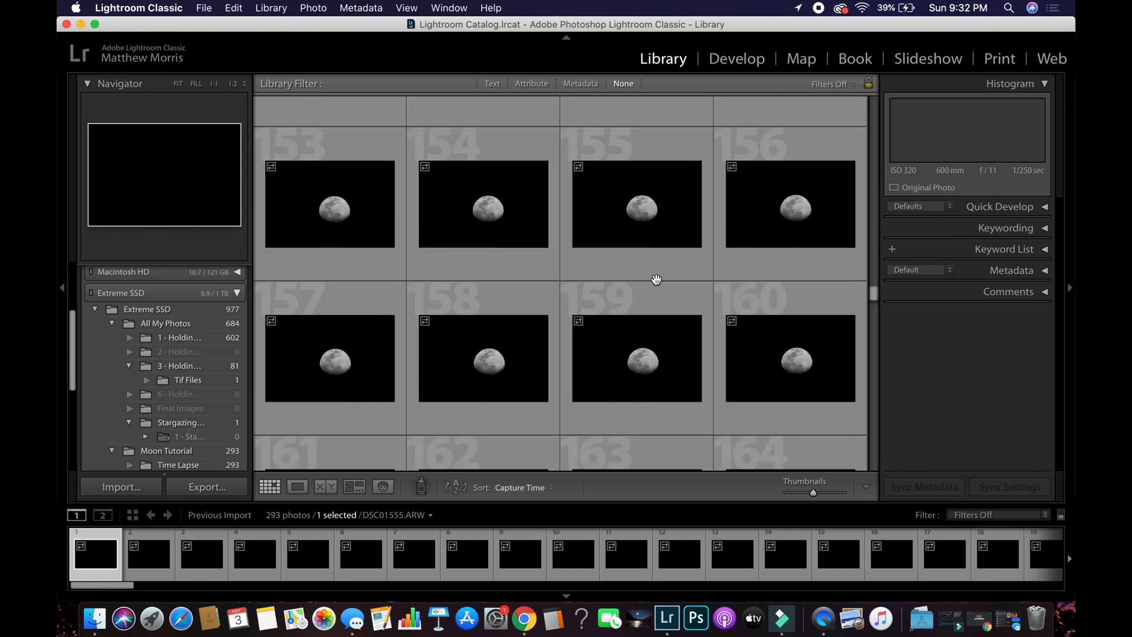
{"action": "scroll", "coordinate": [656, 278], "scroll_direction": "up", "scroll_amount": 5}
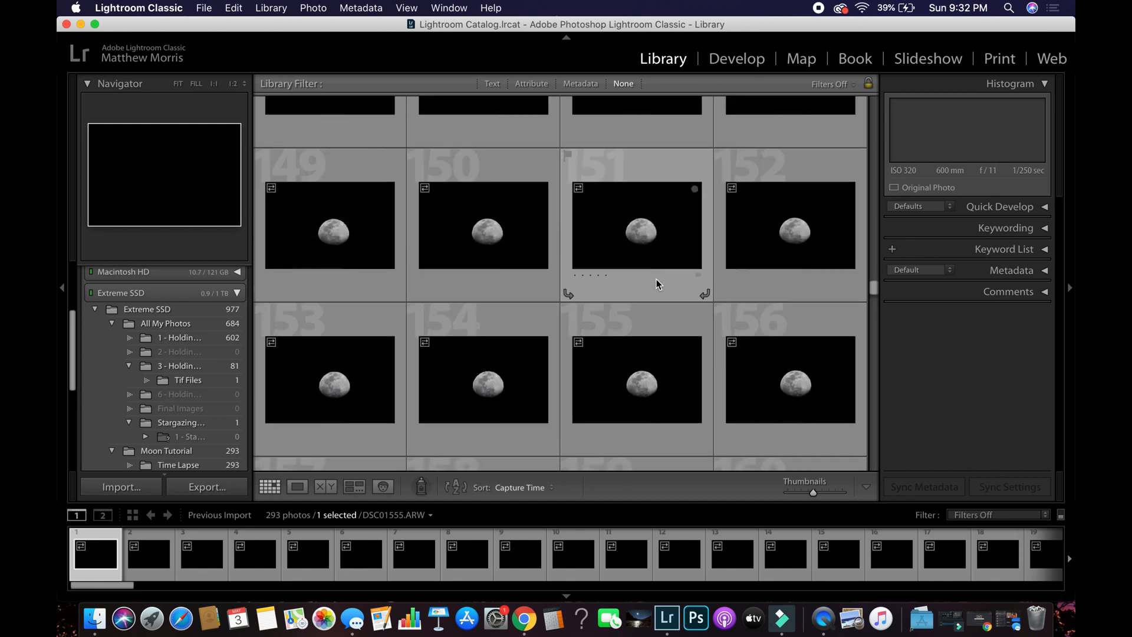
Step: Open photo 150, DSC01708.ARW, in the Develop module and show the moon at 1:1
{"action": "left_click", "coordinate": [518, 254]}
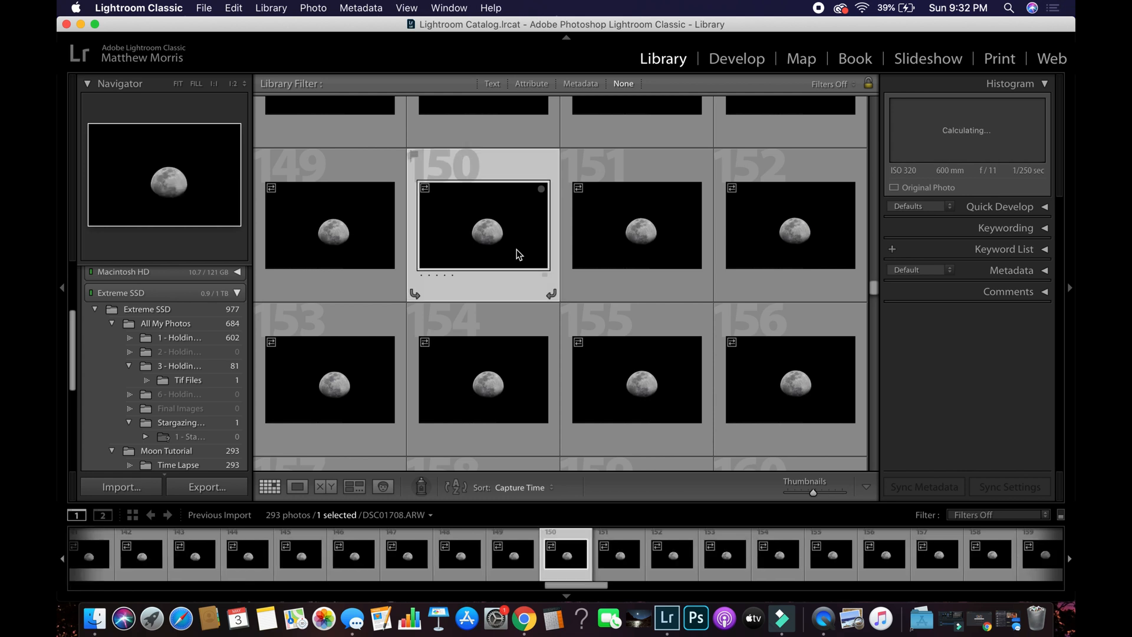
{"action": "left_click", "coordinate": [730, 61]}
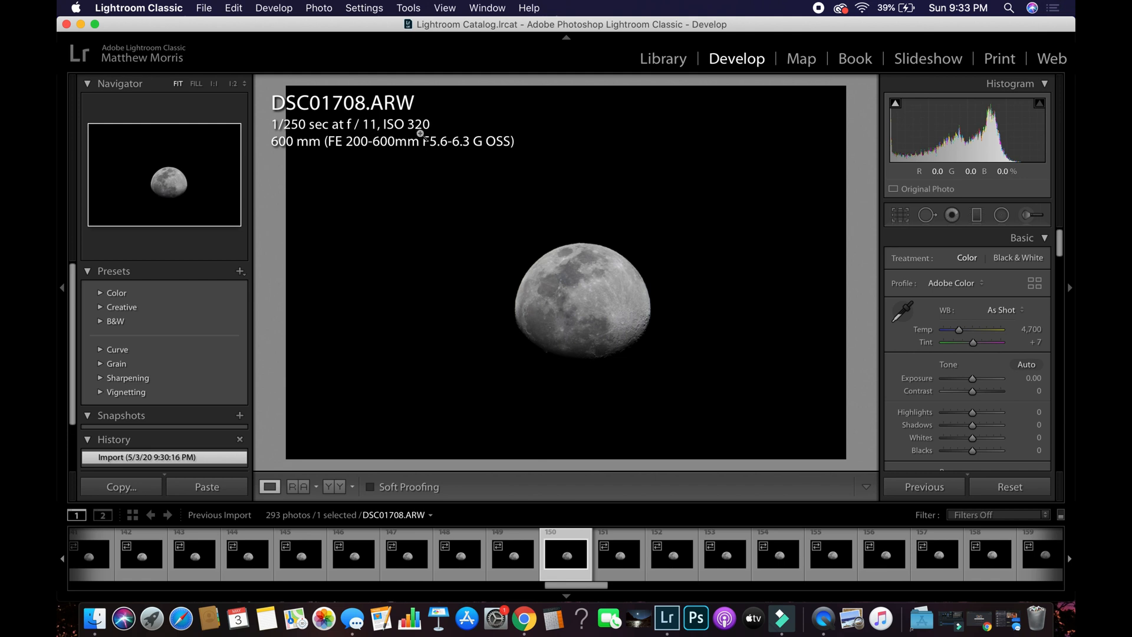
{"action": "left_click", "coordinate": [592, 311]}
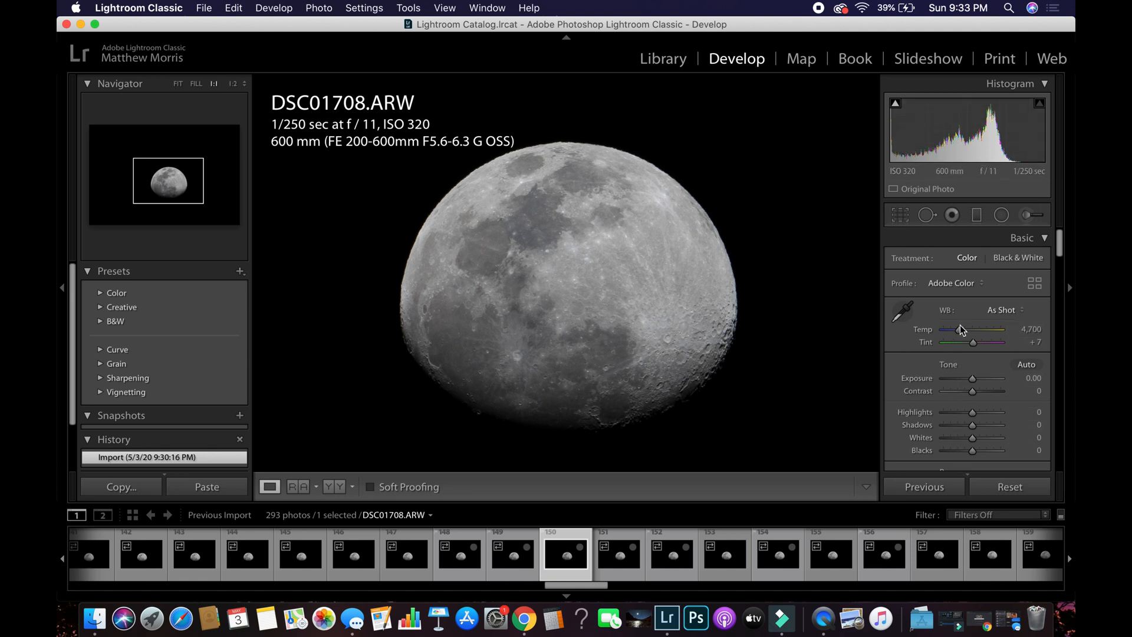
Step: Warm the moon photo's white balance to a temperature of 5,069 and compare it with the before version
{"action": "left_click_drag", "start_coordinate": [960, 330], "coordinate": [961, 332]}
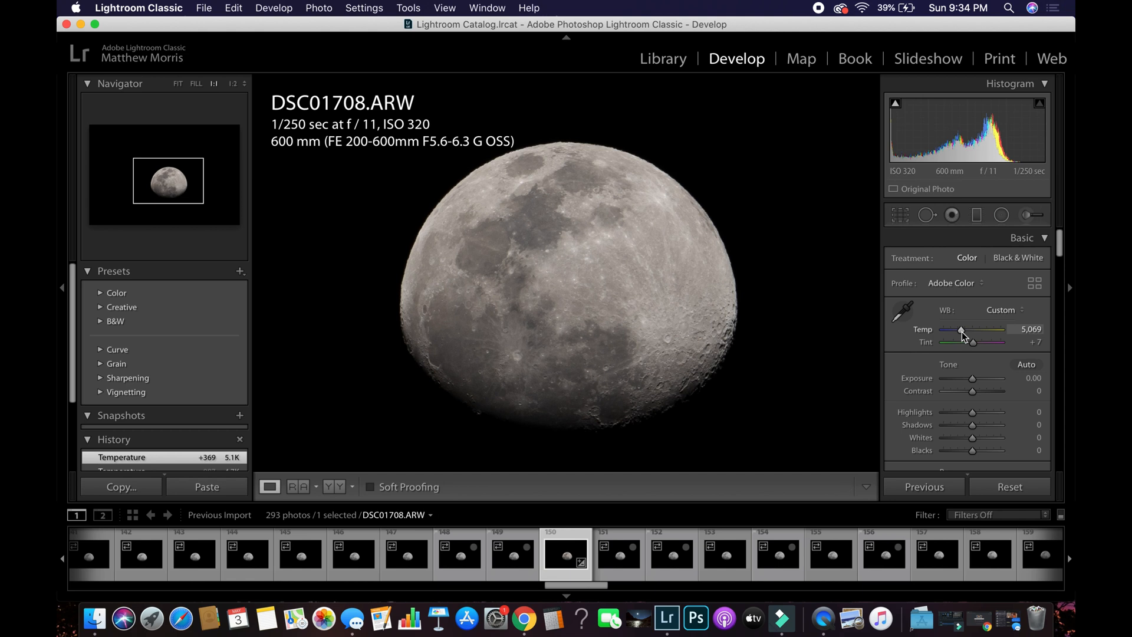
{"action": "key", "text": "backslash"}
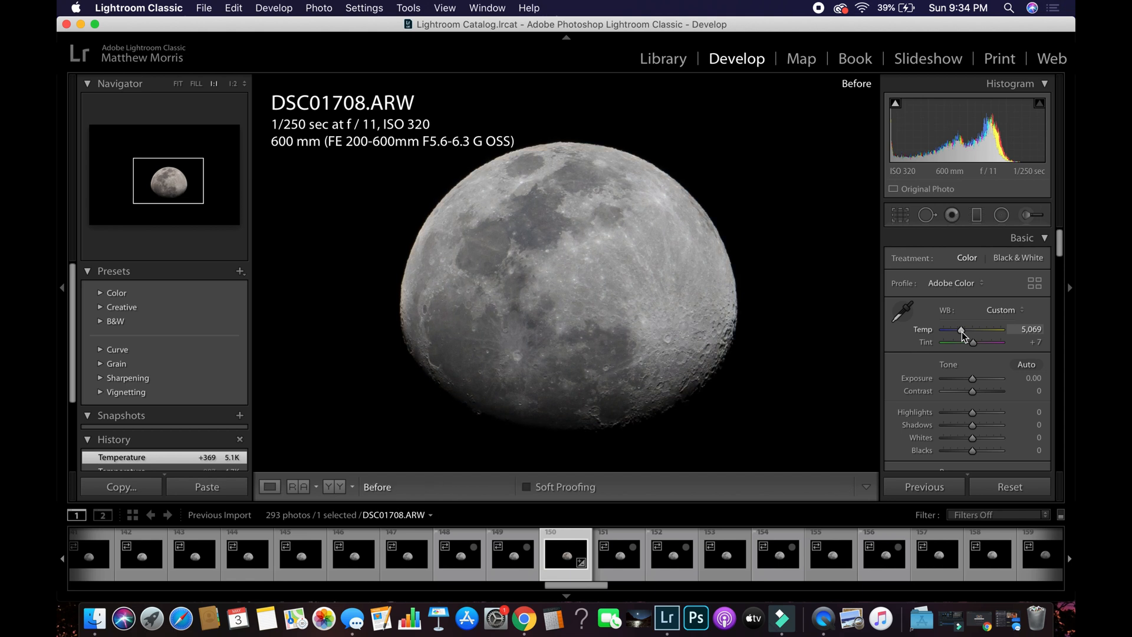
{"action": "key", "text": "backslash"}
{"action": "key", "text": "backslash"}
{"action": "key", "text": "backslash"}
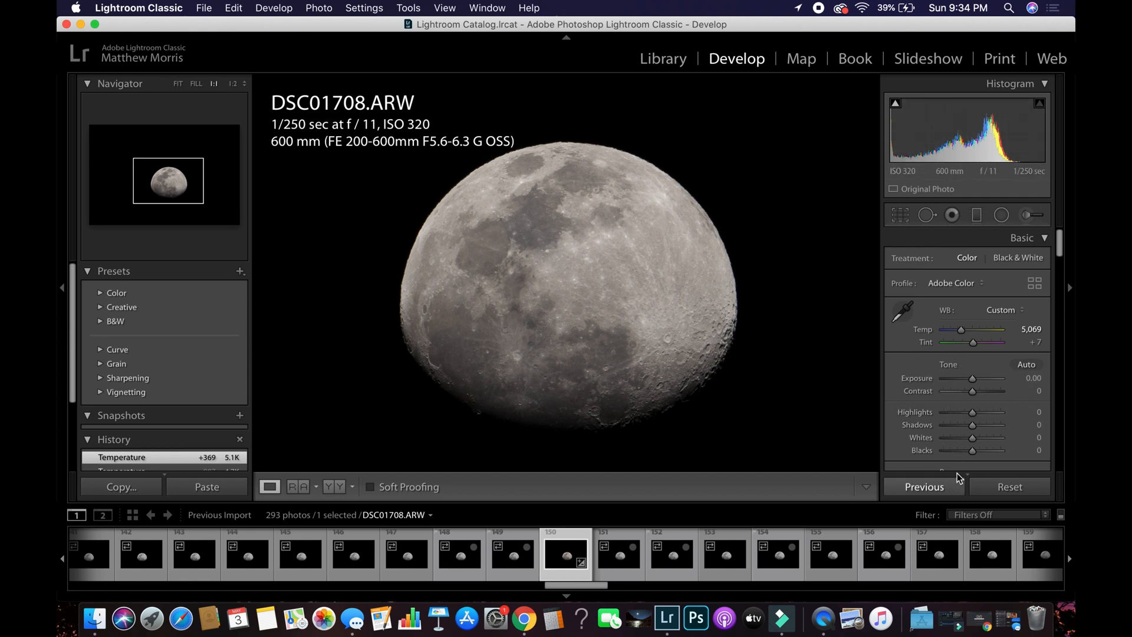
Step: Try the moon photo's exposure at +2.38 and −2.15, and reset it to 0.00
{"action": "left_click", "coordinate": [986, 380]}
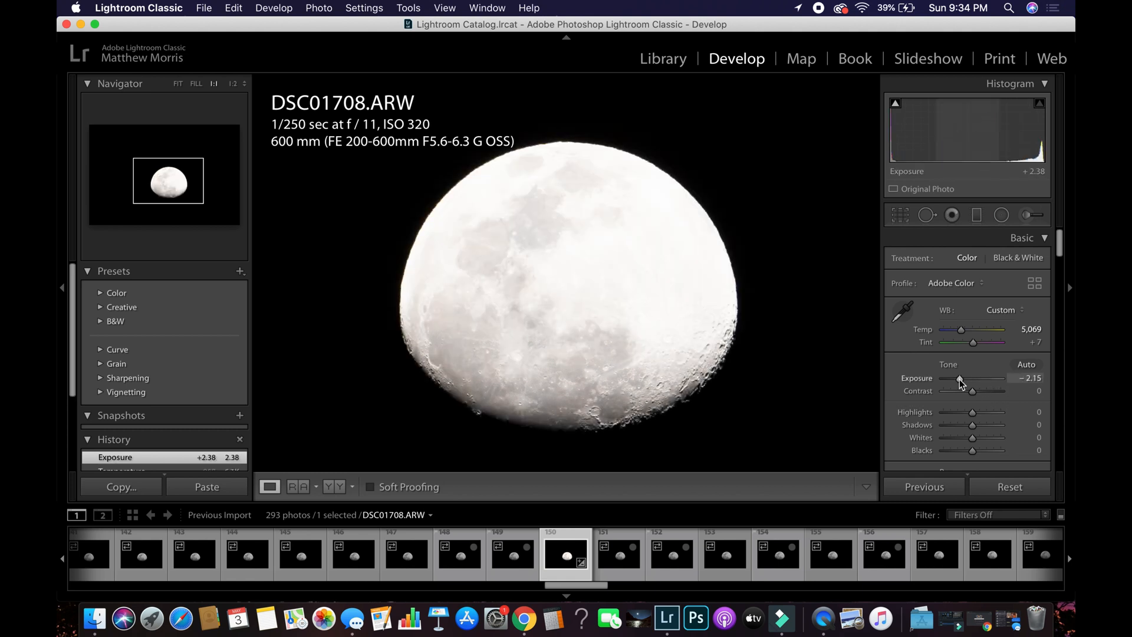
{"action": "left_click_drag", "start_coordinate": [961, 383], "coordinate": [959, 382]}
{"action": "double_click", "coordinate": [921, 380]}
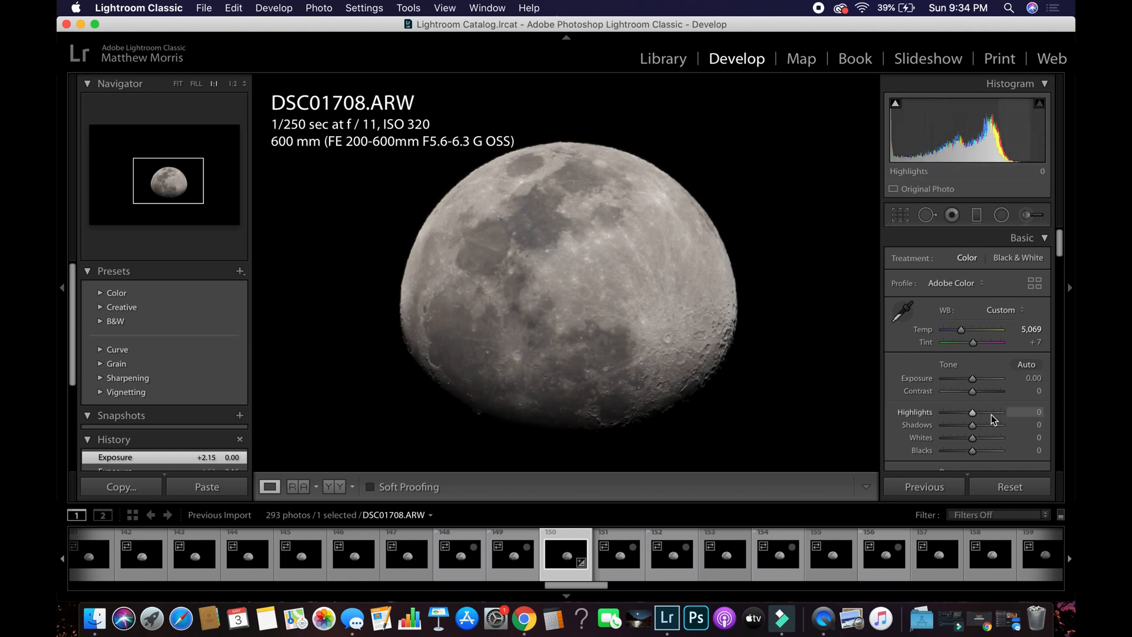
Step: Try the moon photo's contrast at high and low extremes, and settle on +20
{"action": "left_click", "coordinate": [984, 391]}
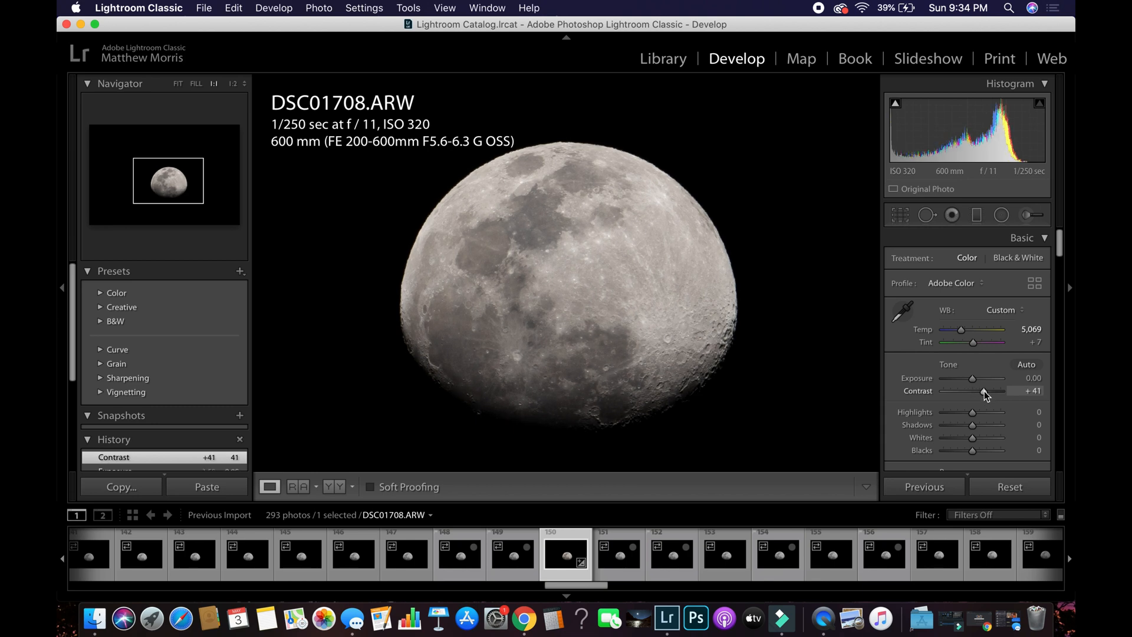
{"action": "left_click", "coordinate": [954, 391]}
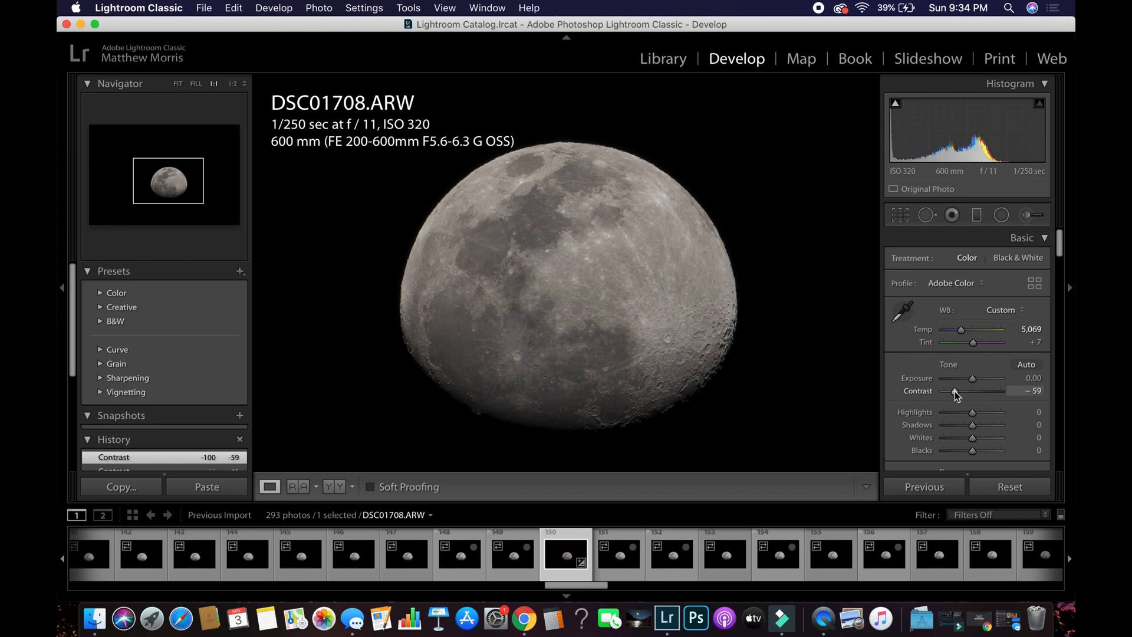
{"action": "left_click", "coordinate": [980, 391]}
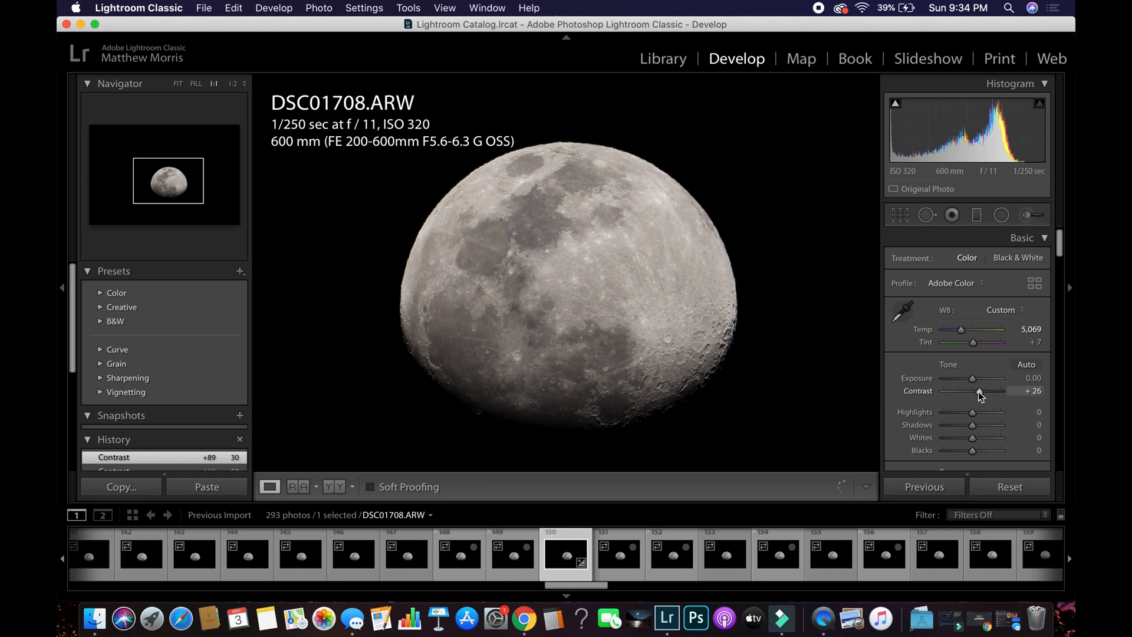
{"action": "left_click_drag", "start_coordinate": [978, 391], "coordinate": [892, 387]}
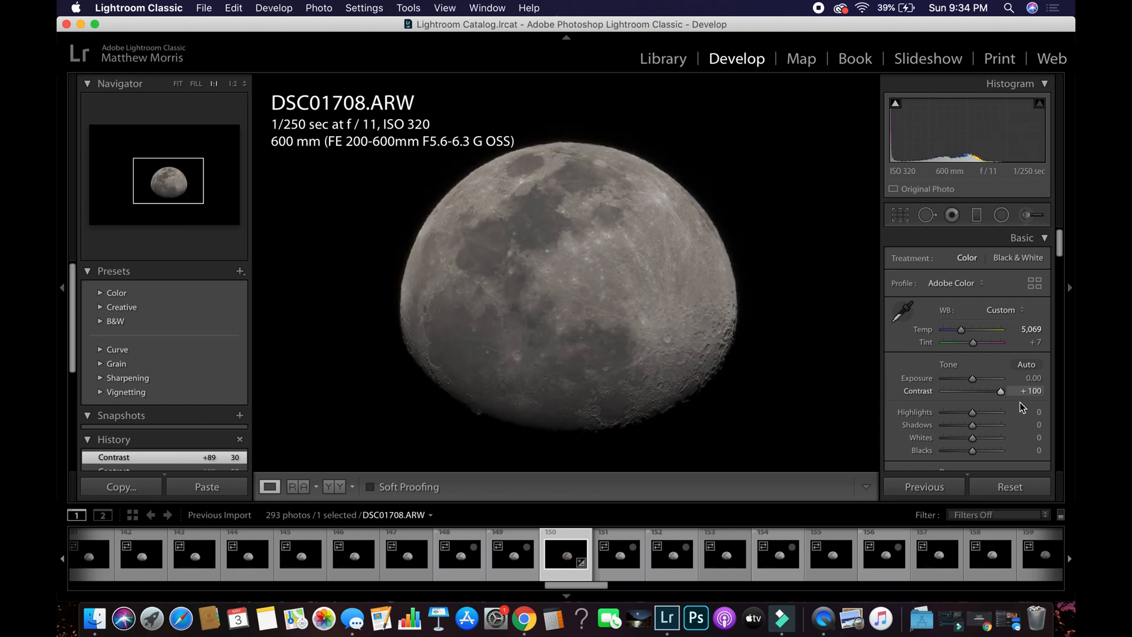
{"action": "left_click", "coordinate": [976, 392]}
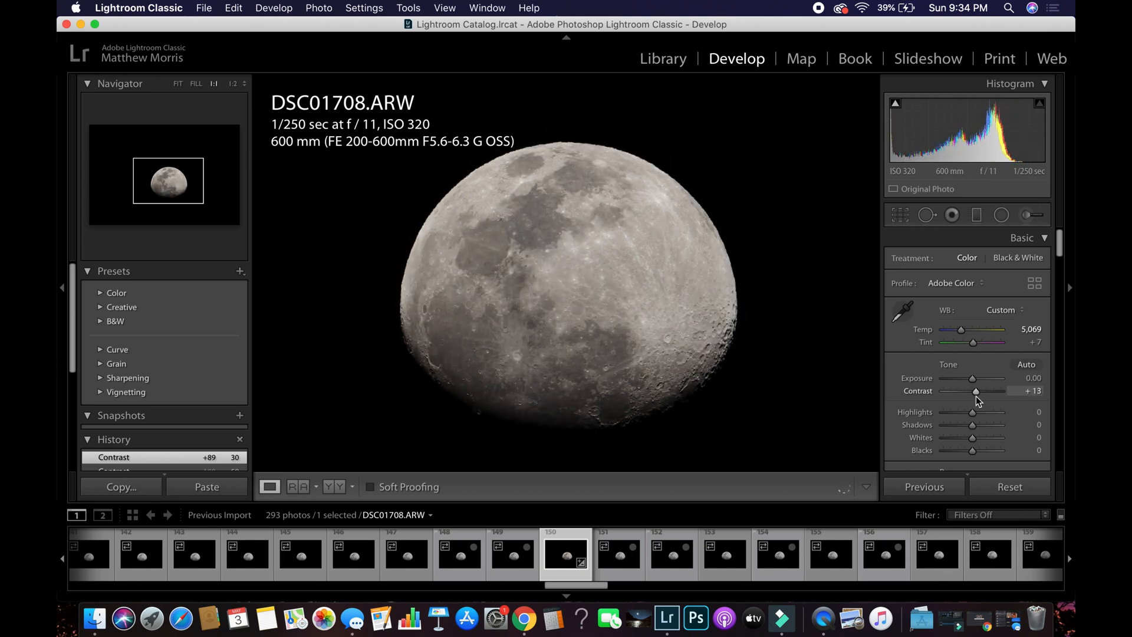
{"action": "left_click", "coordinate": [974, 396]}
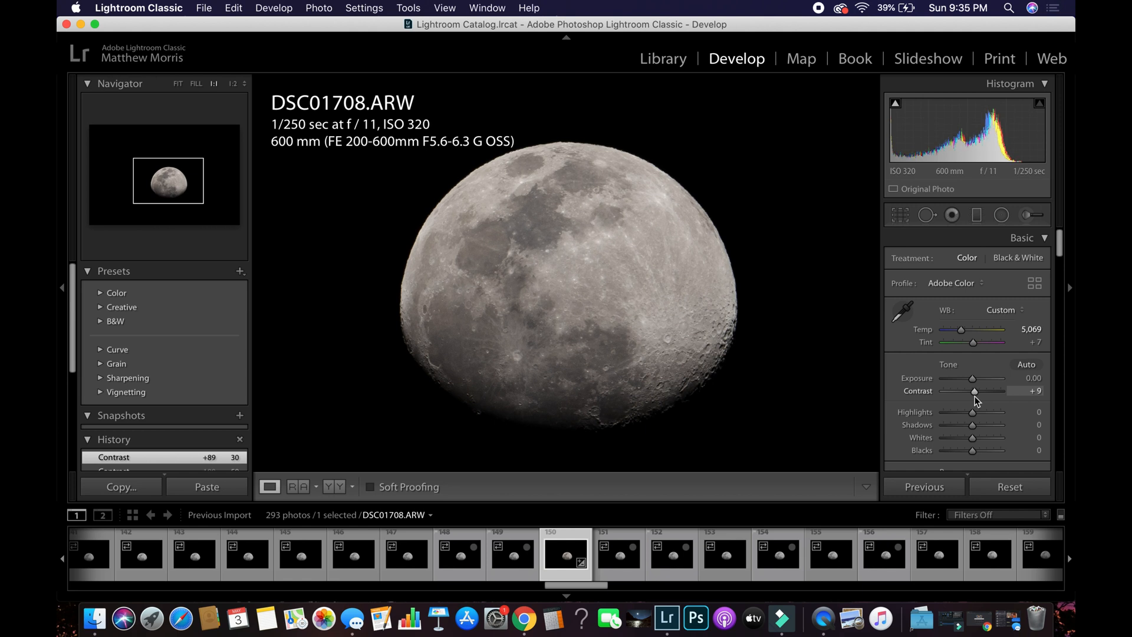
{"action": "left_click_drag", "start_coordinate": [975, 396], "coordinate": [968, 396]}
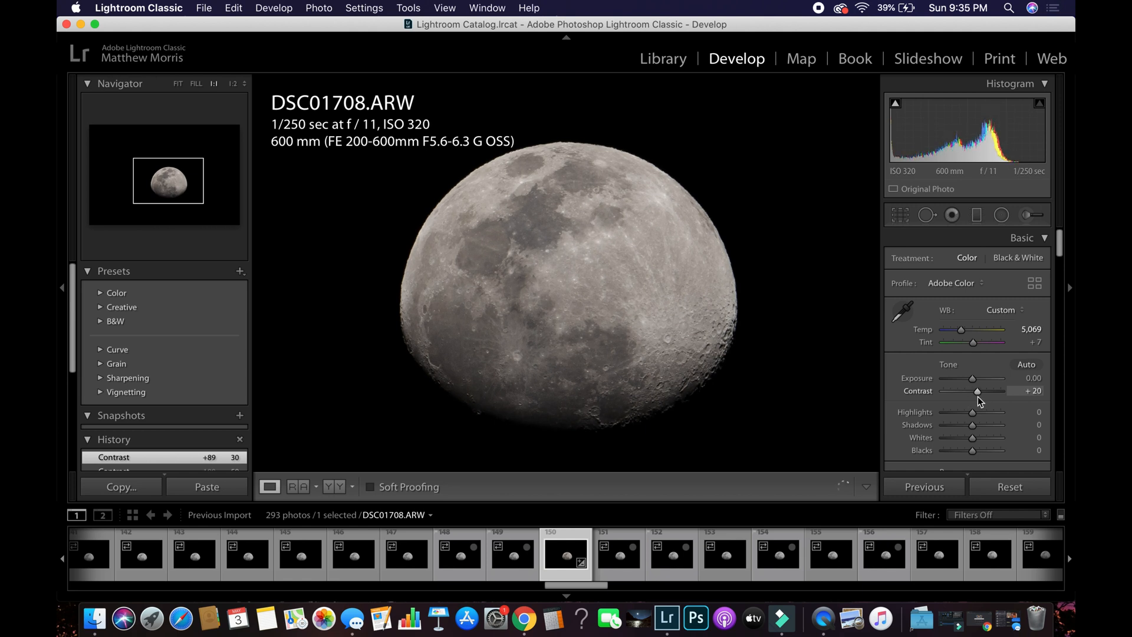
{"action": "left_click", "coordinate": [977, 396]}
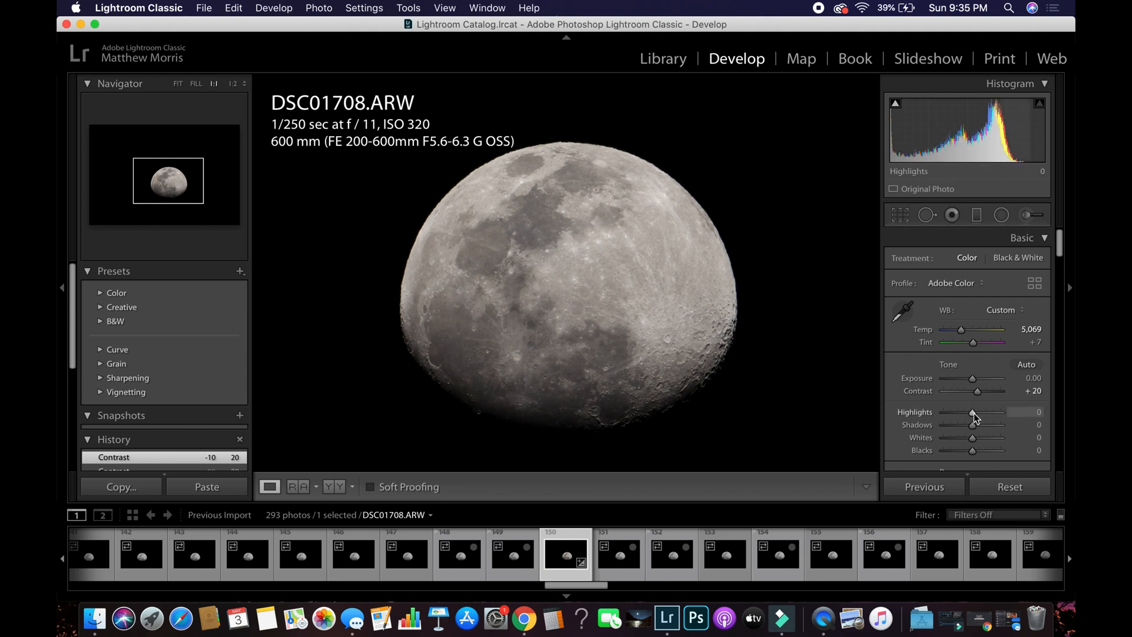
Step: Try a small highlights adjustment and reset it to 0, and set the shadows to −9
{"action": "left_click_drag", "start_coordinate": [974, 413], "coordinate": [976, 412]}
{"action": "double_click", "coordinate": [921, 411]}
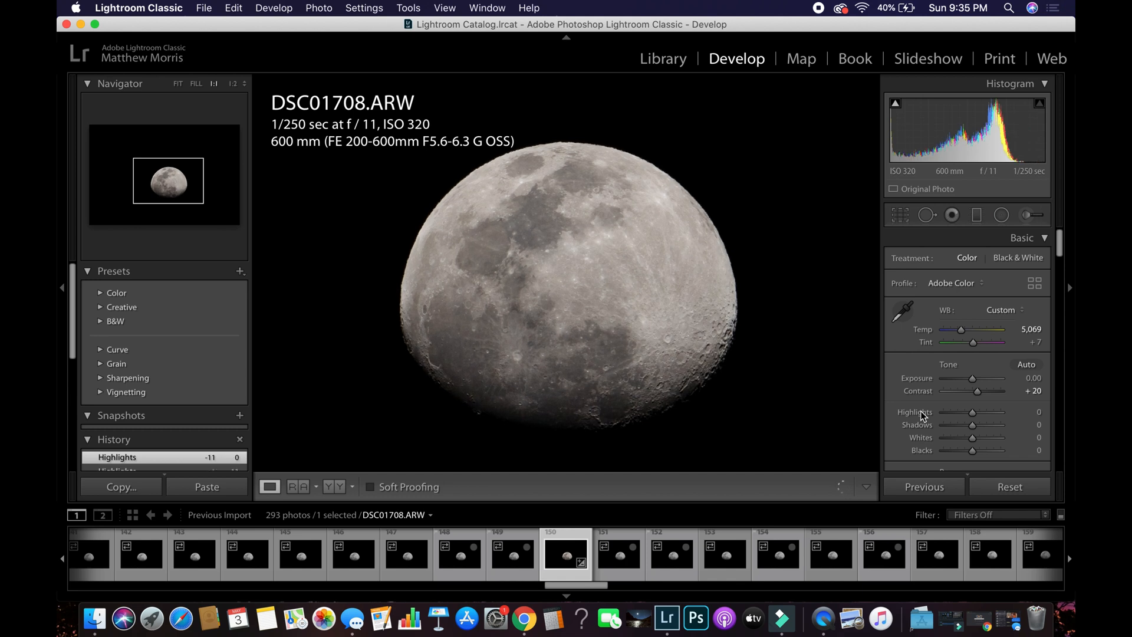
{"action": "scroll", "coordinate": [971, 431], "scroll_direction": "down", "scroll_amount": 2}
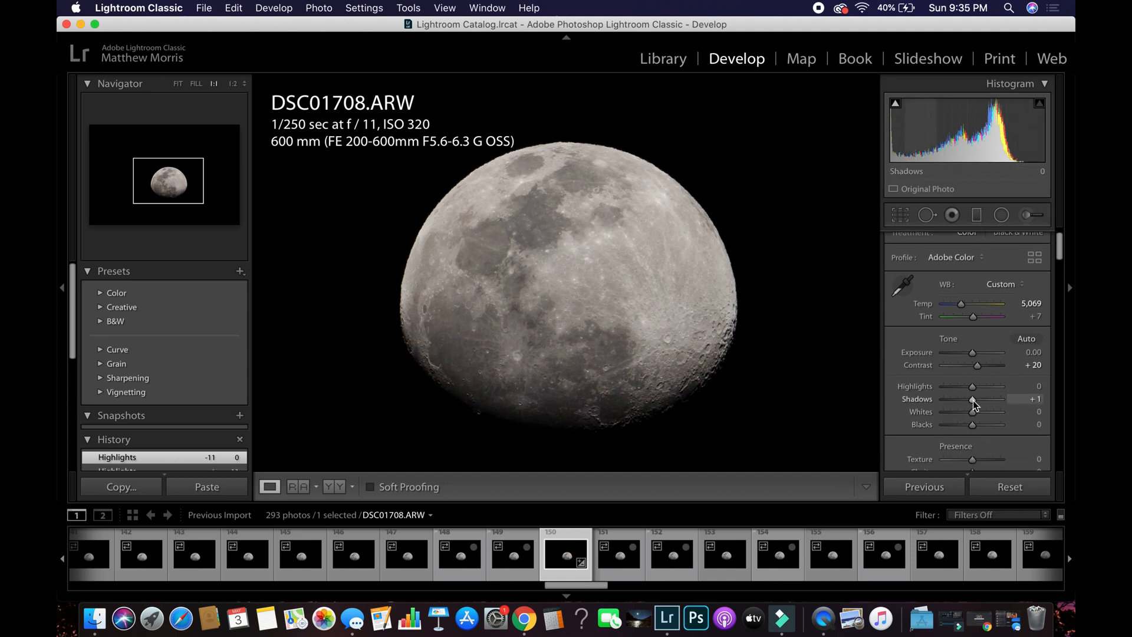
{"action": "left_click_drag", "start_coordinate": [972, 401], "coordinate": [977, 401]}
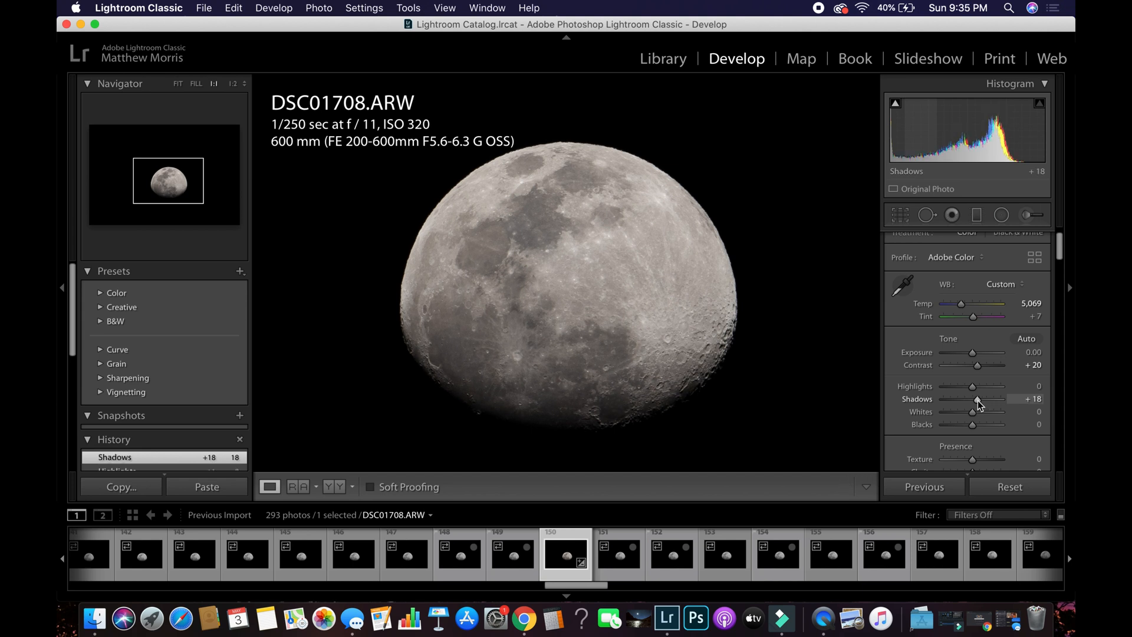
{"action": "left_click_drag", "start_coordinate": [977, 401], "coordinate": [970, 400]}
Step: Refine the moon photo's tone and detail with Blacks −9, Contrast +5, Clarity +7 and a custom two-point RGB tone curve
{"action": "scroll", "coordinate": [978, 390], "scroll_direction": "down", "scroll_amount": 3}
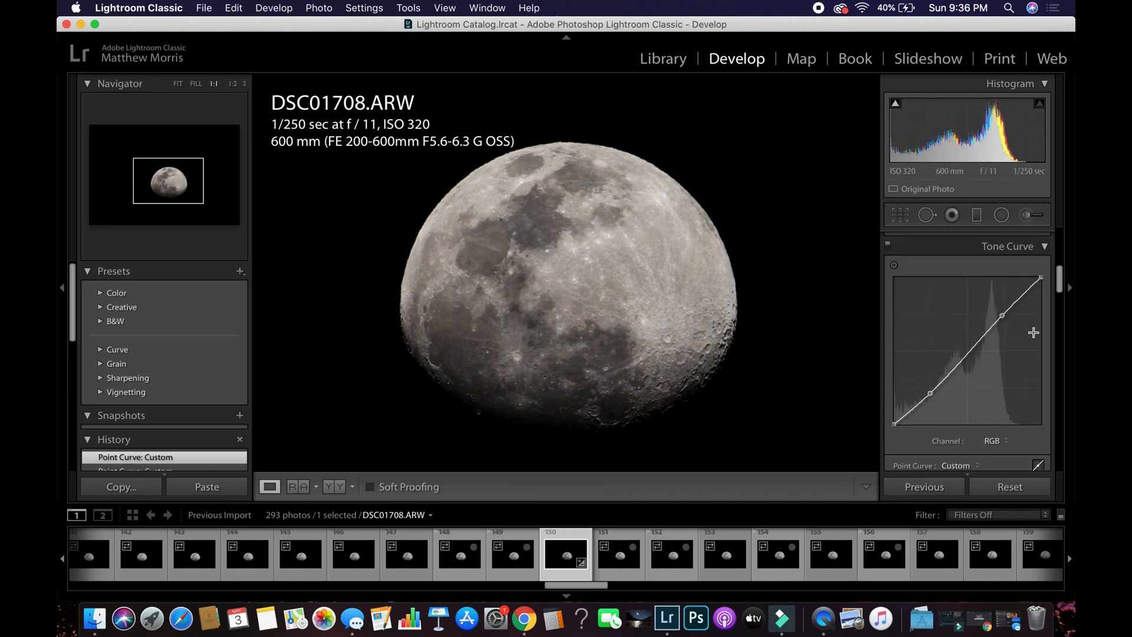
{"action": "scroll", "coordinate": [975, 273], "scroll_direction": "up", "scroll_amount": 5}
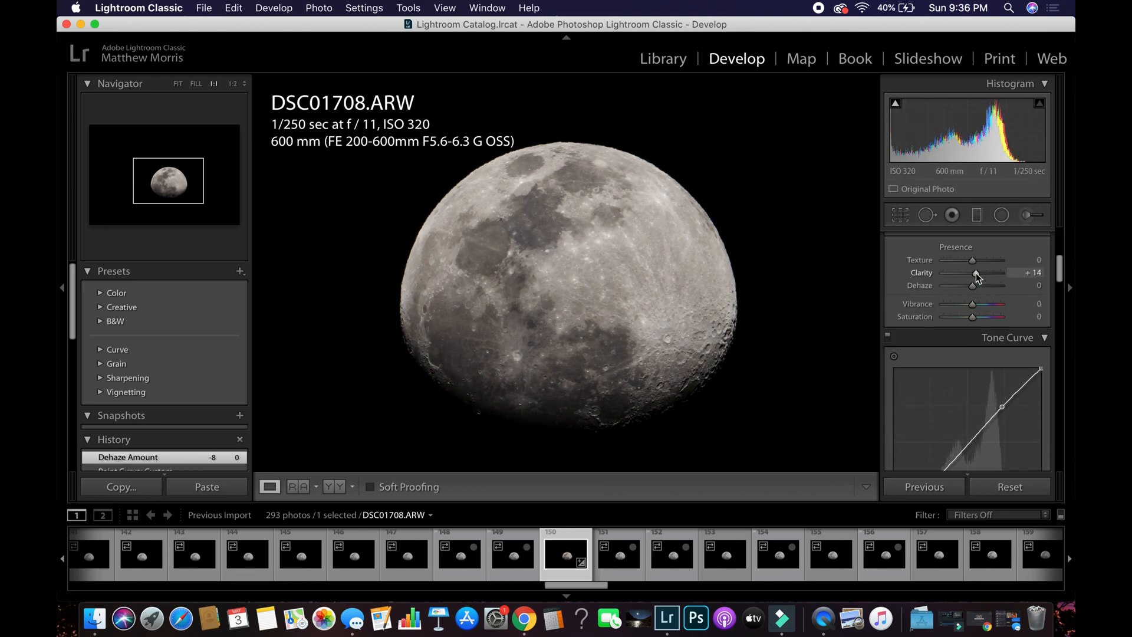
{"action": "left_click_drag", "start_coordinate": [971, 325], "coordinate": [970, 328]}
{"action": "double_click", "coordinate": [972, 314]}
{"action": "scroll", "coordinate": [1002, 325], "scroll_direction": "up", "scroll_amount": 2}
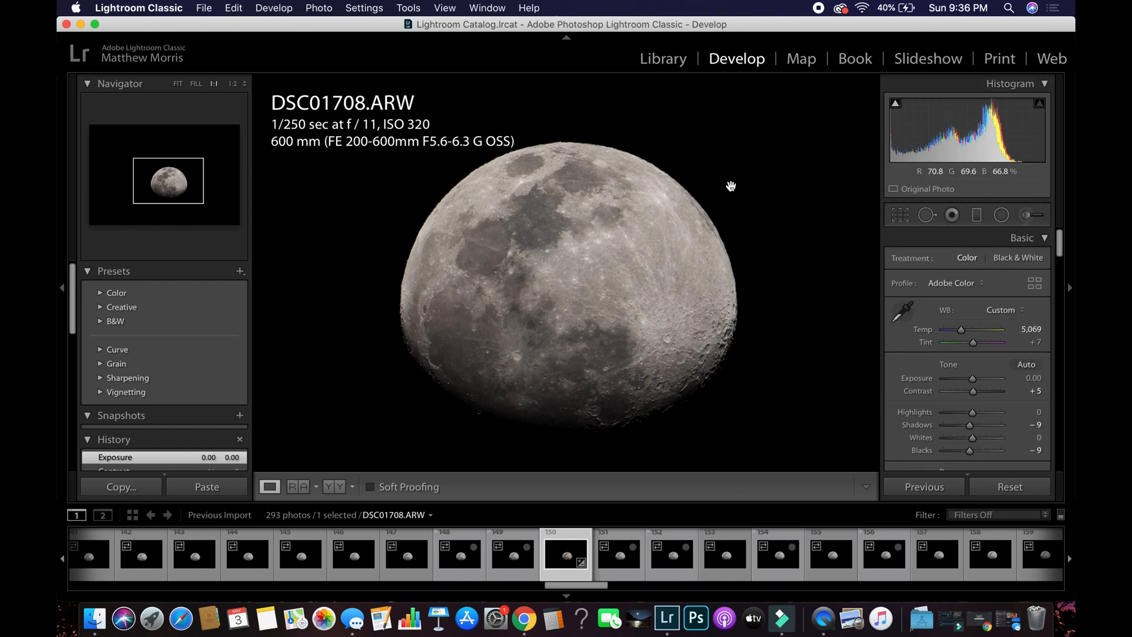
Step: Compare the edited moon photo with its before version and review the applied tone and presence adjustments
{"action": "key", "text": "backslash"}
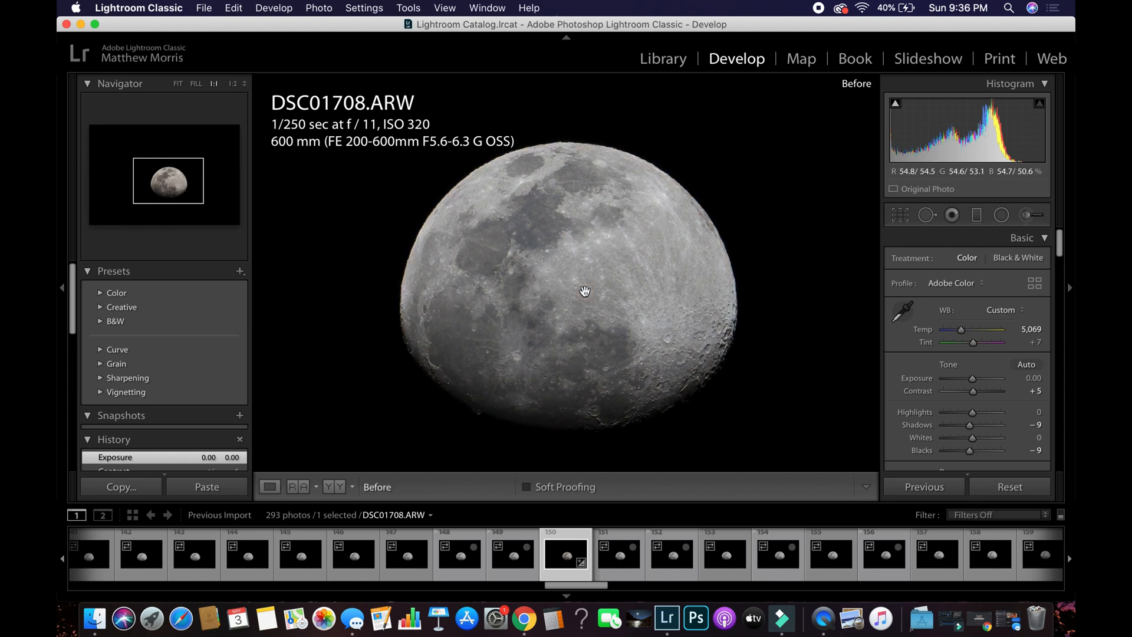
{"action": "key", "text": "backslash"}
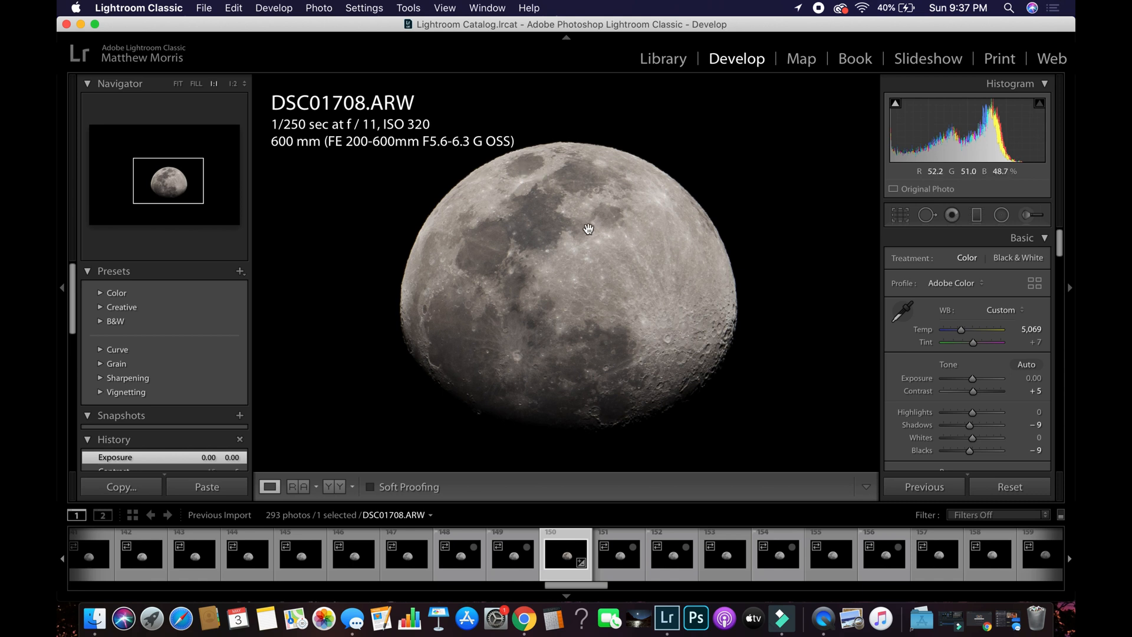
{"action": "scroll", "coordinate": [1013, 454], "scroll_direction": "down", "scroll_amount": 1}
{"action": "scroll", "coordinate": [1012, 450], "scroll_direction": "down", "scroll_amount": 6}
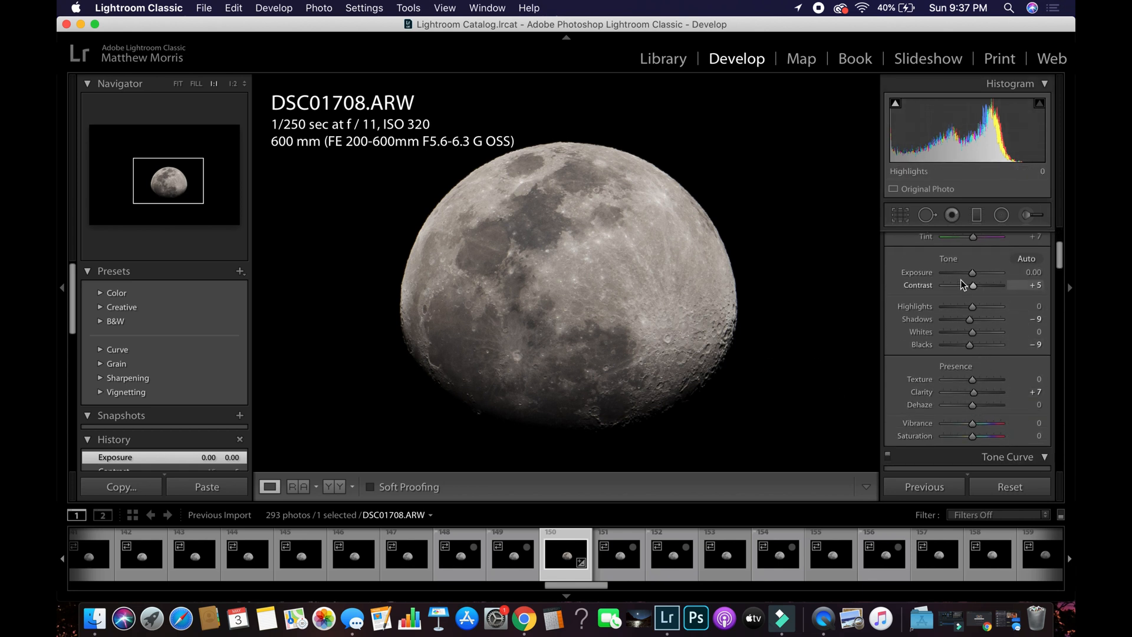
{"action": "scroll", "coordinate": [960, 281], "scroll_direction": "up", "scroll_amount": 7}
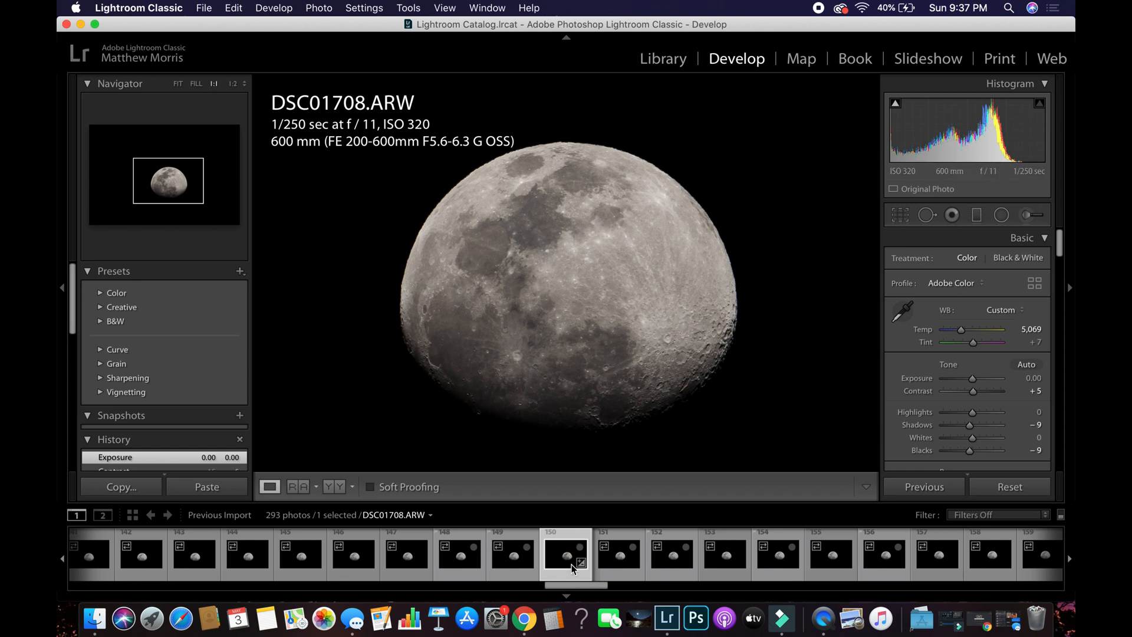
Step: Select photos 150 through 293 with DSC01708.ARW as the source, and synchronize all its checked develop settings to them
{"action": "left_click", "coordinate": [619, 561]}
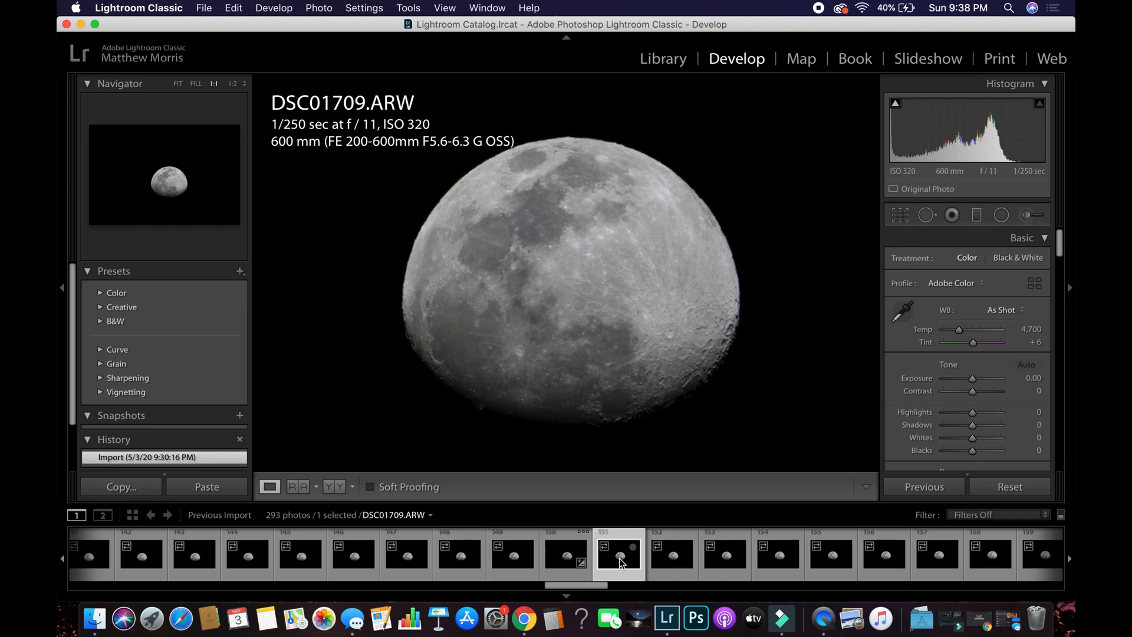
{"action": "left_click", "coordinate": [555, 553]}
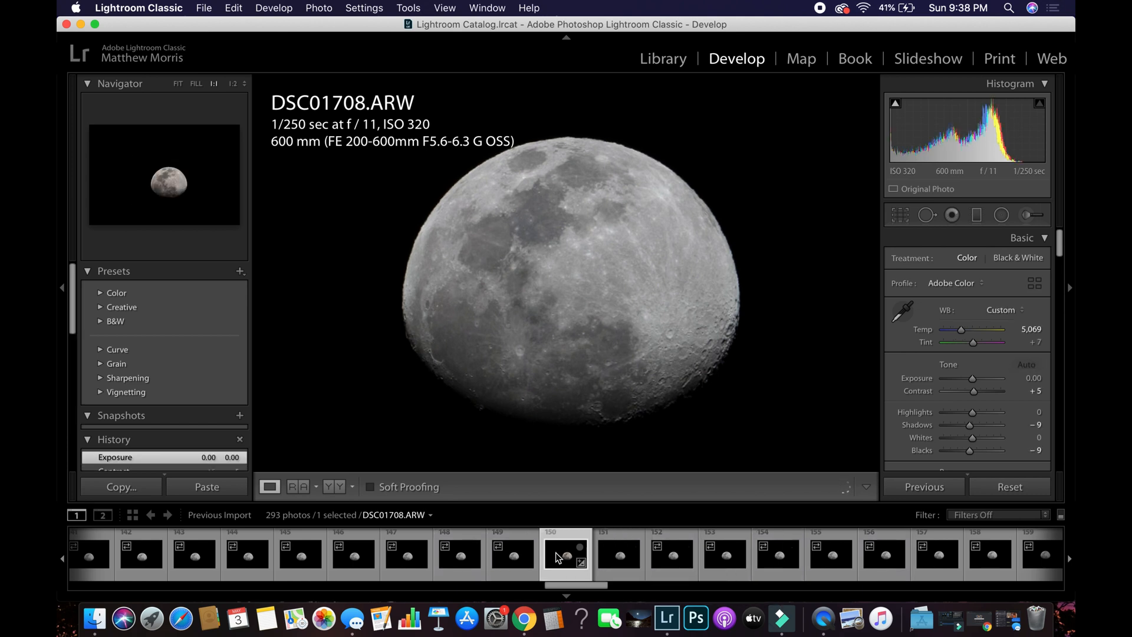
{"action": "left_click", "coordinate": [618, 557]}
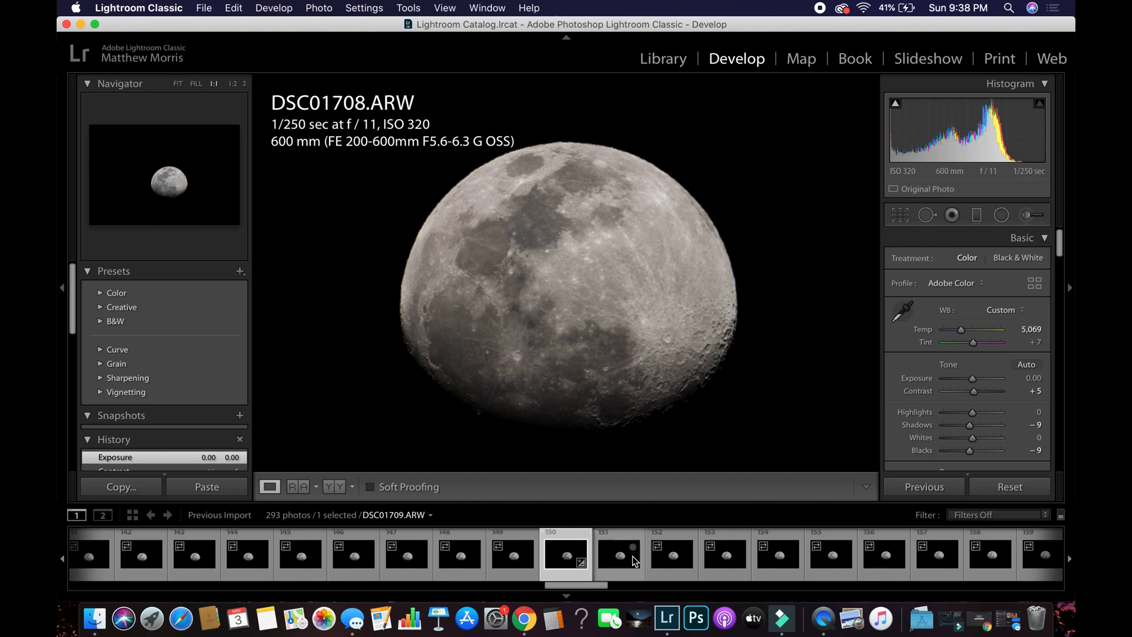
{"action": "scroll", "coordinate": [632, 556], "scroll_direction": "down", "scroll_amount": 15}
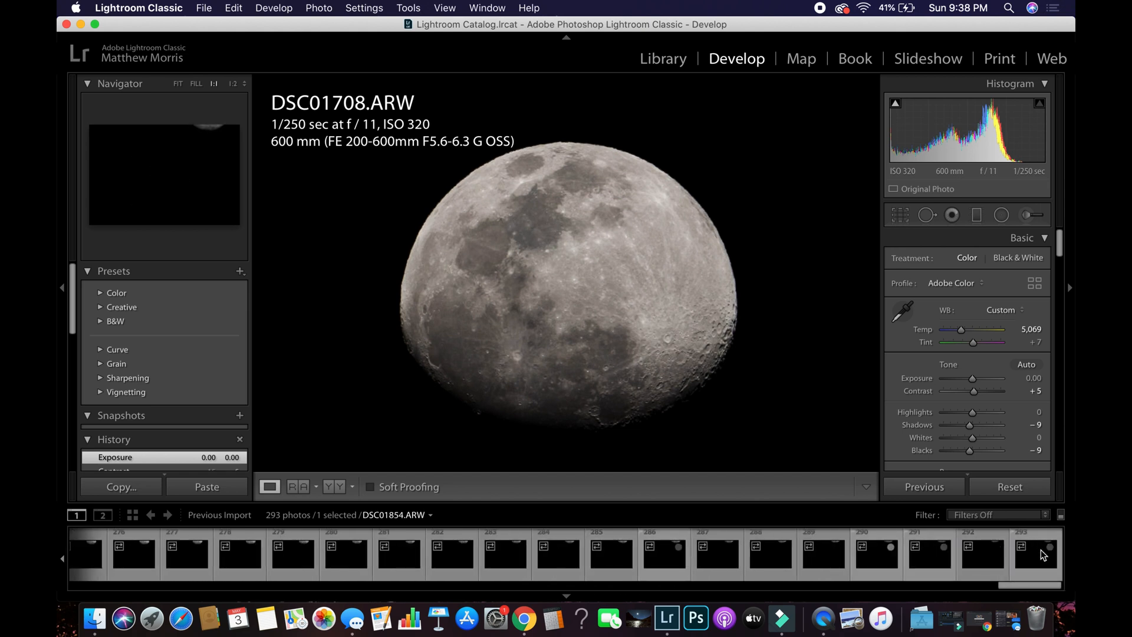
{"action": "left_click", "coordinate": [1043, 555], "text": "shift"}
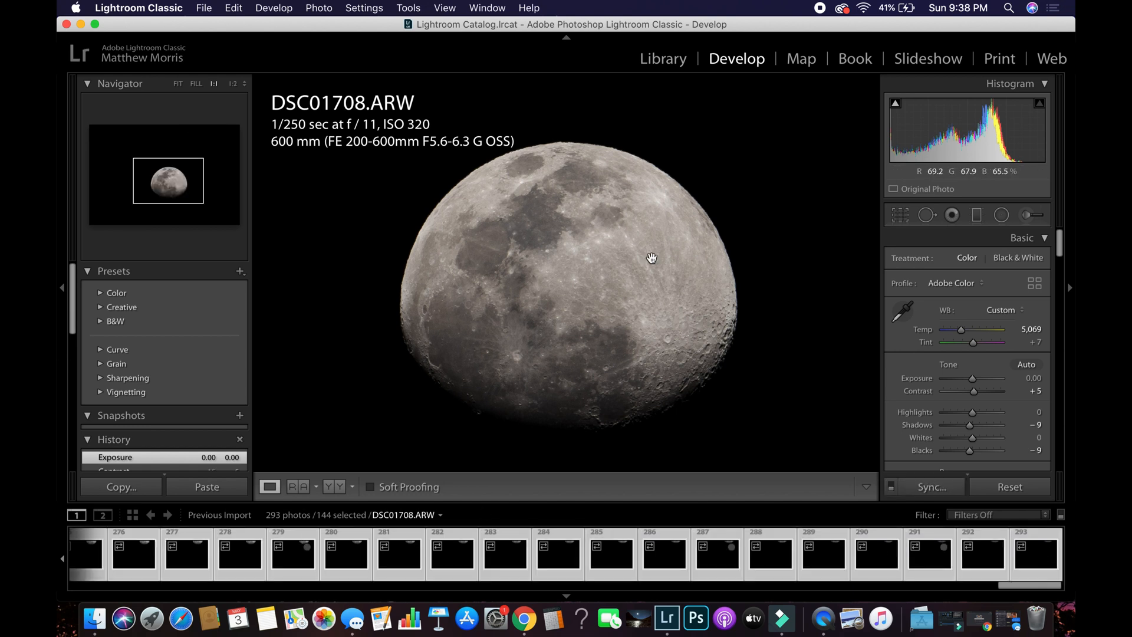
{"action": "left_click", "coordinate": [932, 487]}
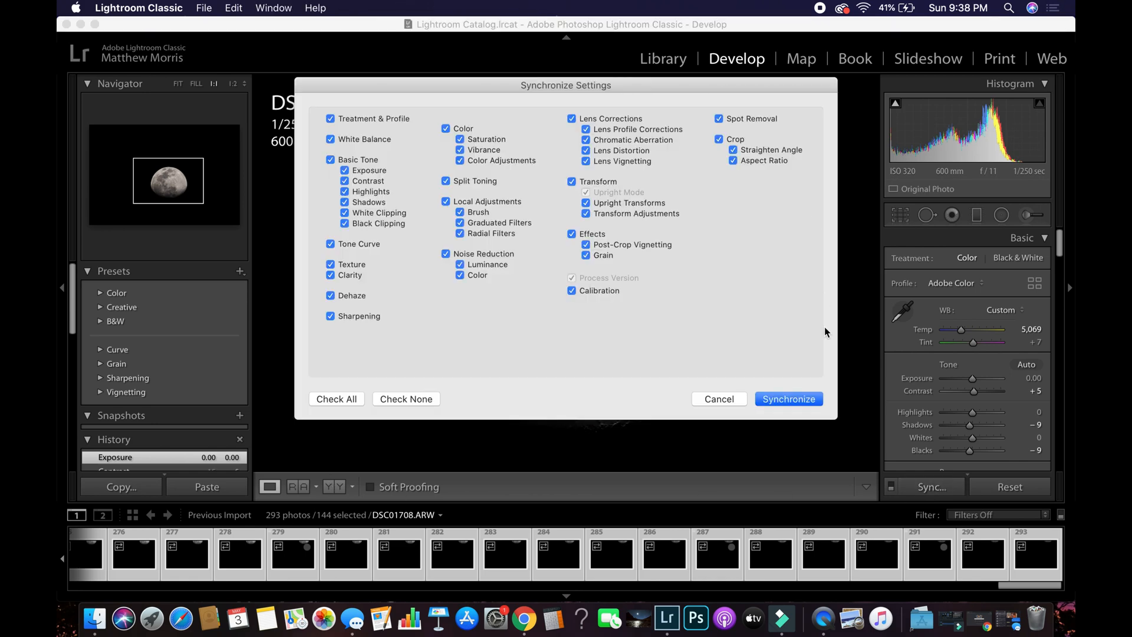
{"action": "left_click", "coordinate": [781, 399]}
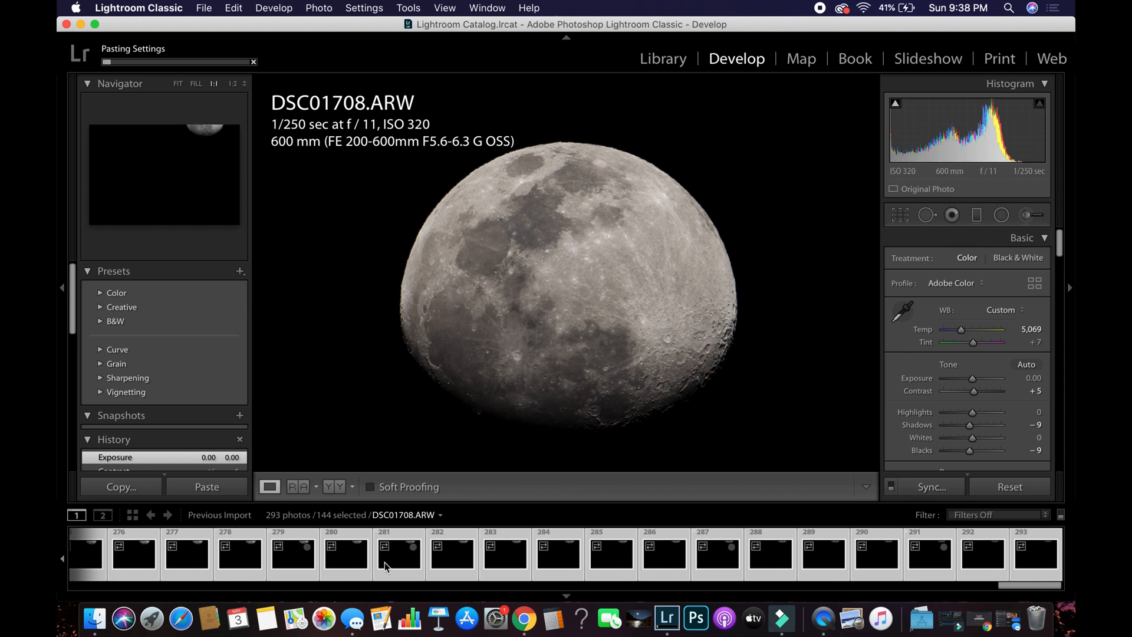
Step: Synchronize the develop settings of DSC01708.ARW to the earlier frames as well, covering photos 1 through 150
{"action": "scroll", "coordinate": [384, 562], "scroll_direction": "up", "scroll_amount": 3}
{"action": "scroll", "coordinate": [385, 561], "scroll_direction": "up", "scroll_amount": 5}
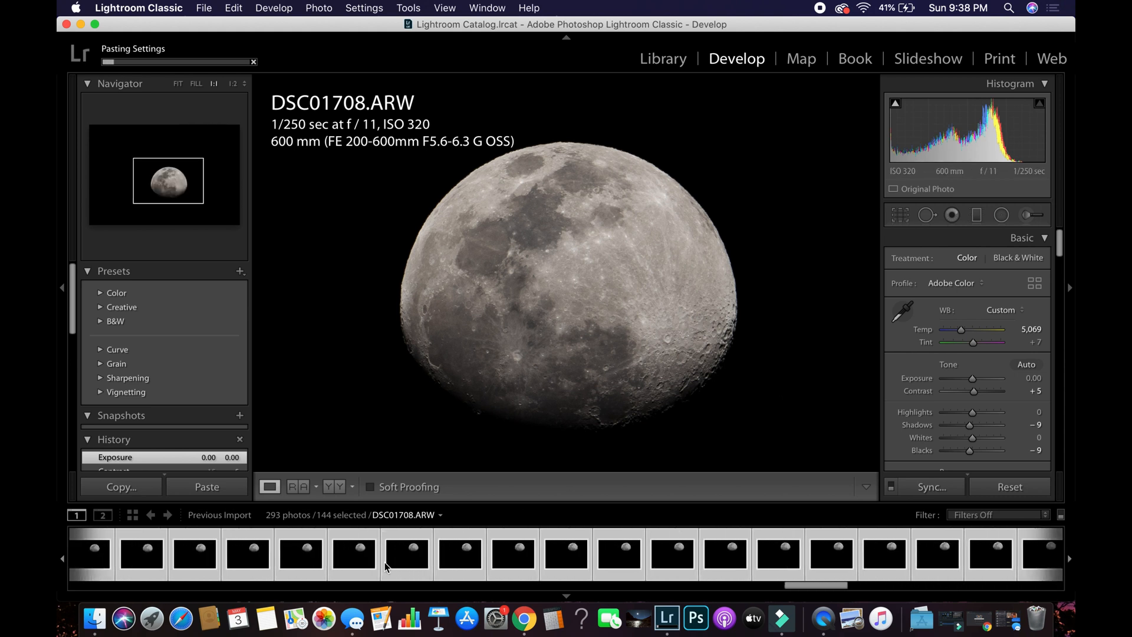
{"action": "scroll", "coordinate": [384, 562], "scroll_direction": "up", "scroll_amount": 5}
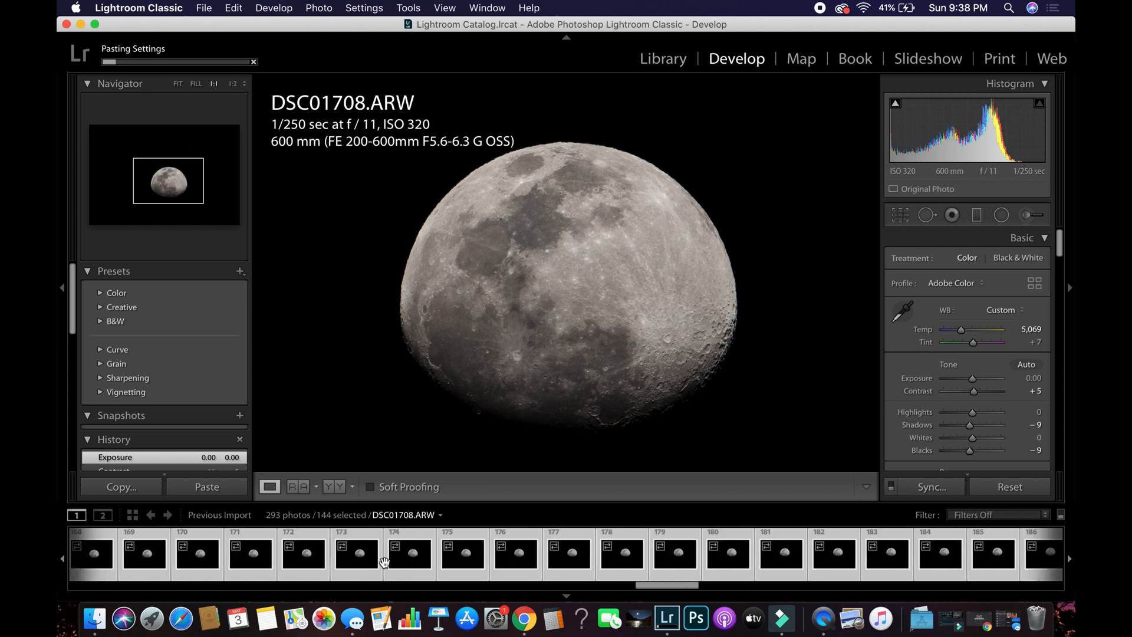
{"action": "scroll", "coordinate": [384, 561], "scroll_direction": "up", "scroll_amount": 2}
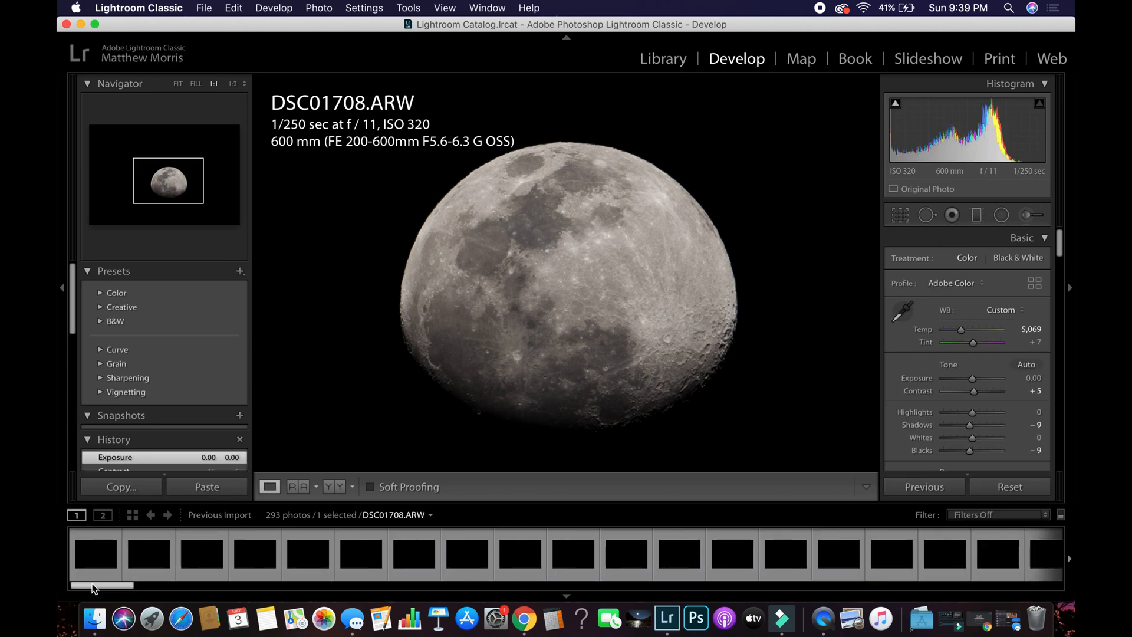
{"action": "left_click", "coordinate": [932, 487]}
{"action": "left_click", "coordinate": [782, 399]}
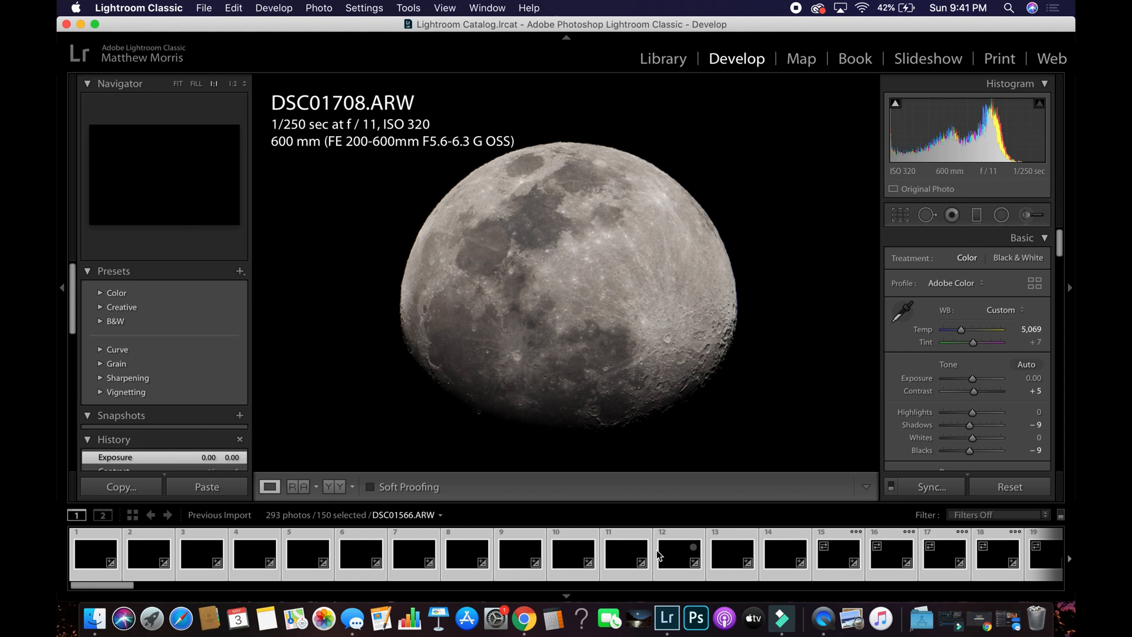
Step: Look through the filmstrip to check the synchronized edits across the moon sequence
{"action": "scroll", "coordinate": [658, 551], "scroll_direction": "down", "scroll_amount": 5}
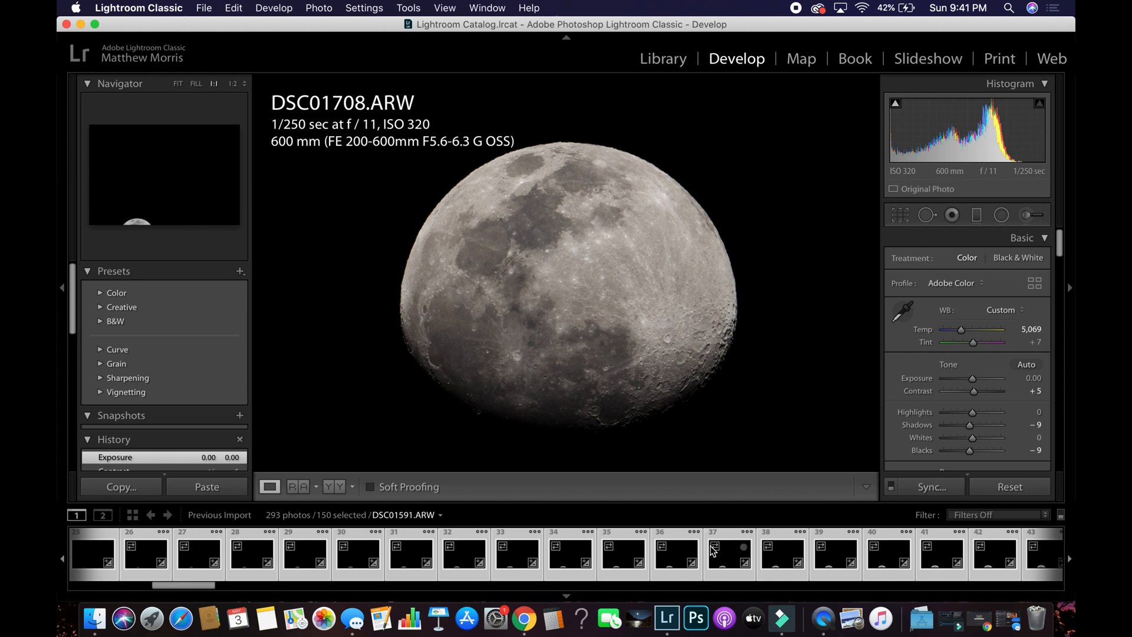
{"action": "scroll", "coordinate": [713, 550], "scroll_direction": "down", "scroll_amount": 15}
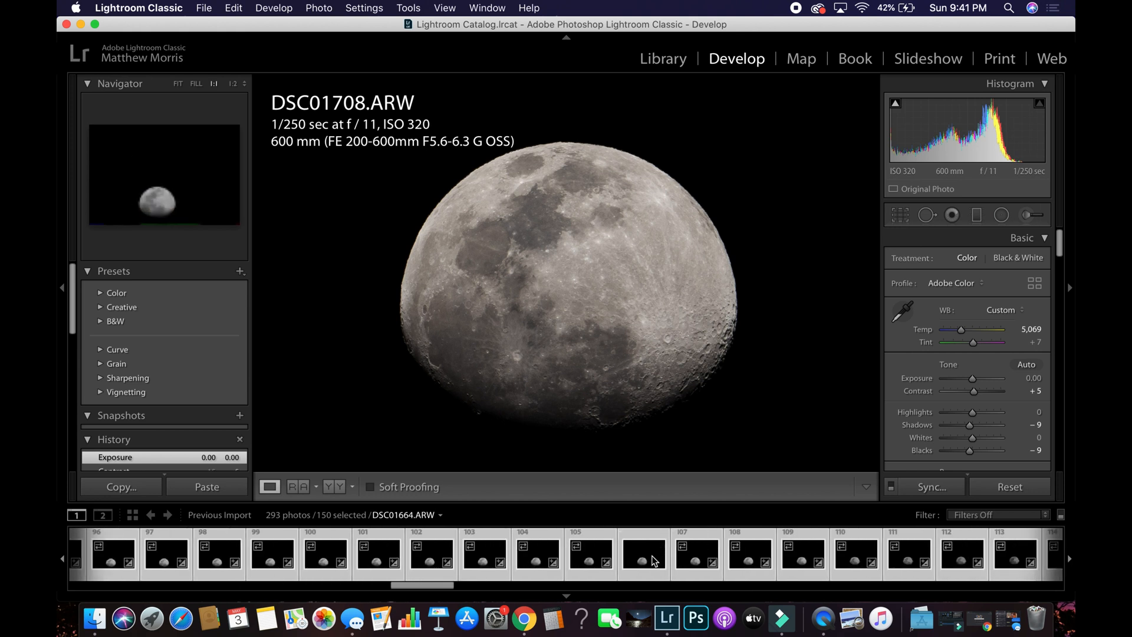
{"action": "left_click", "coordinate": [655, 560]}
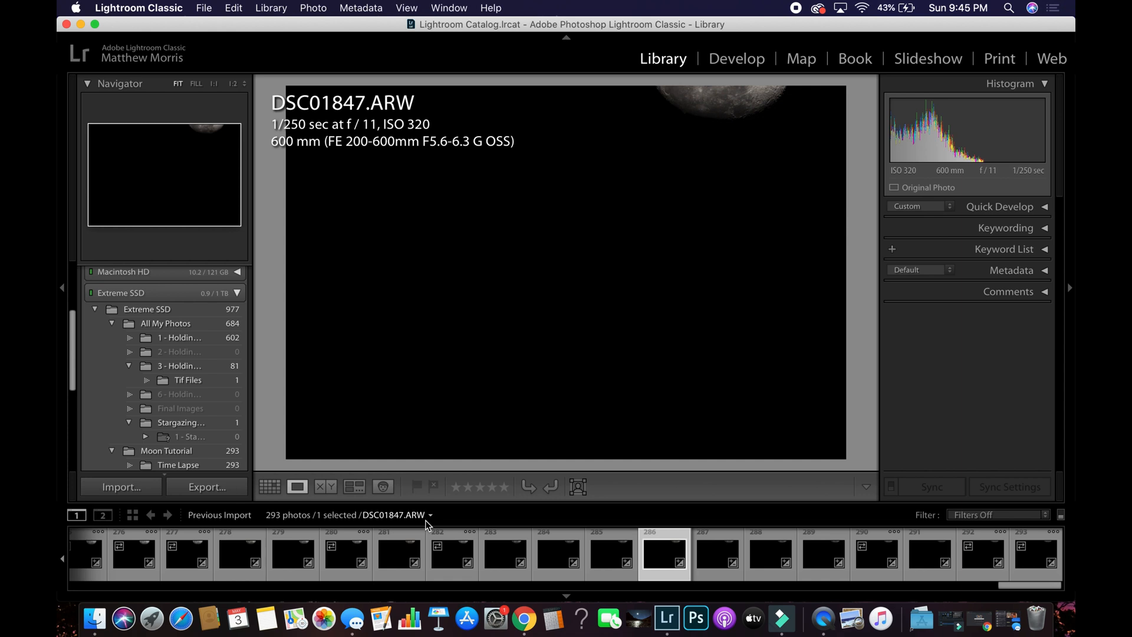
{"action": "left_click", "coordinate": [417, 548]}
{"action": "scroll", "coordinate": [417, 548], "scroll_direction": "left", "scroll_amount": 10}
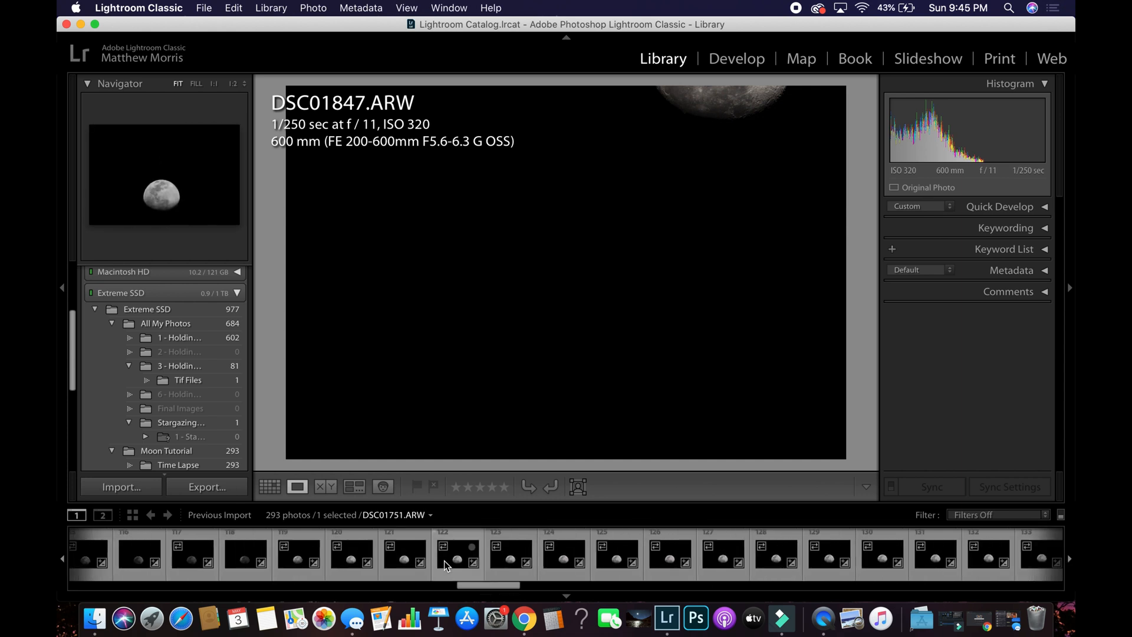
Step: Examine photo 150 and the first frame, and browse the sequence from start to end to review the moon's path
{"action": "scroll", "coordinate": [444, 560], "scroll_direction": "right", "scroll_amount": 8}
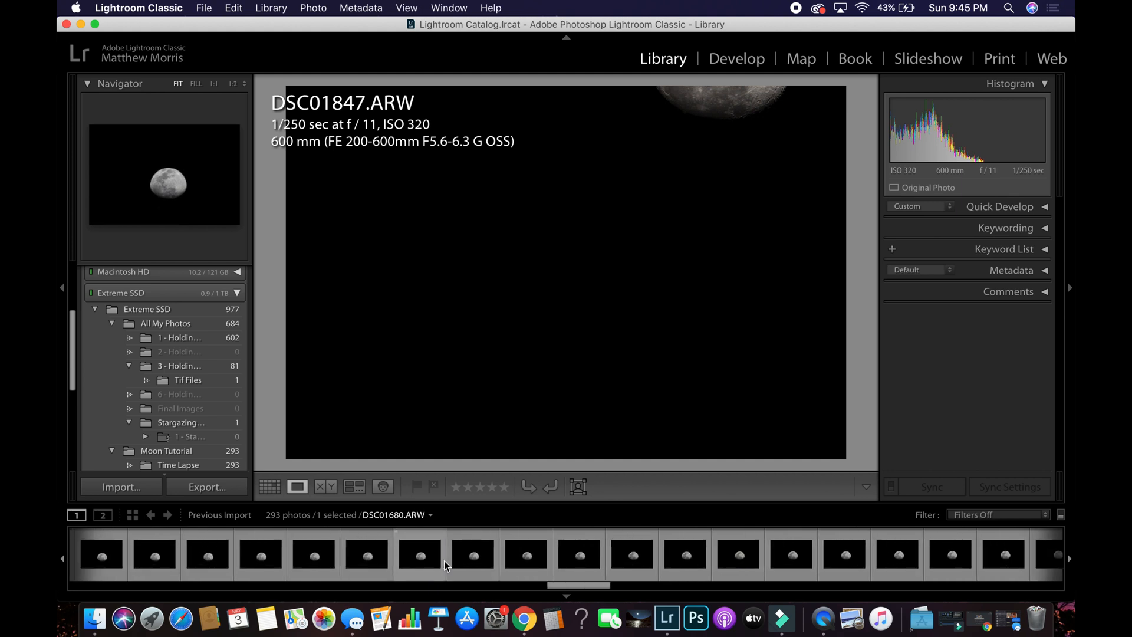
{"action": "scroll", "coordinate": [660, 557], "scroll_direction": "right", "scroll_amount": 1}
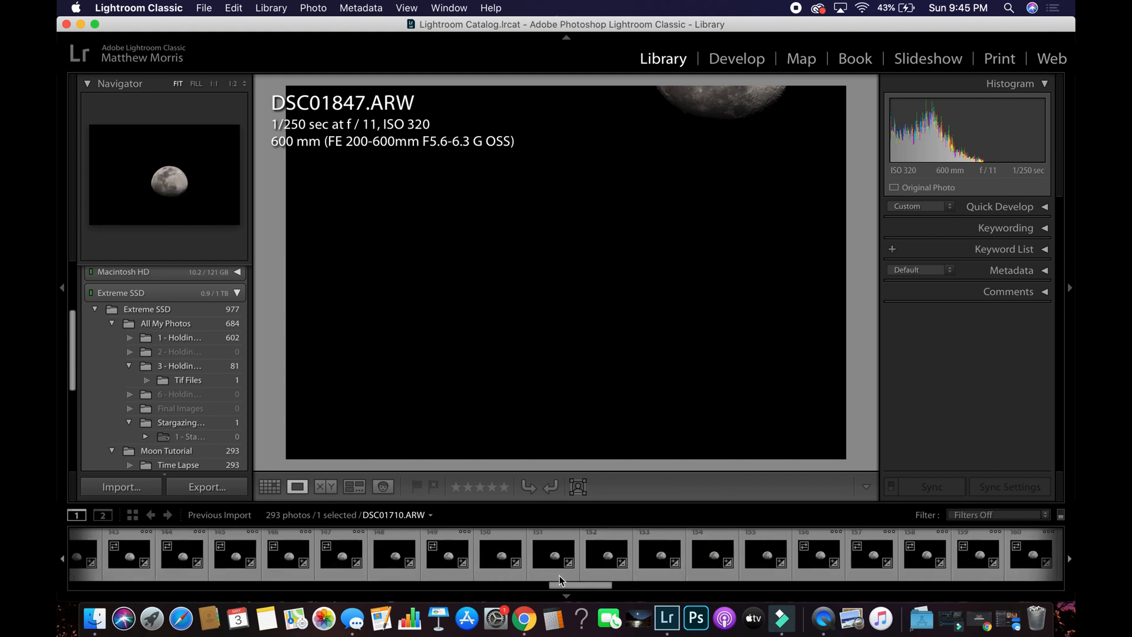
{"action": "left_click", "coordinate": [500, 571]}
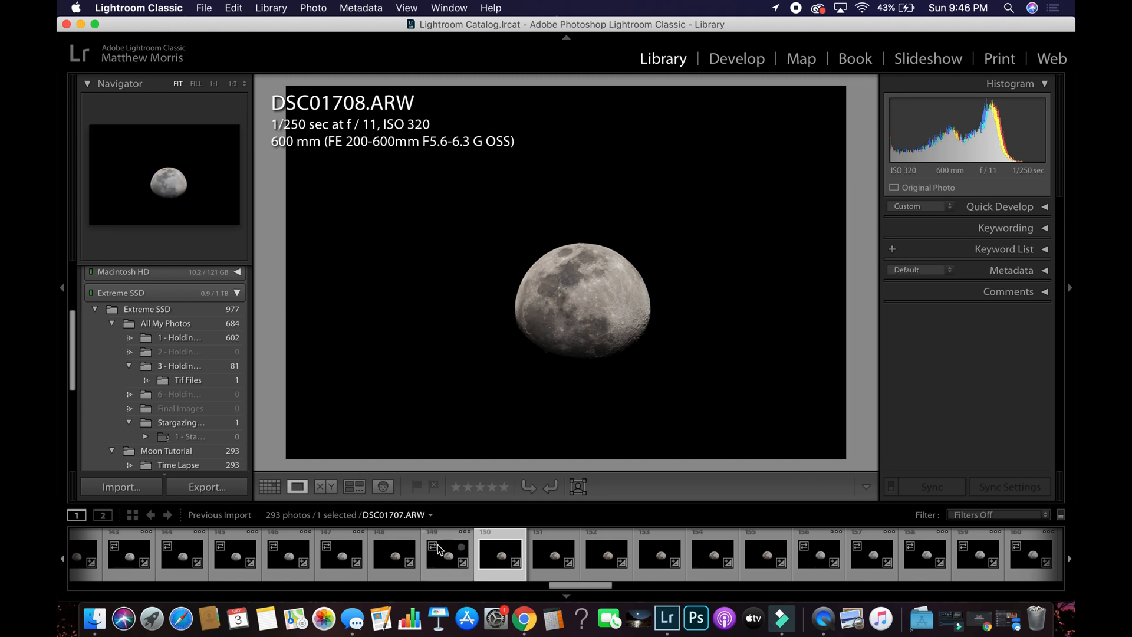
{"action": "mouse_move", "coordinate": [437, 544]}
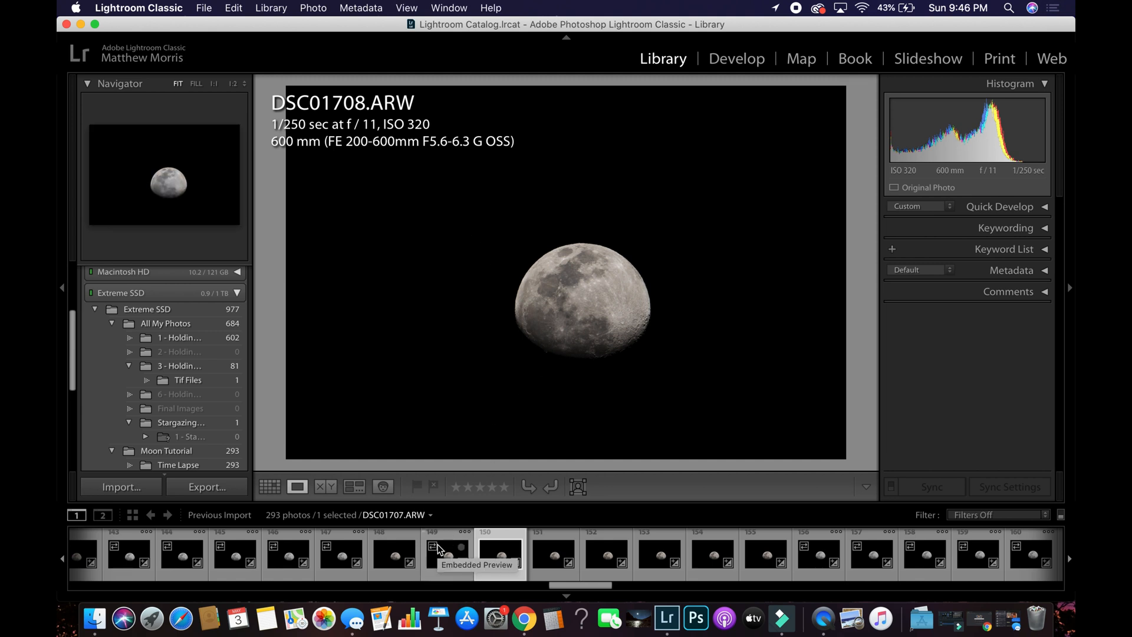
{"action": "scroll", "coordinate": [437, 544], "scroll_direction": "up", "scroll_amount": 15}
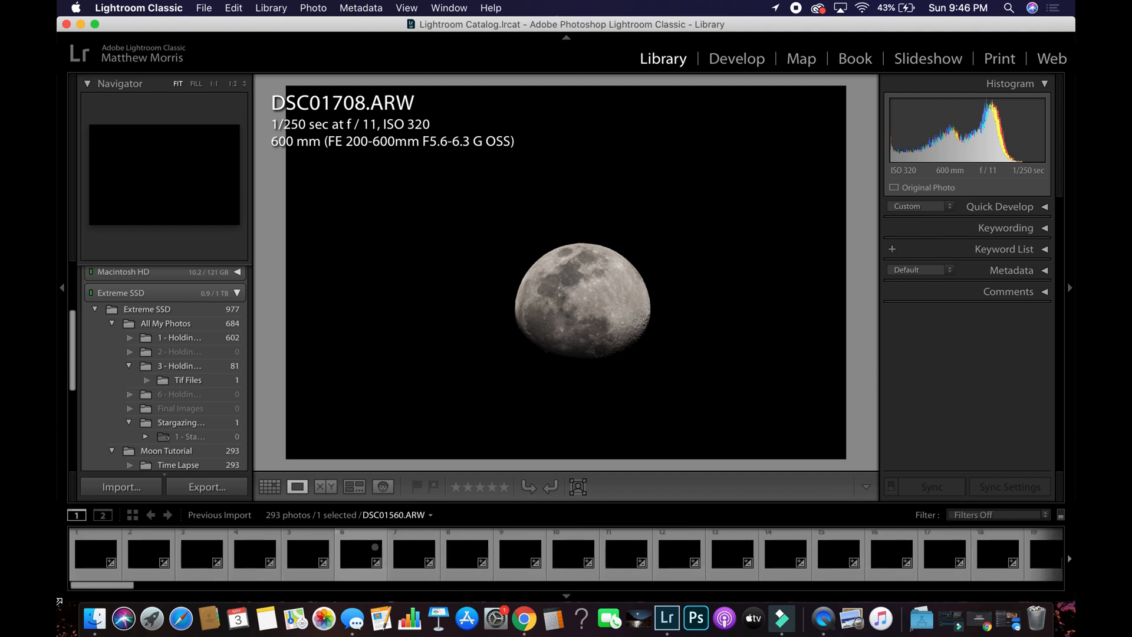
{"action": "left_click", "coordinate": [86, 557]}
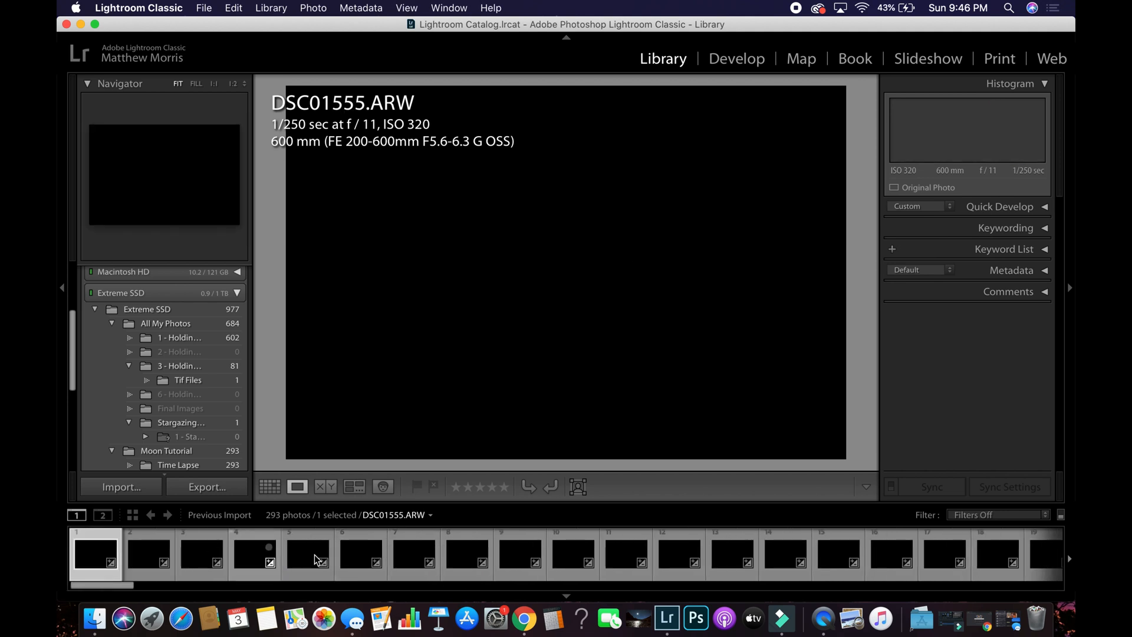
{"action": "scroll", "coordinate": [314, 554], "scroll_direction": "down", "scroll_amount": 5}
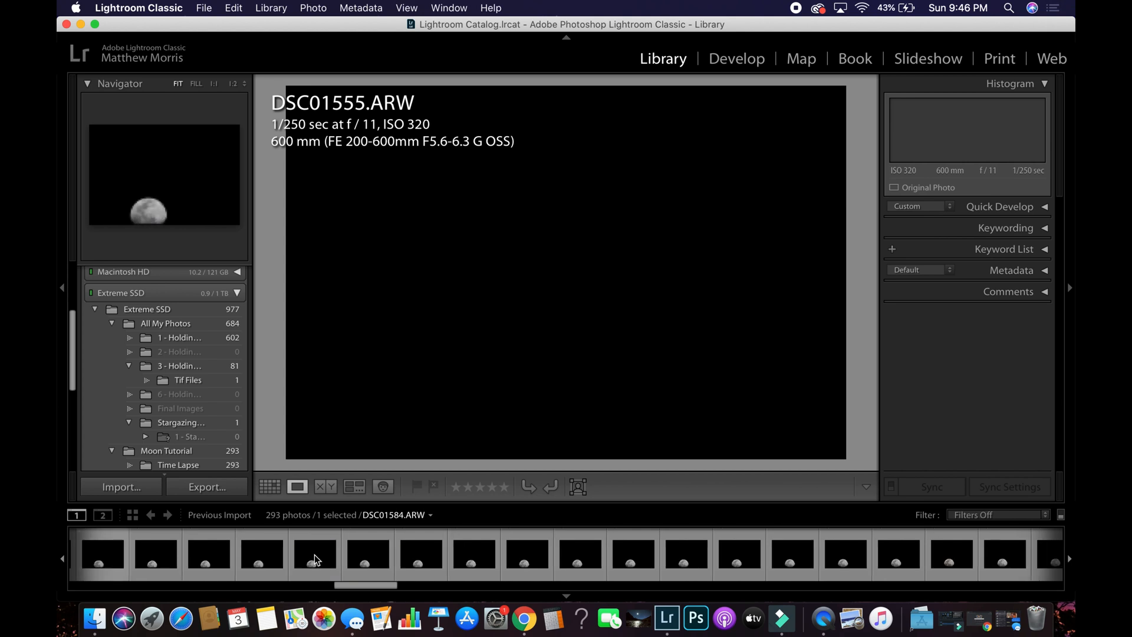
{"action": "scroll", "coordinate": [354, 553], "scroll_direction": "down", "scroll_amount": 20}
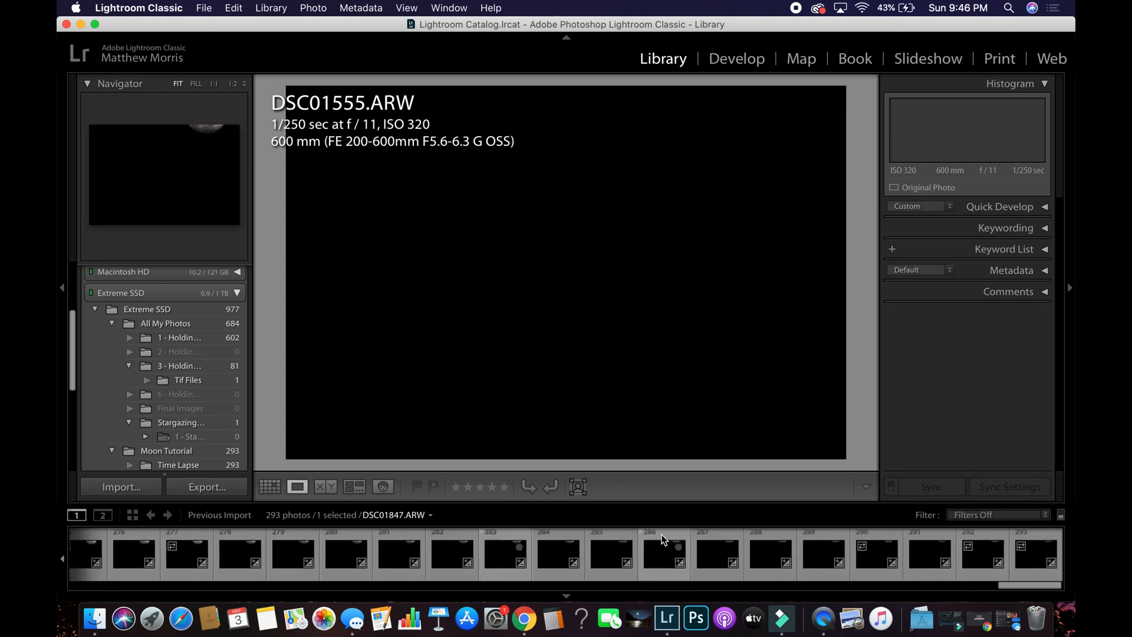
Step: Select all 293 moon photos in the Develop module and open the export settings for them
{"action": "left_click", "coordinate": [734, 61]}
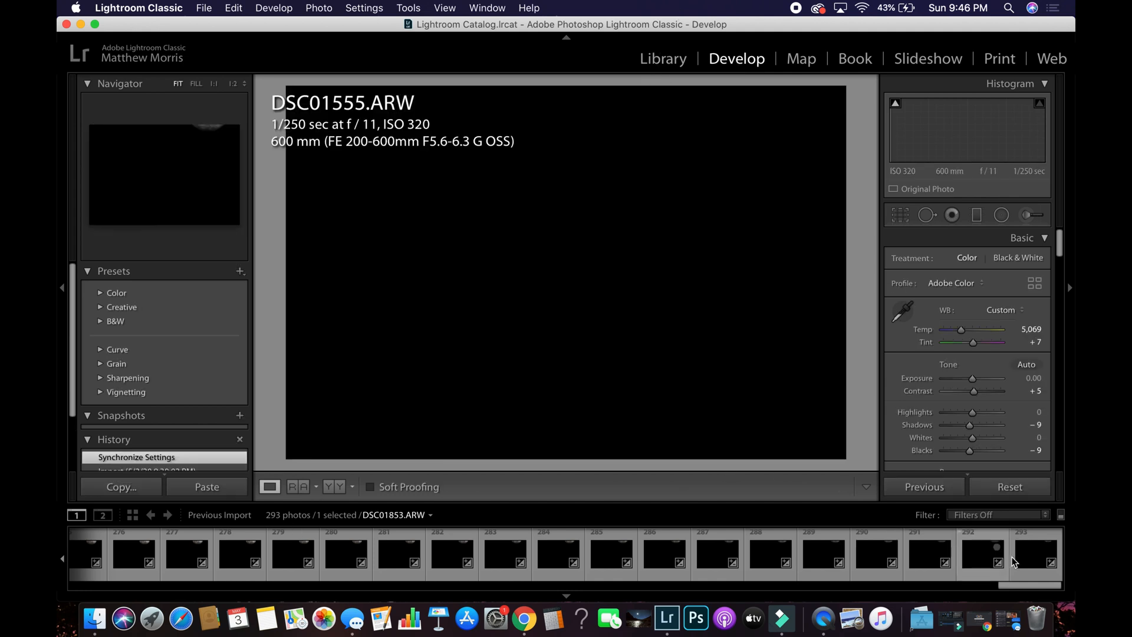
{"action": "left_click", "coordinate": [1030, 556]}
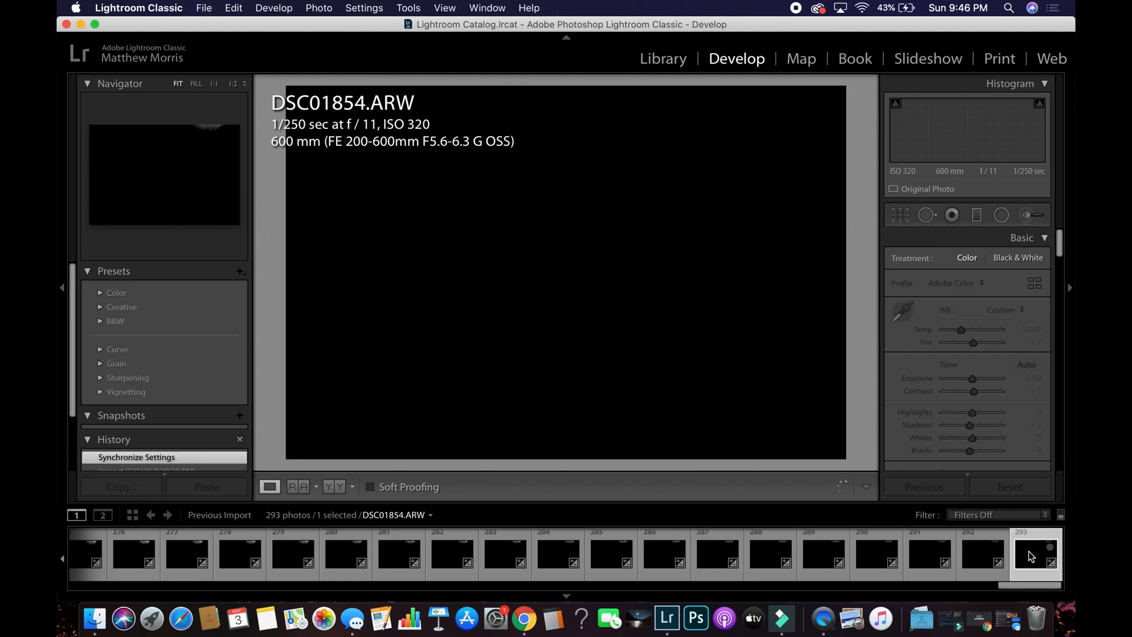
{"action": "scroll", "coordinate": [1031, 556], "scroll_direction": "up", "scroll_amount": 15}
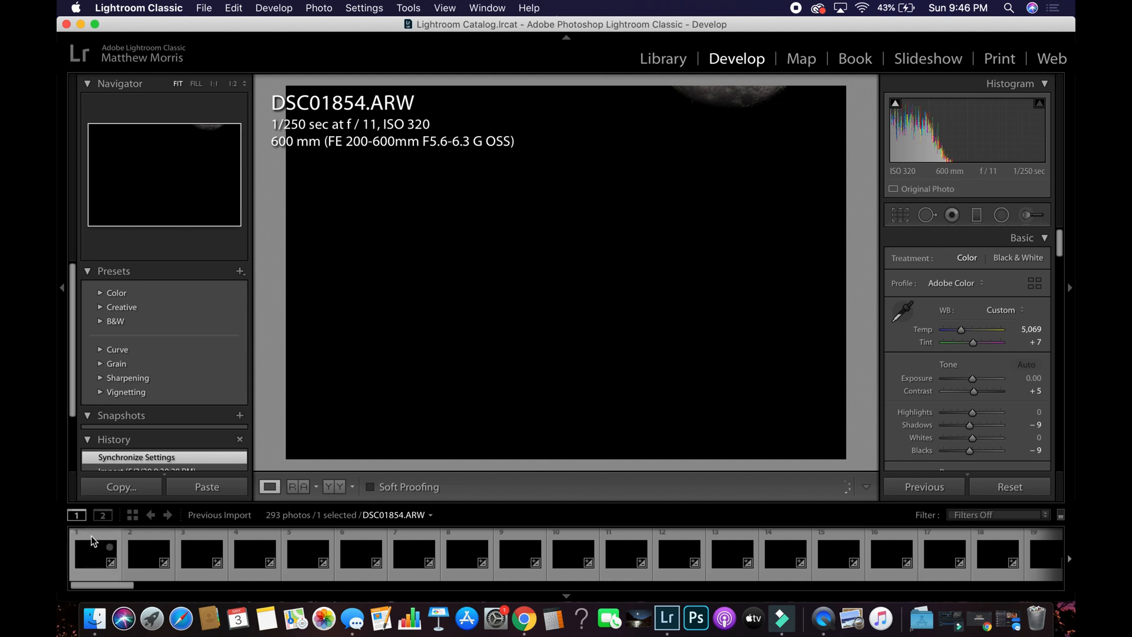
{"action": "key", "text": "super+a"}
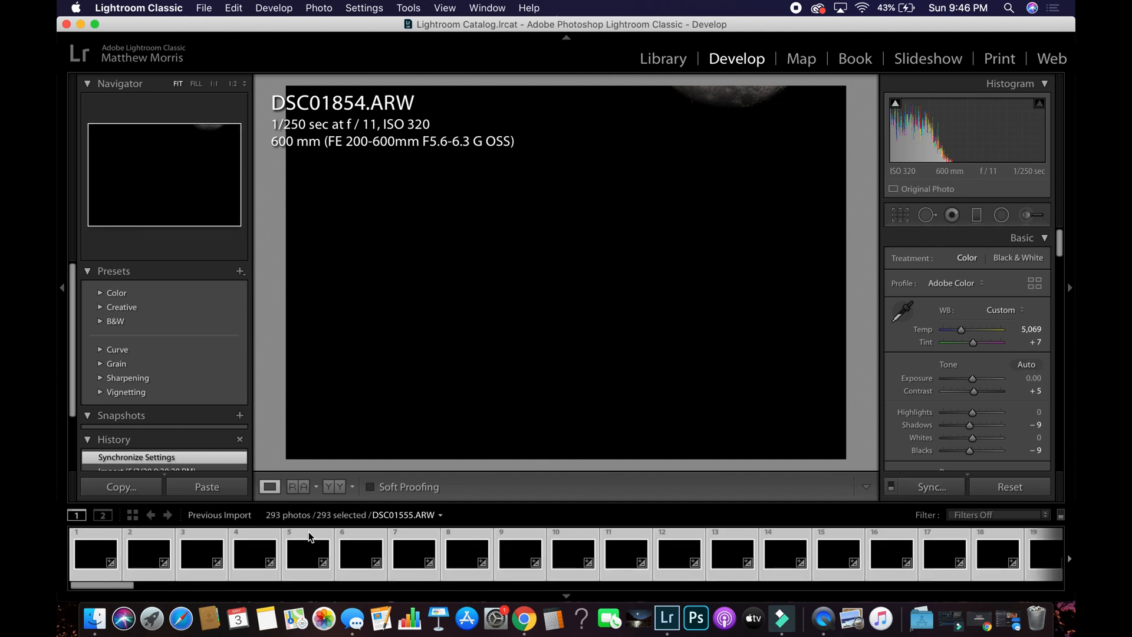
{"action": "right_click", "coordinate": [348, 543]}
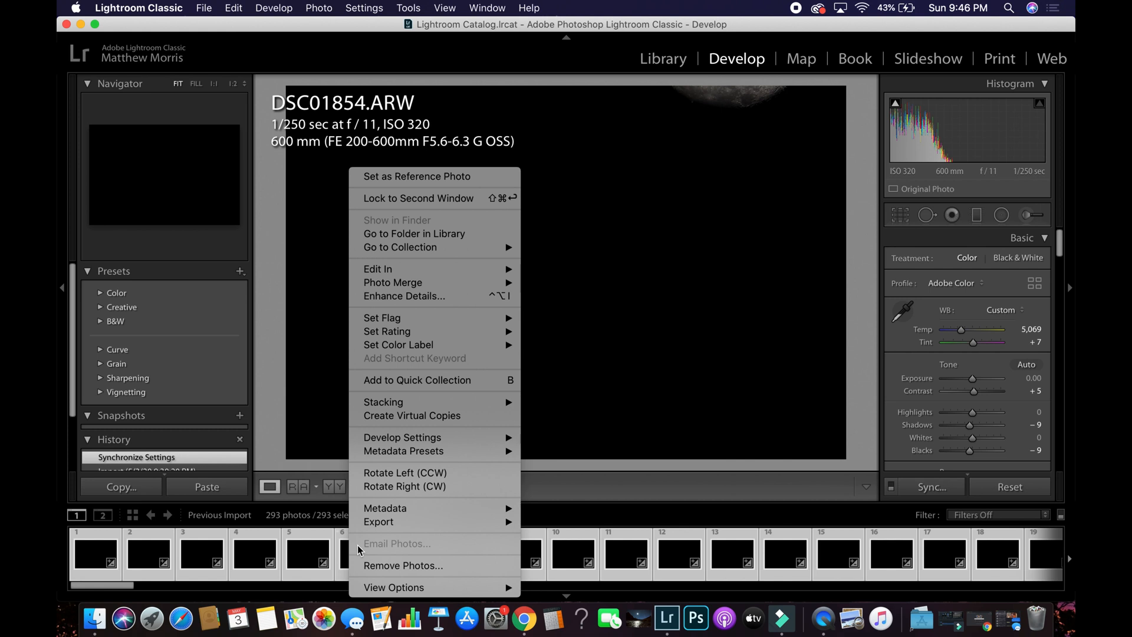
{"action": "left_click", "coordinate": [198, 7]}
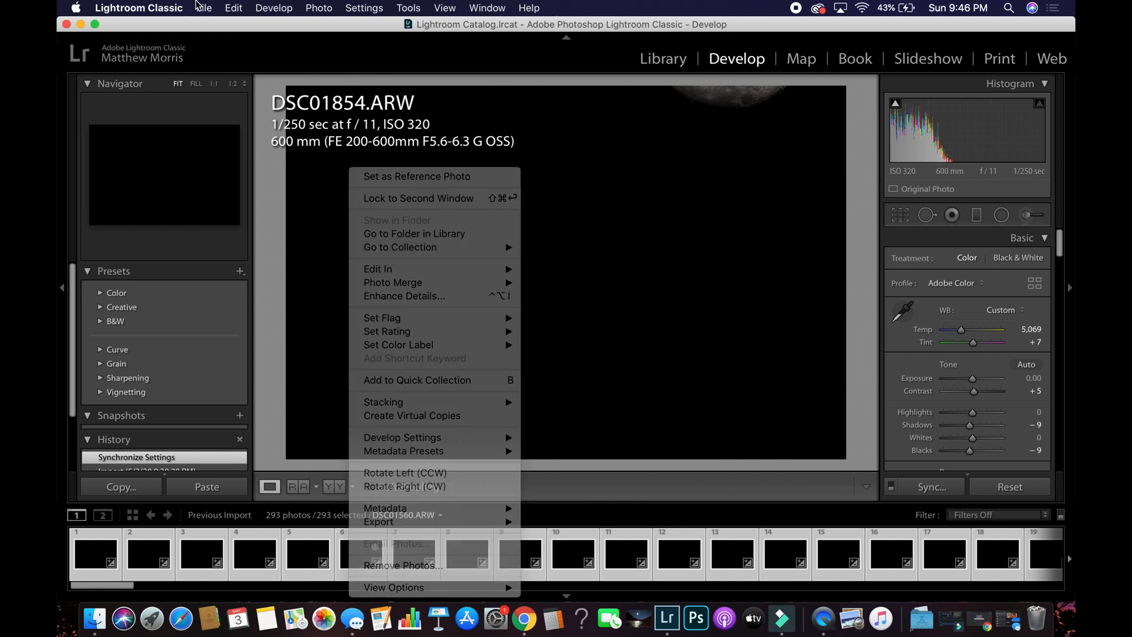
{"action": "left_click", "coordinate": [204, 8]}
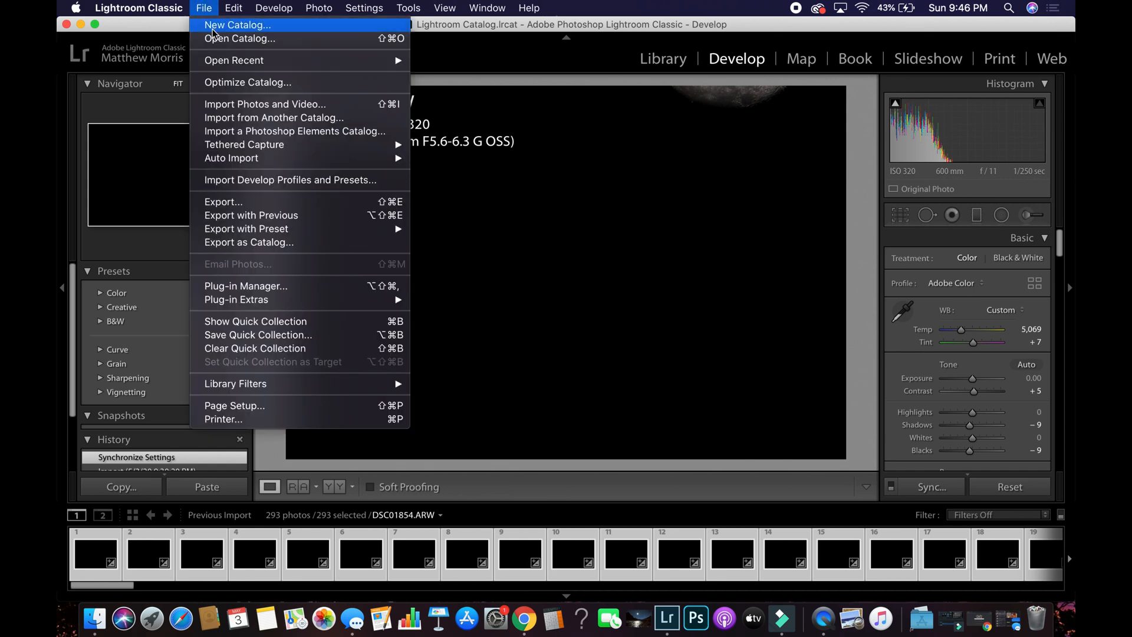
{"action": "left_click", "coordinate": [240, 202]}
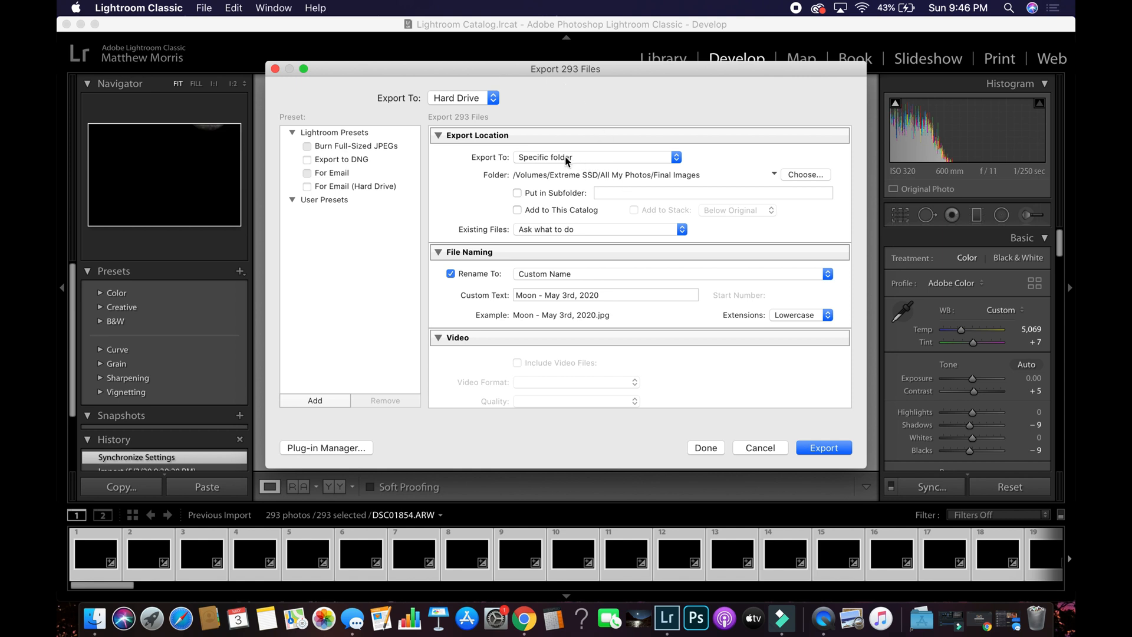
Step: Set the export destination to the Time Lapse folder inside Moon Tutorial on the Extreme SSD
{"action": "left_click", "coordinate": [799, 177]}
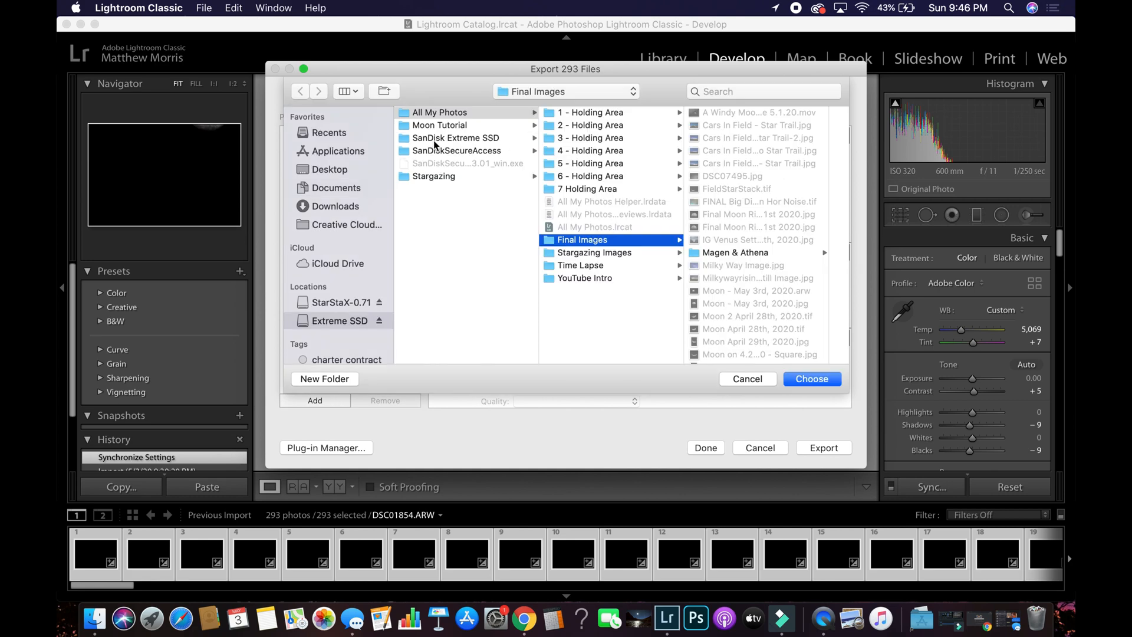
{"action": "left_click", "coordinate": [546, 93]}
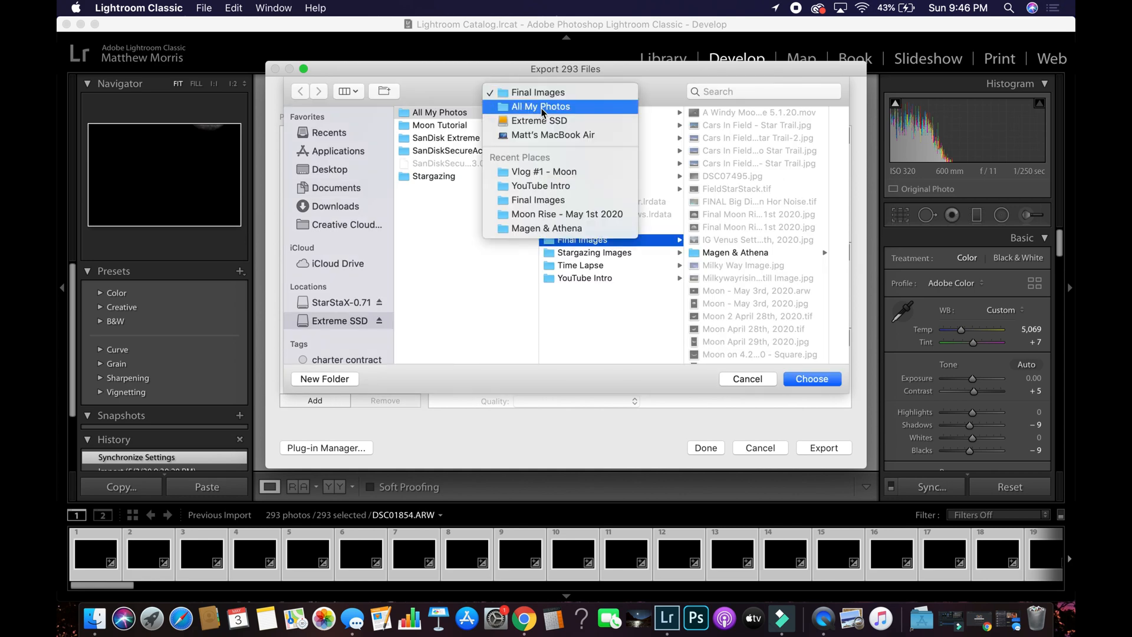
{"action": "left_click", "coordinate": [538, 121]}
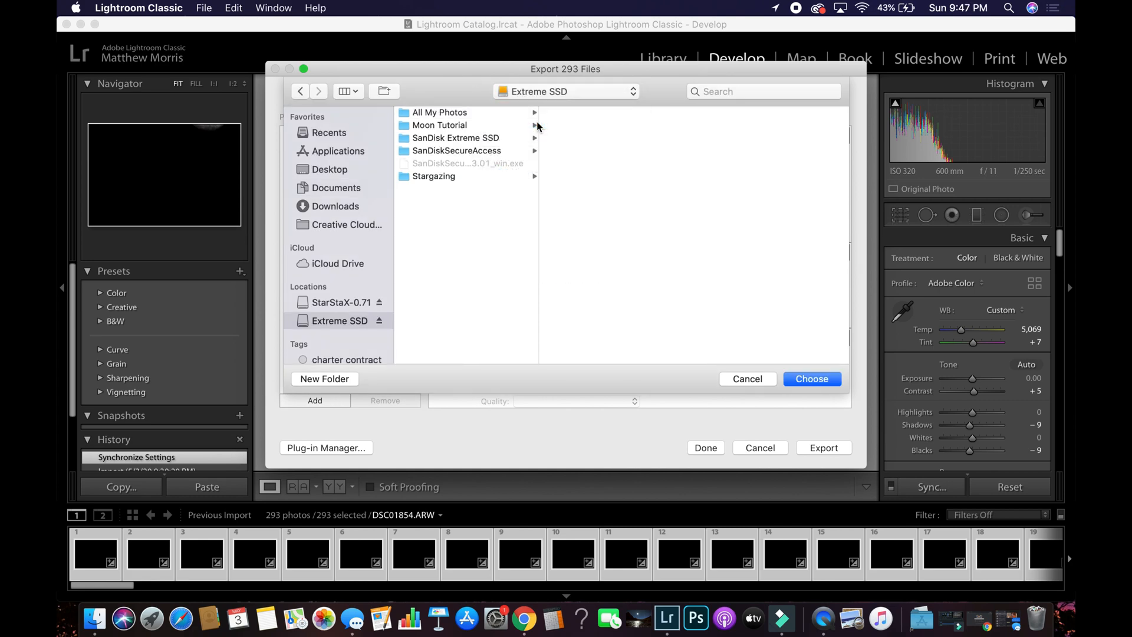
{"action": "left_click", "coordinate": [437, 126]}
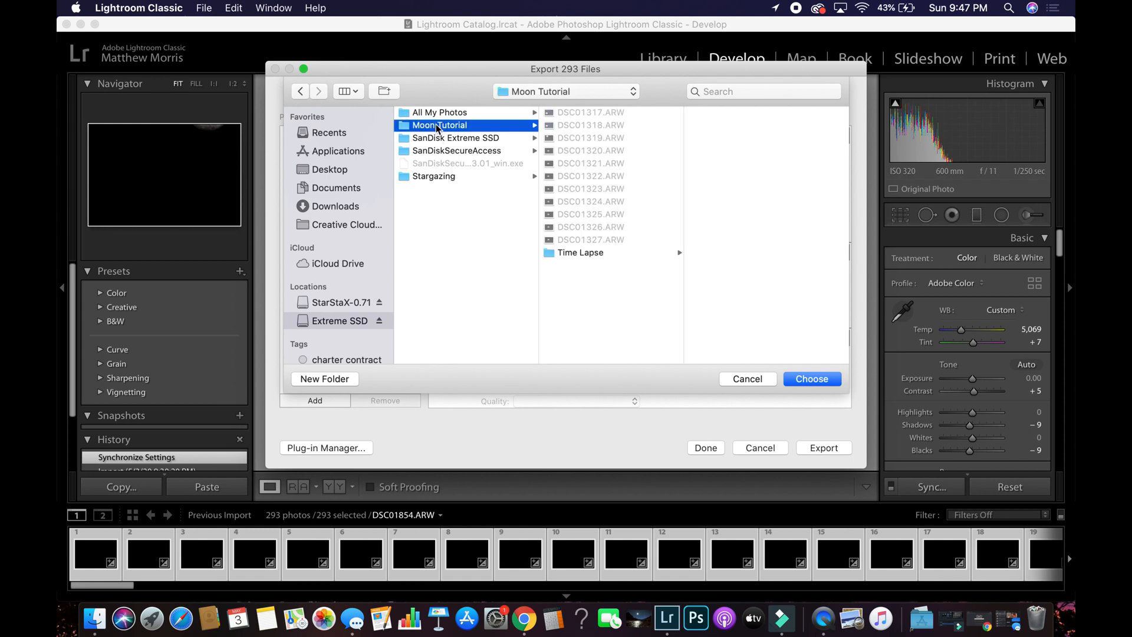
{"action": "left_click", "coordinate": [585, 254]}
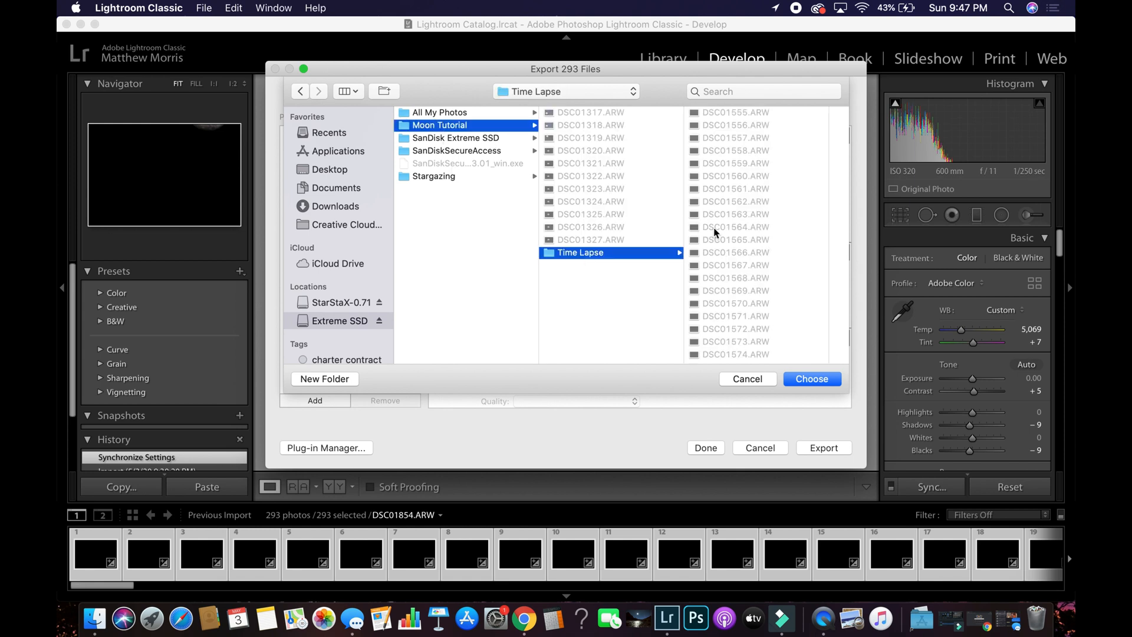
{"action": "scroll", "coordinate": [752, 259], "scroll_direction": "down", "scroll_amount": 10}
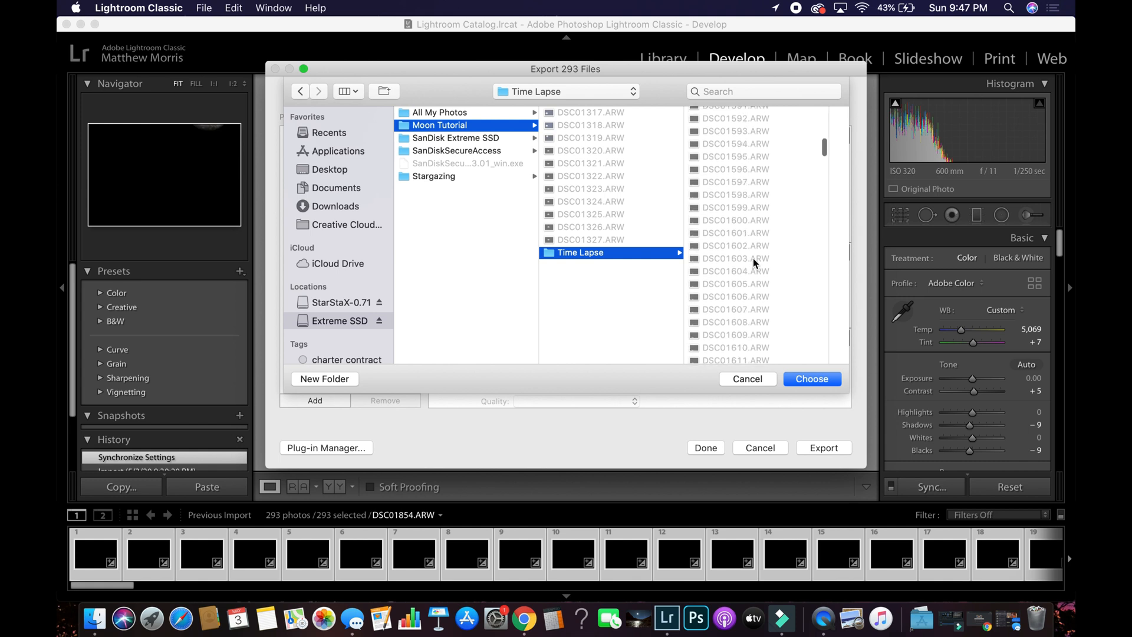
{"action": "scroll", "coordinate": [752, 257], "scroll_direction": "up", "scroll_amount": 10}
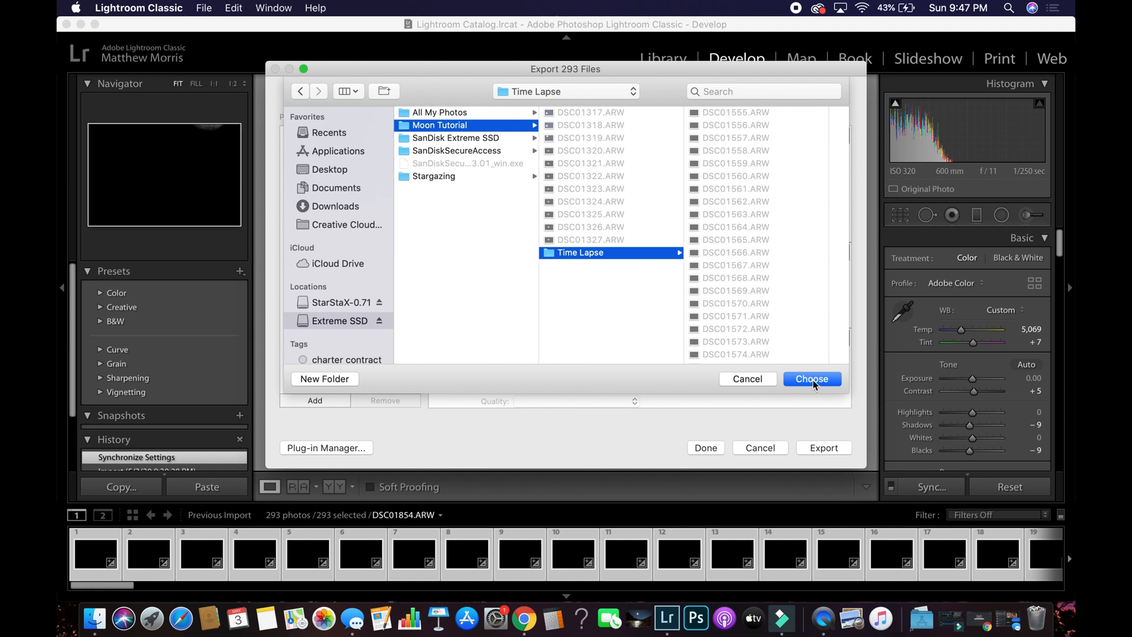
{"action": "scroll", "coordinate": [764, 303], "scroll_direction": "down", "scroll_amount": 3}
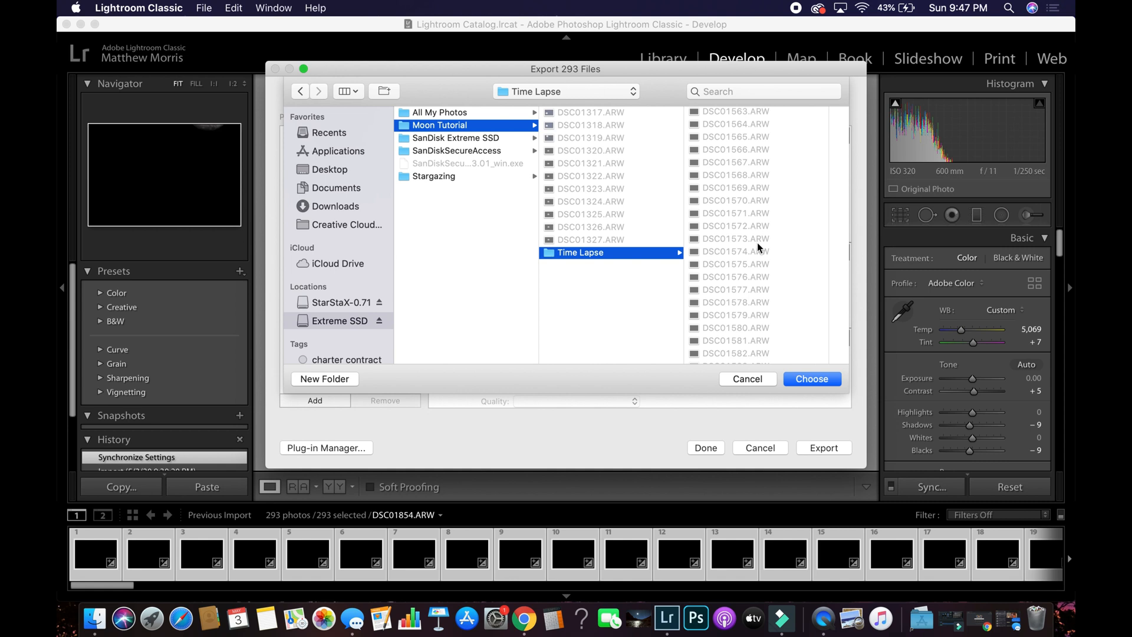
{"action": "left_click", "coordinate": [810, 385]}
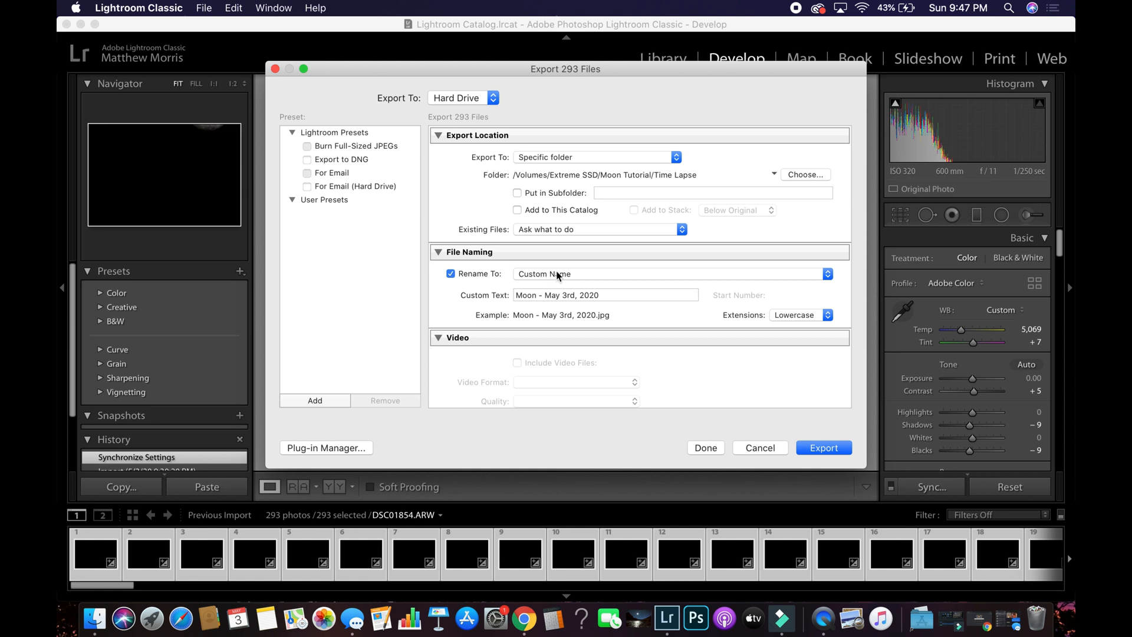
Step: Set the export file naming to Custom Name - Sequence with the custom text "Moon Time Lapse - May 3 2020"
{"action": "left_click", "coordinate": [581, 271]}
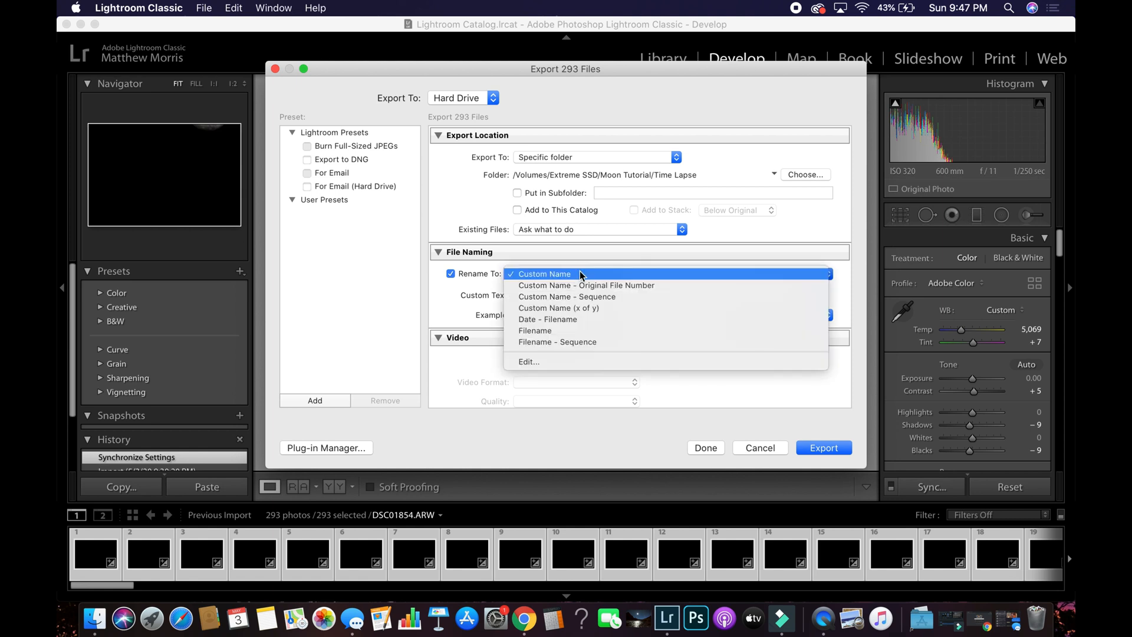
{"action": "left_click", "coordinate": [566, 296]}
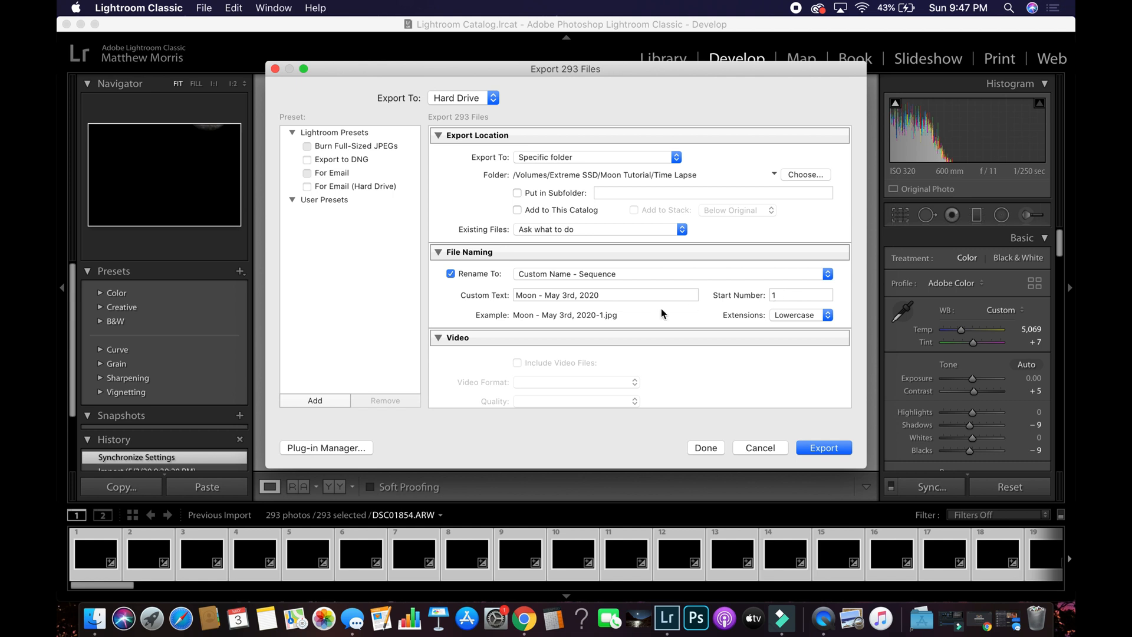
{"action": "left_click", "coordinate": [607, 296]}
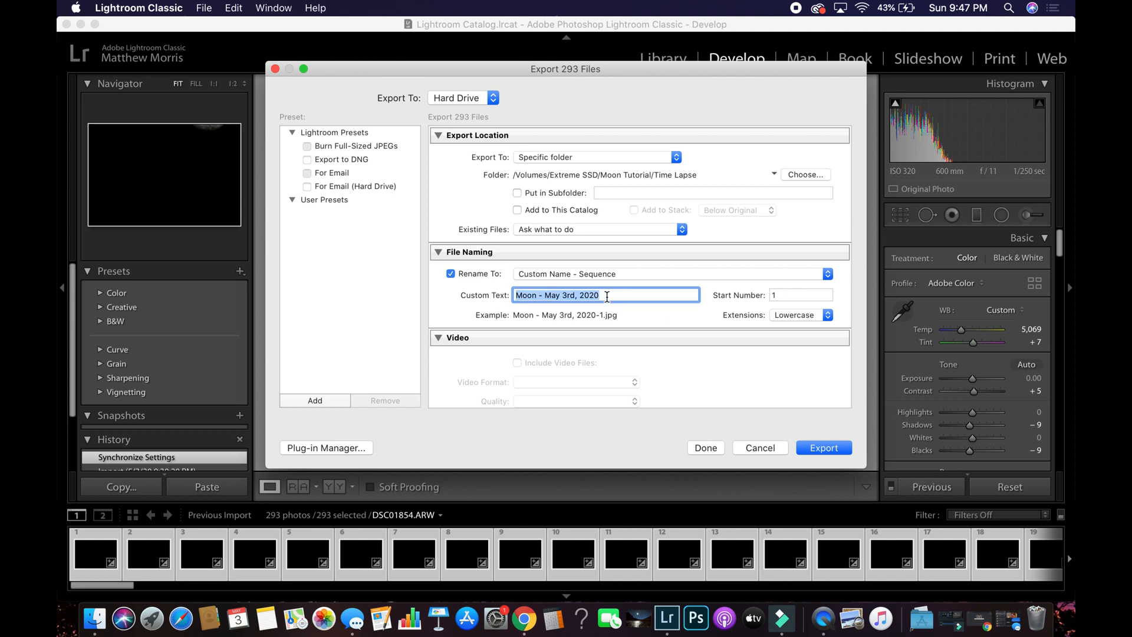
{"action": "type", "text": "Moon Tim"}
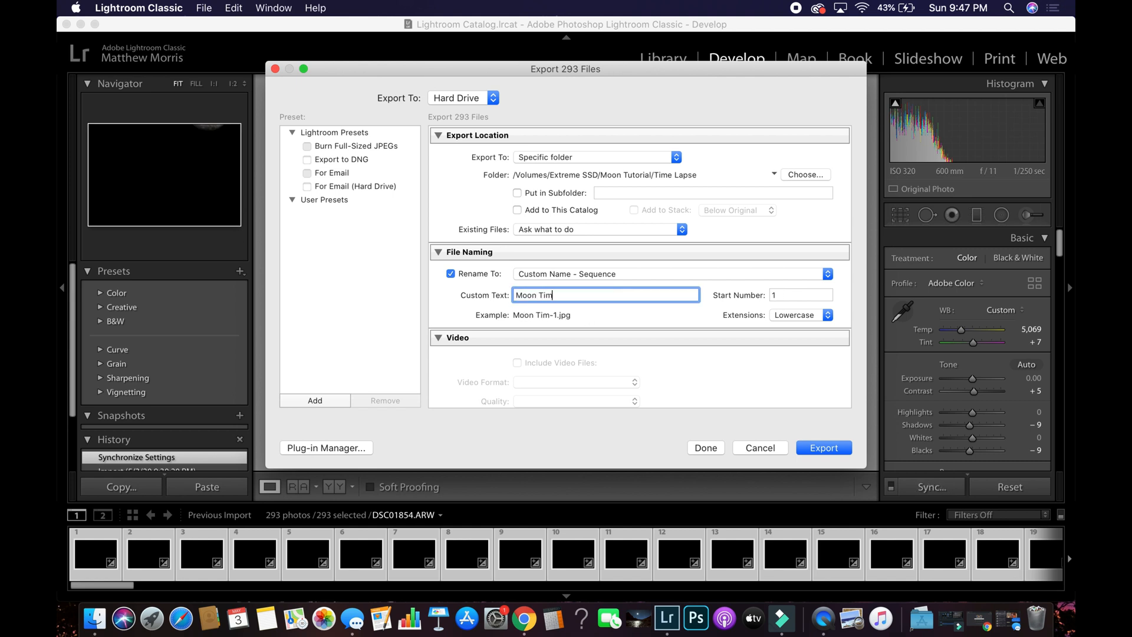
{"action": "type", "text": "e Lapse - May 3 2020"}
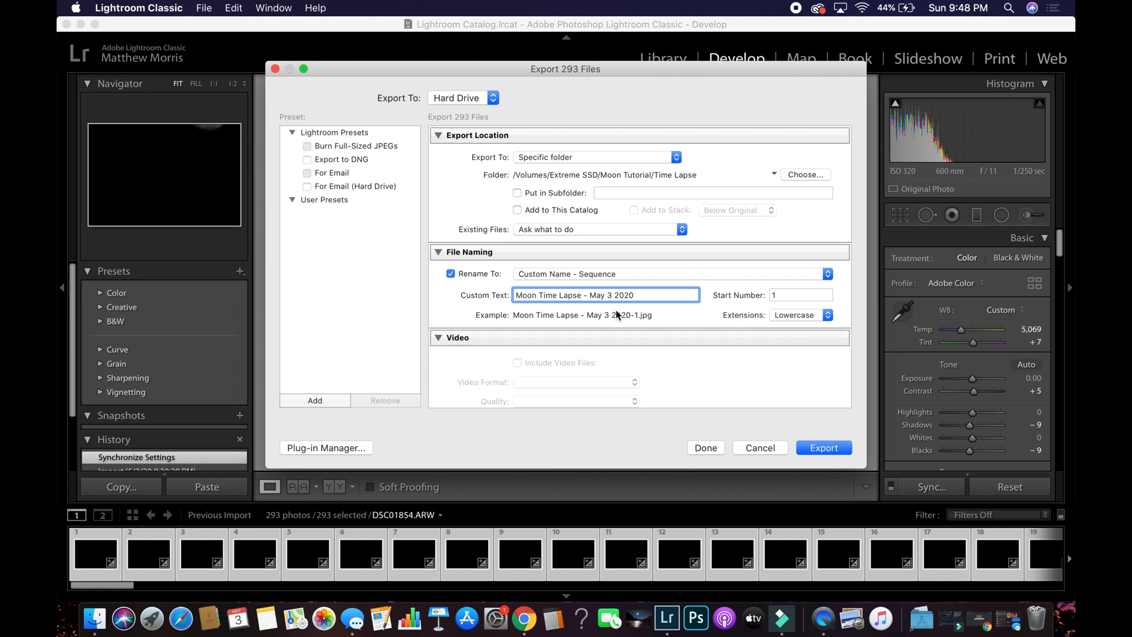
Step: Review the available image formats in the export's file settings and choose JPEG
{"action": "scroll", "coordinate": [613, 308], "scroll_direction": "down", "scroll_amount": 3}
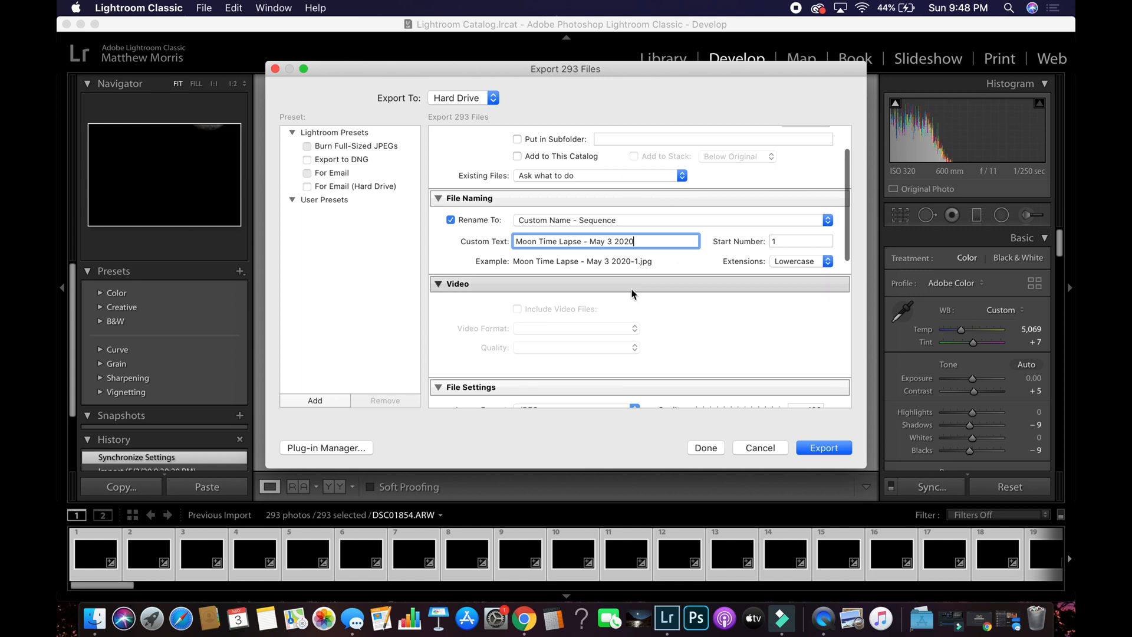
{"action": "scroll", "coordinate": [589, 287], "scroll_direction": "down", "scroll_amount": 8}
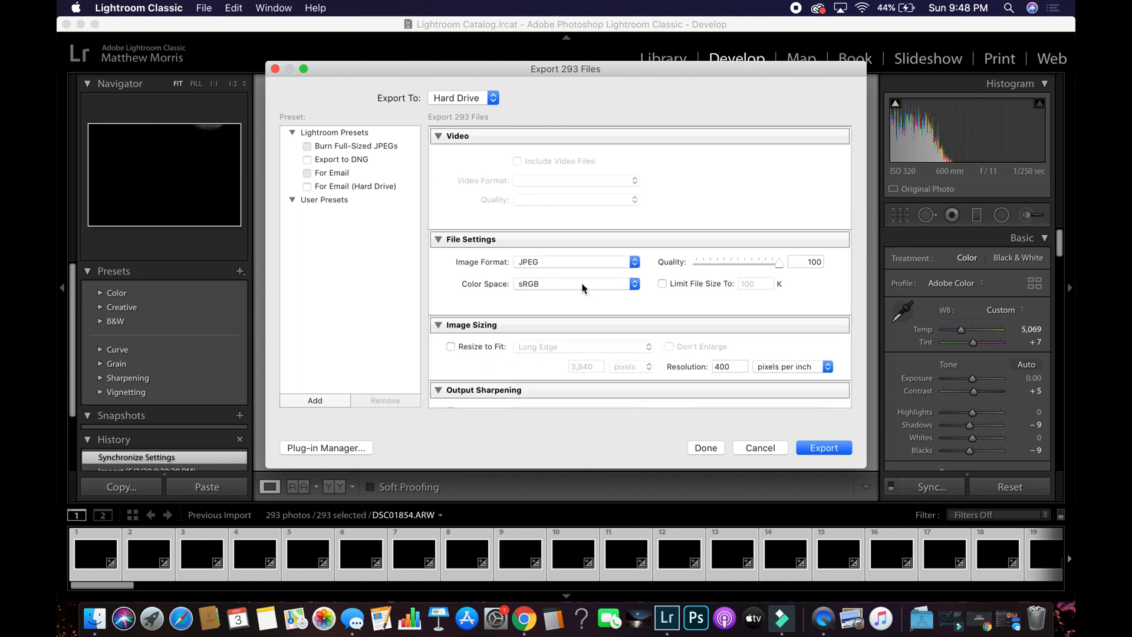
{"action": "left_click", "coordinate": [551, 266]}
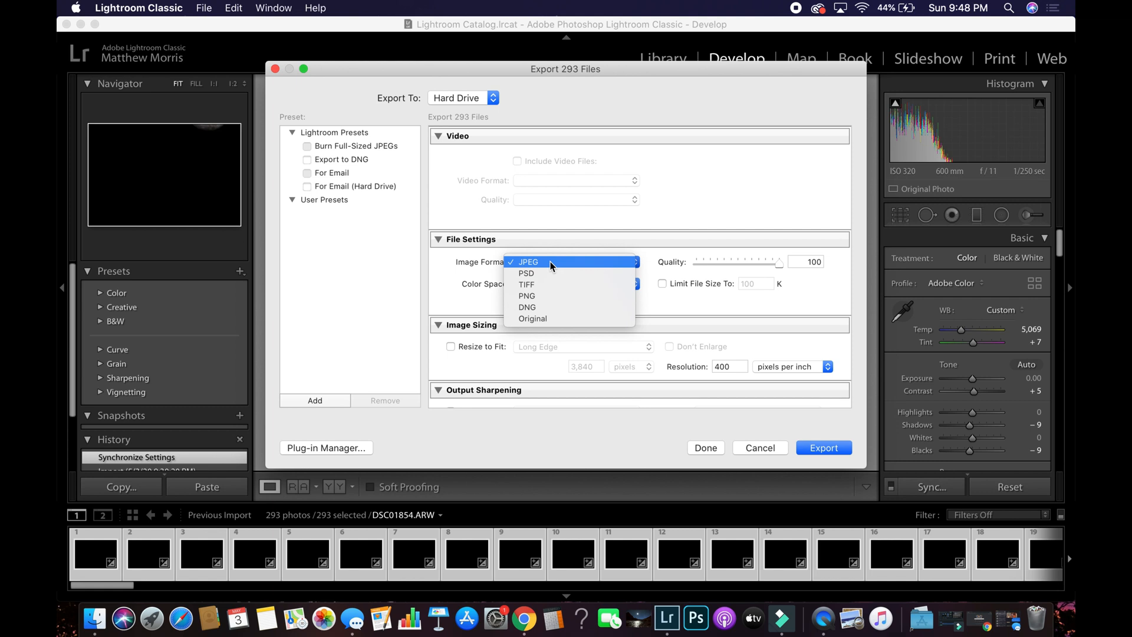
{"action": "left_click", "coordinate": [550, 261]}
{"action": "left_click", "coordinate": [550, 260]}
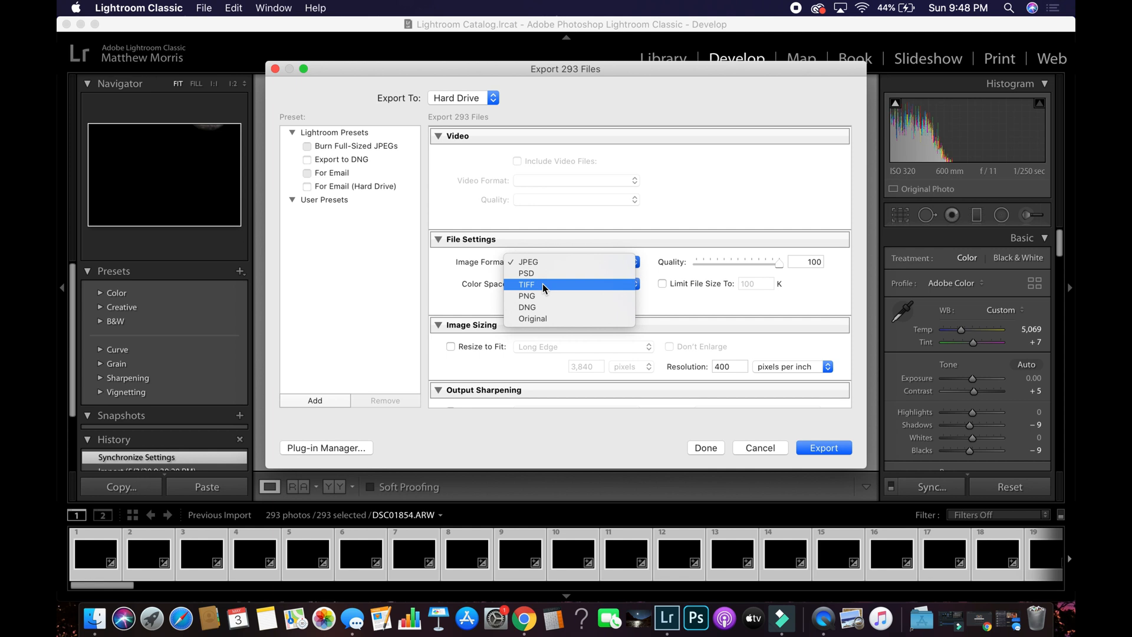
{"action": "left_click", "coordinate": [535, 262]}
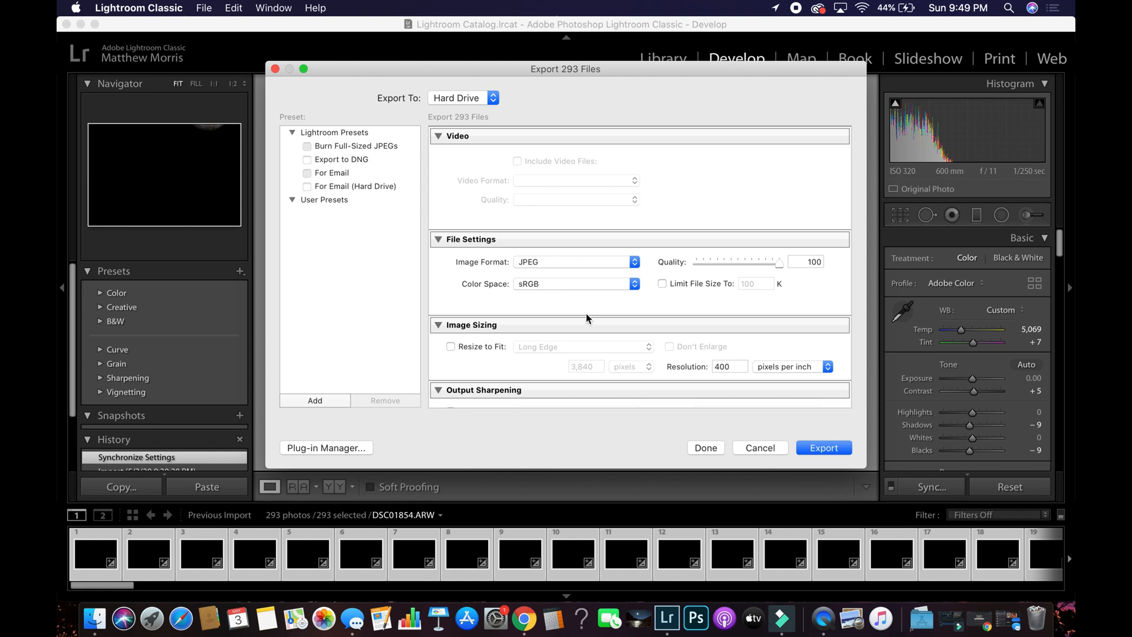
Step: Set the JPEG quality for the export to 100
{"action": "scroll", "coordinate": [586, 316], "scroll_direction": "down", "scroll_amount": 3}
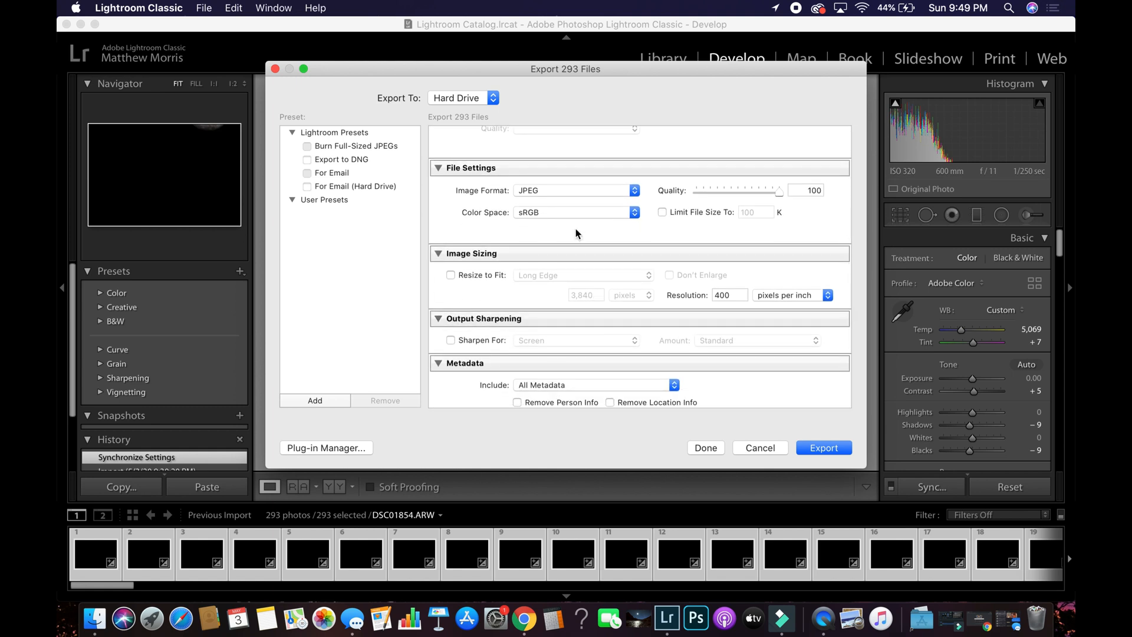
{"action": "scroll", "coordinate": [704, 228], "scroll_direction": "up", "scroll_amount": 2}
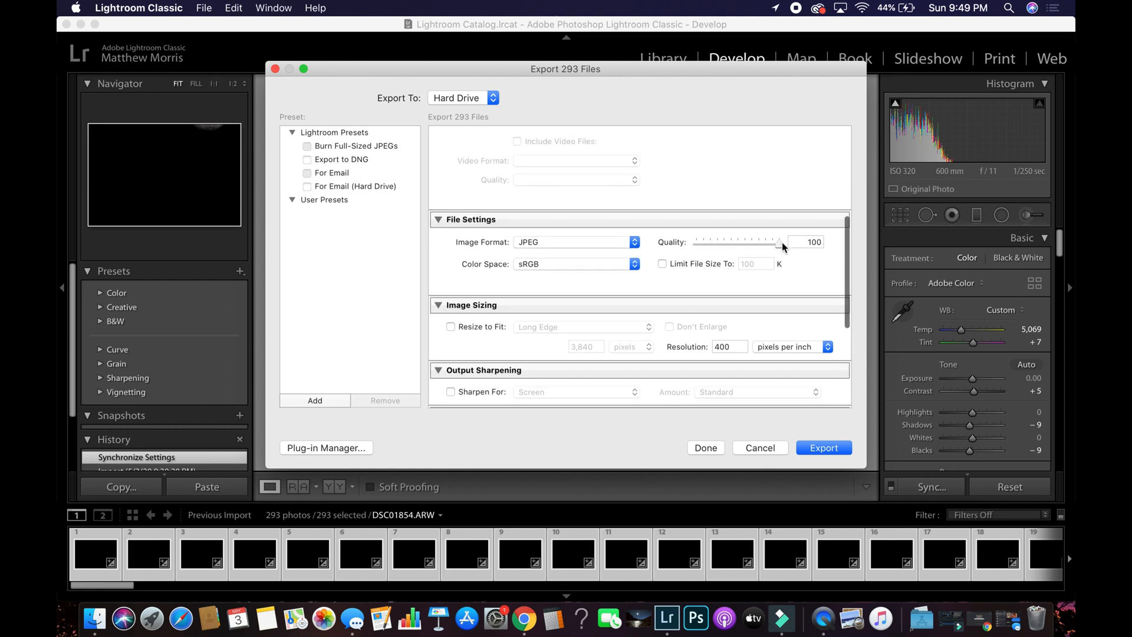
{"action": "left_click_drag", "start_coordinate": [779, 243], "coordinate": [786, 247]}
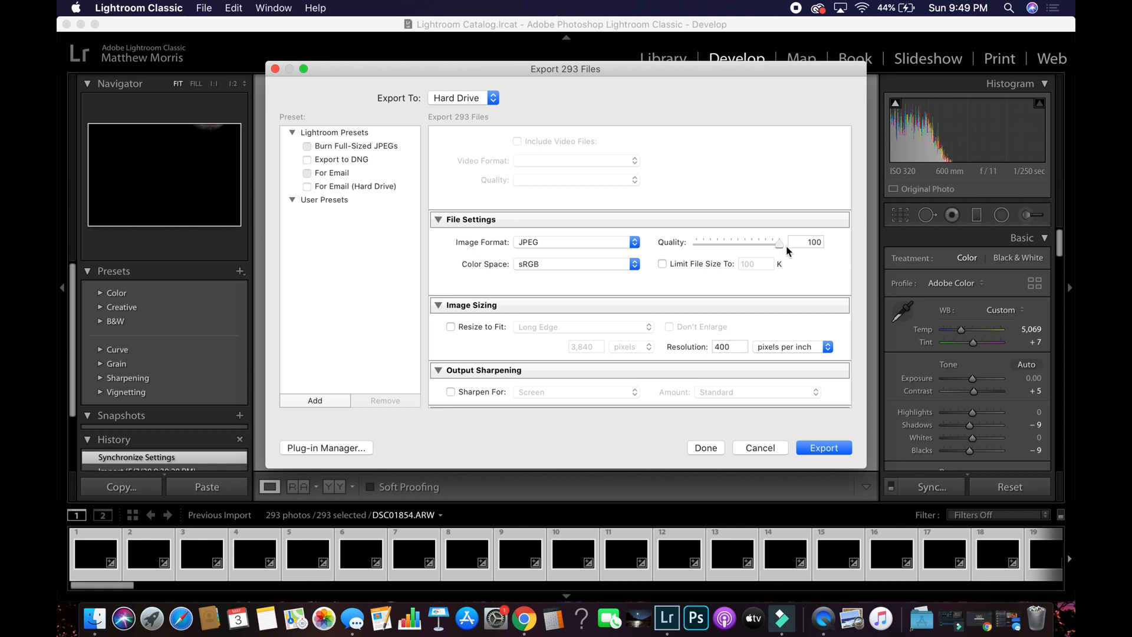
Step: Limit the export metadata to Copyright & Contact Info Only and start exporting the 293 photos
{"action": "scroll", "coordinate": [790, 252], "scroll_direction": "down", "scroll_amount": 10}
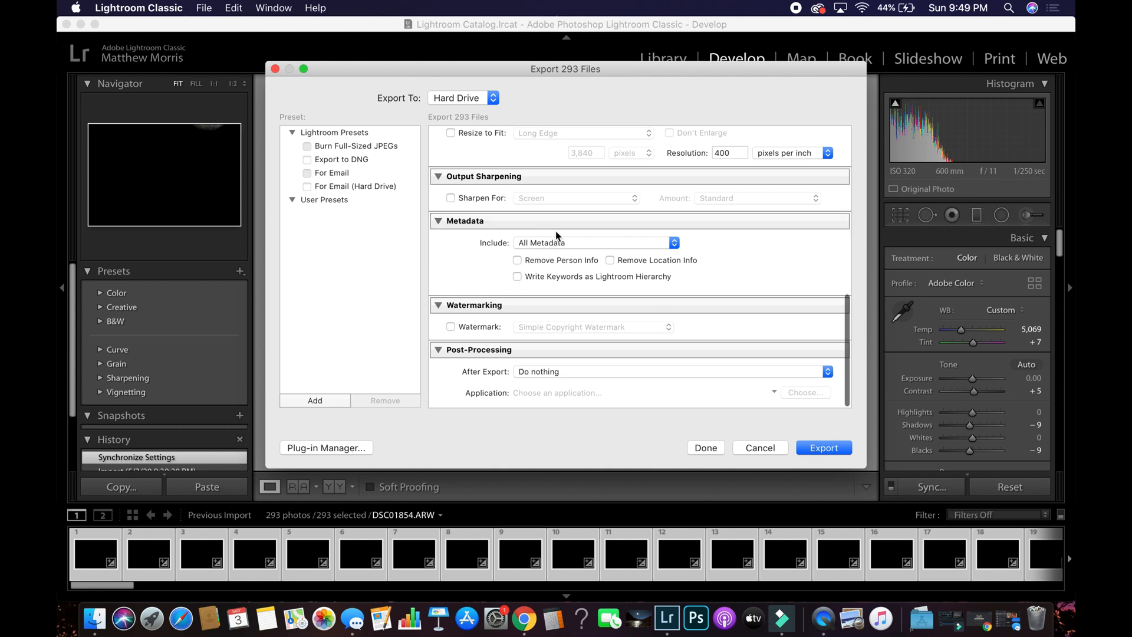
{"action": "left_click", "coordinate": [551, 245]}
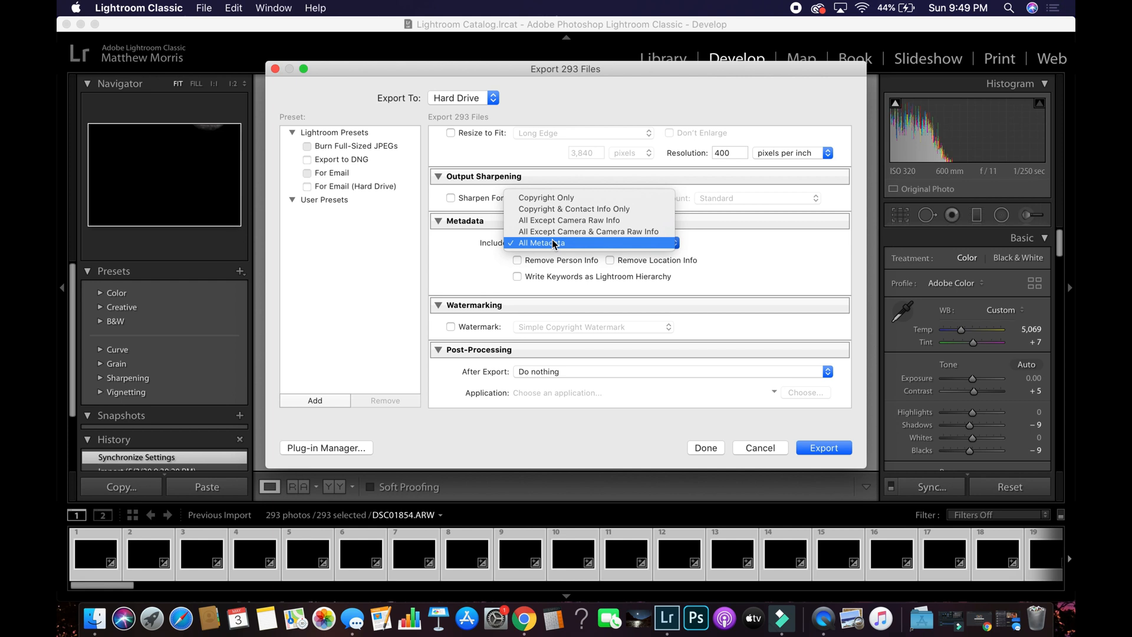
{"action": "left_click", "coordinate": [566, 208]}
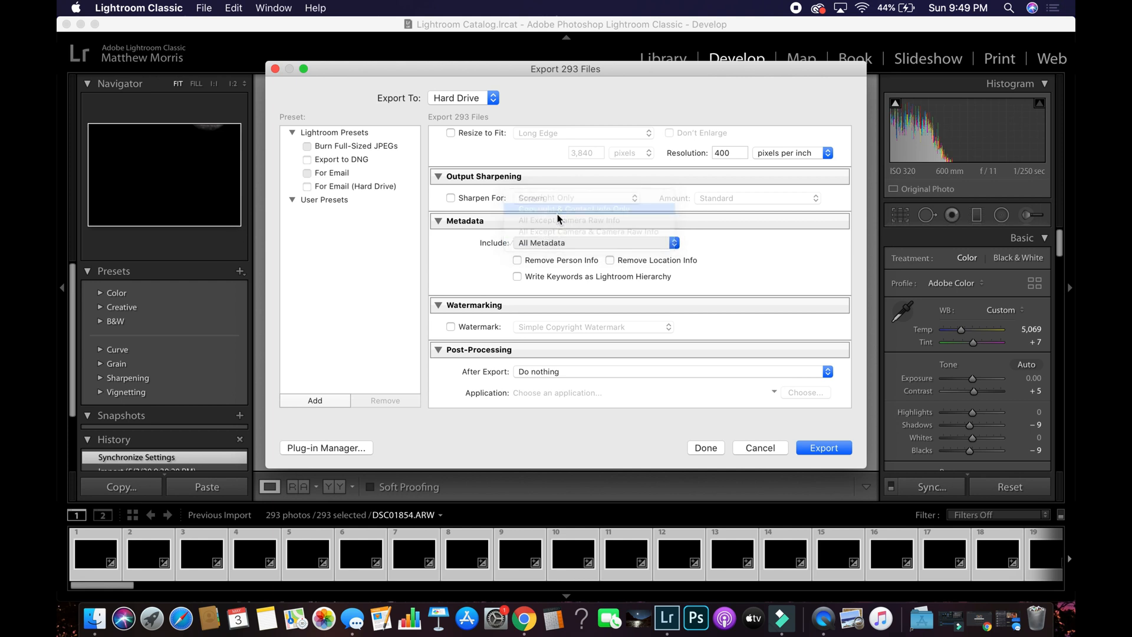
{"action": "scroll", "coordinate": [713, 297], "scroll_direction": "down", "scroll_amount": 2}
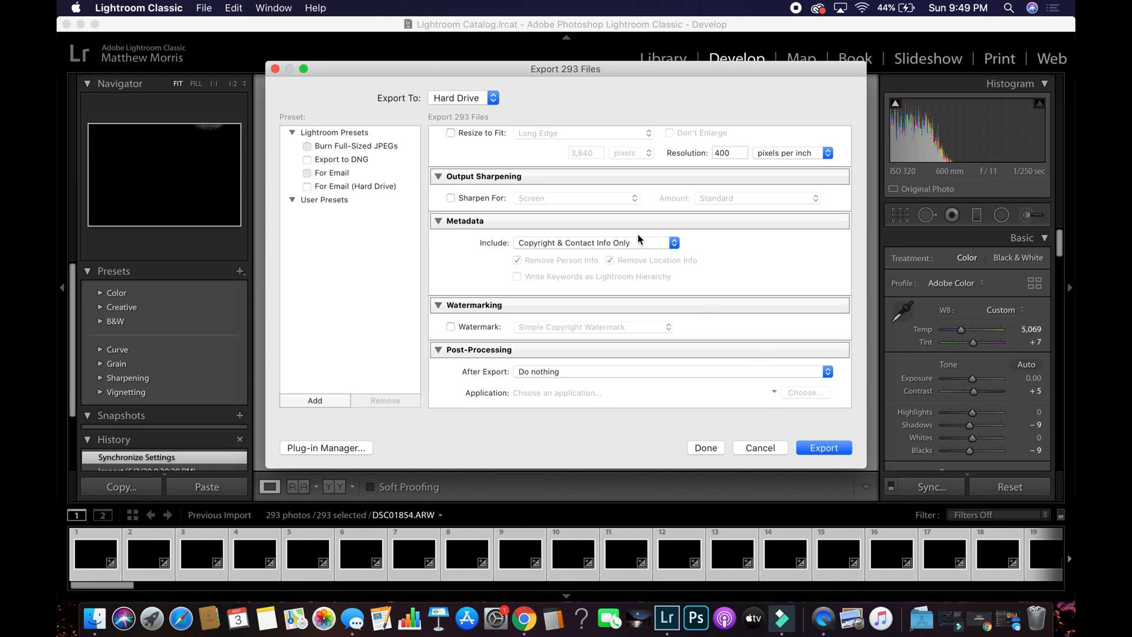
{"action": "scroll", "coordinate": [659, 215], "scroll_direction": "up", "scroll_amount": 10}
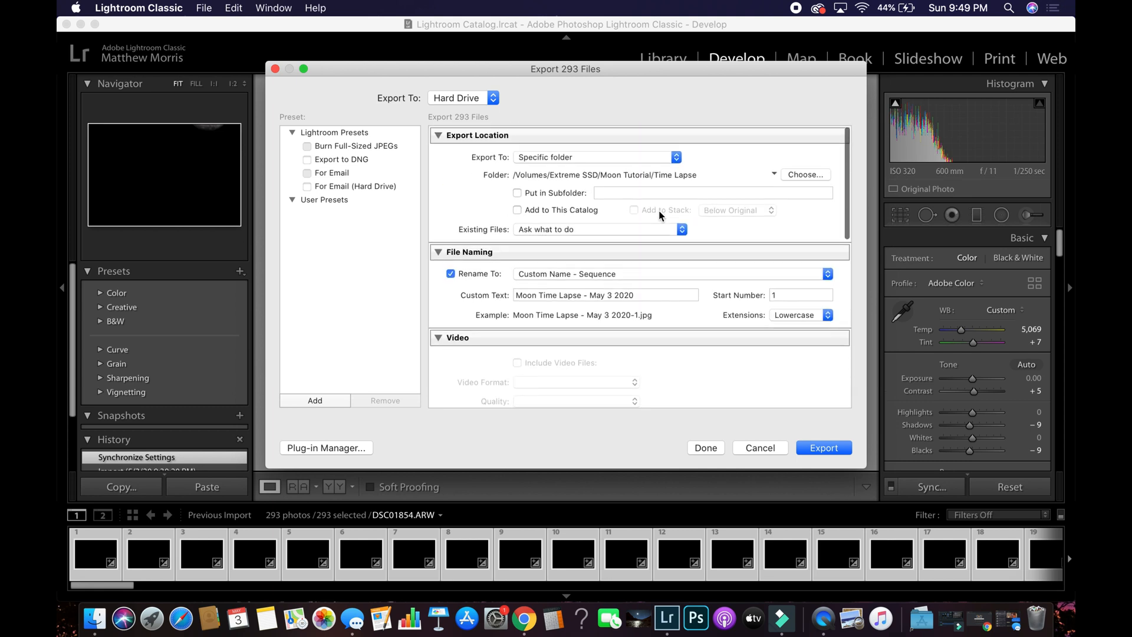
{"action": "left_click", "coordinate": [823, 448]}
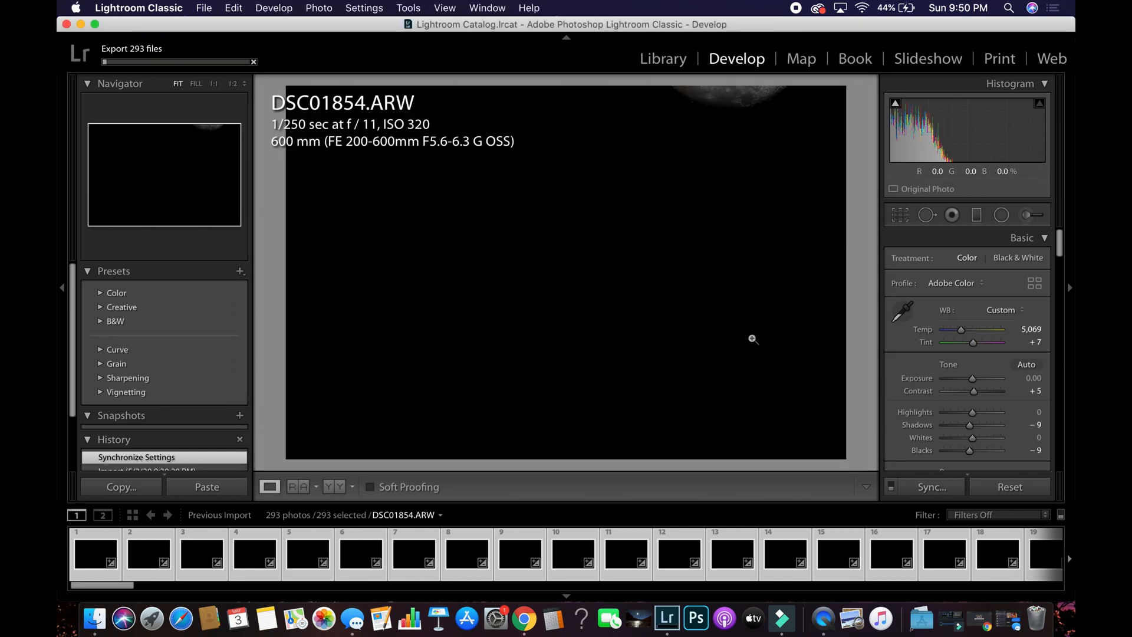
Step: Switch to Finder and examine the exported Moon Time Lapse JPEGs in the Time Lapse folder, down to the first file in the sequence
{"action": "key", "text": "super+Tab"}
{"action": "left_click", "coordinate": [488, 385]}
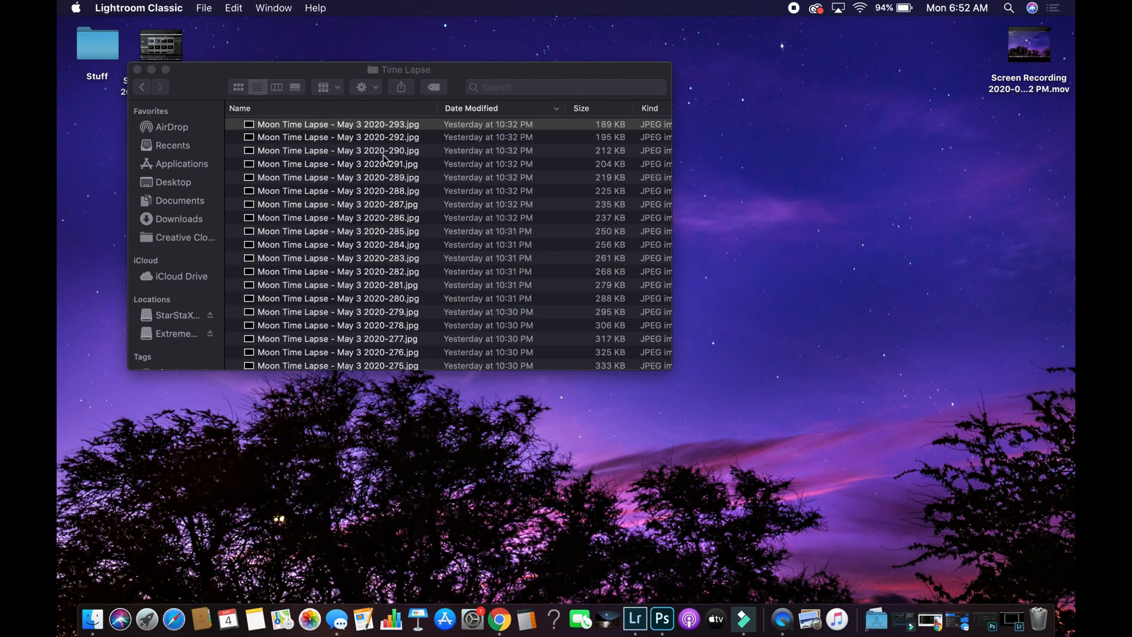
{"action": "scroll", "coordinate": [383, 158], "scroll_direction": "down", "scroll_amount": 20}
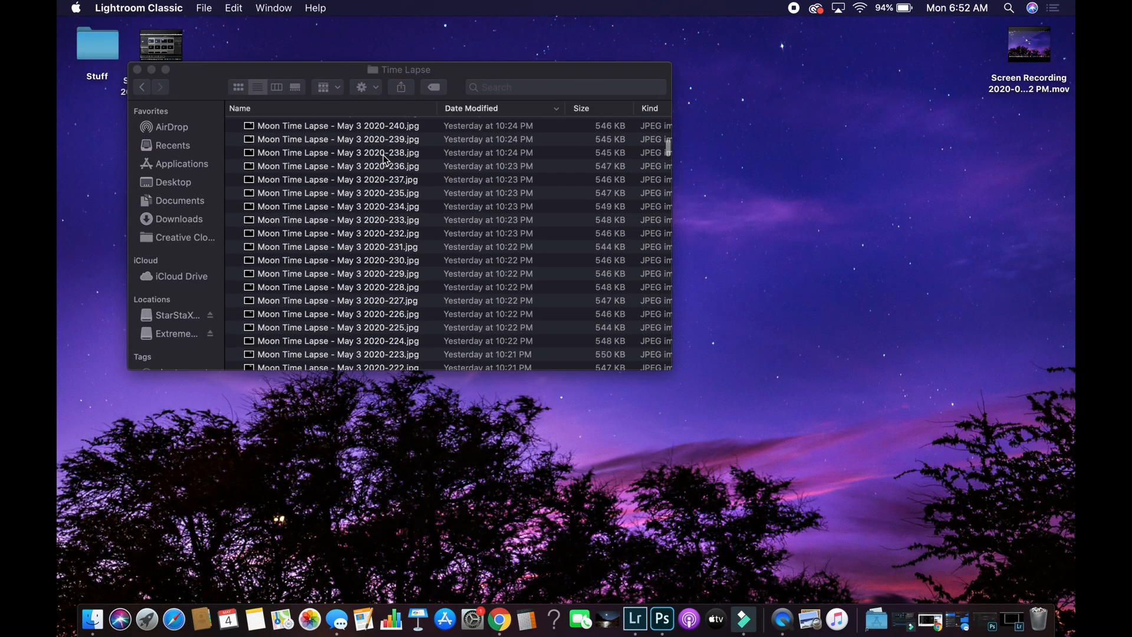
{"action": "scroll", "coordinate": [383, 158], "scroll_direction": "down", "scroll_amount": 20}
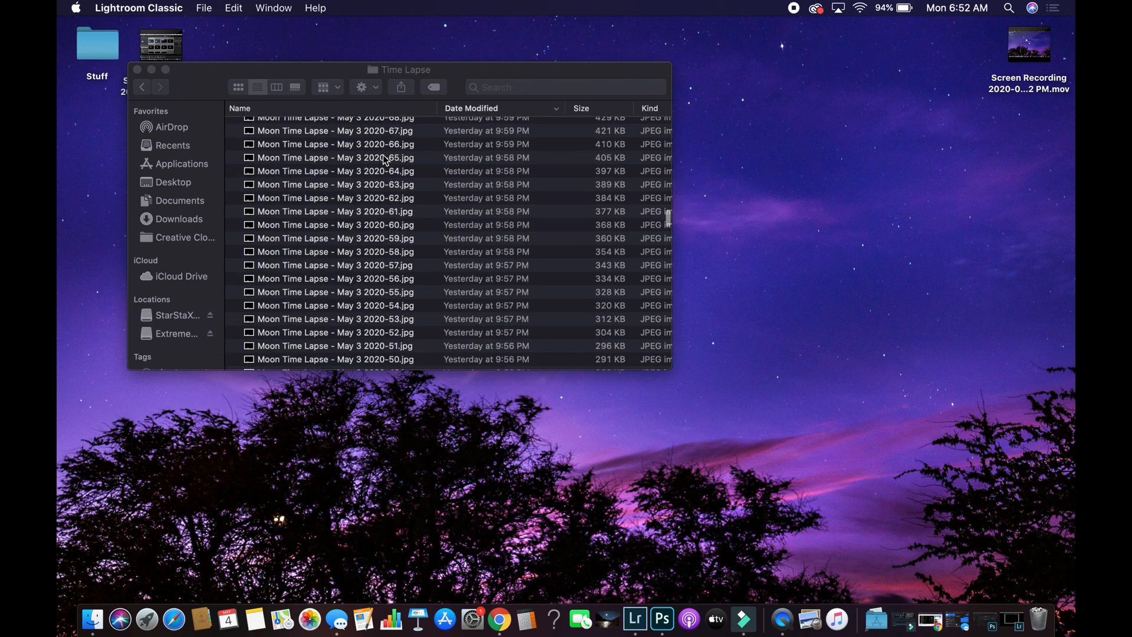
{"action": "scroll", "coordinate": [383, 158], "scroll_direction": "down", "scroll_amount": 20}
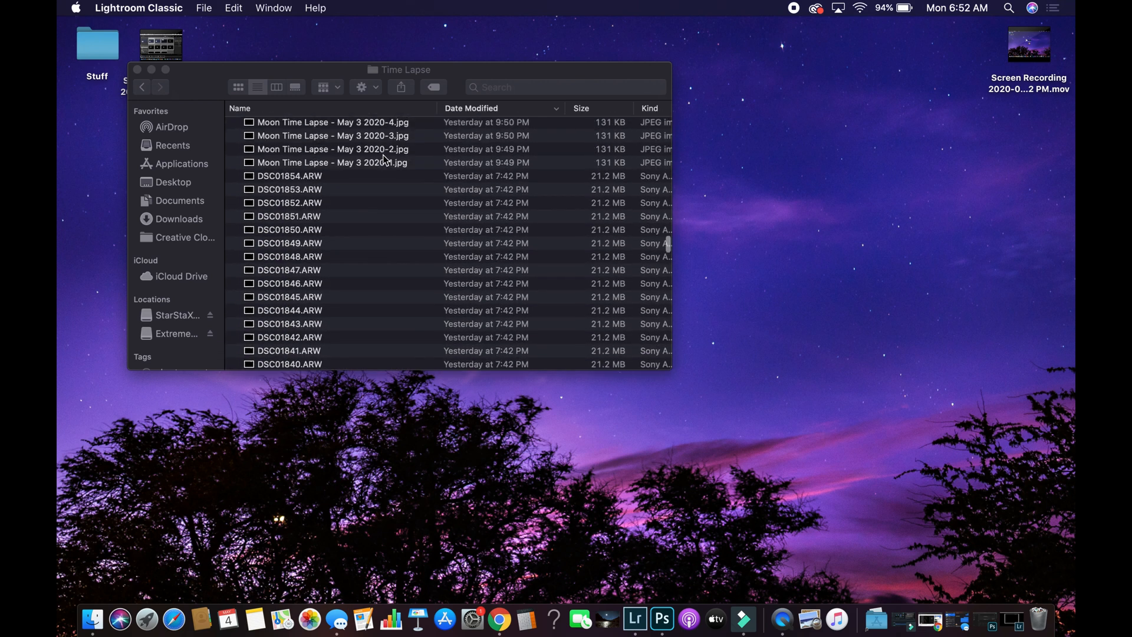
{"action": "scroll", "coordinate": [383, 157], "scroll_direction": "up", "scroll_amount": 2}
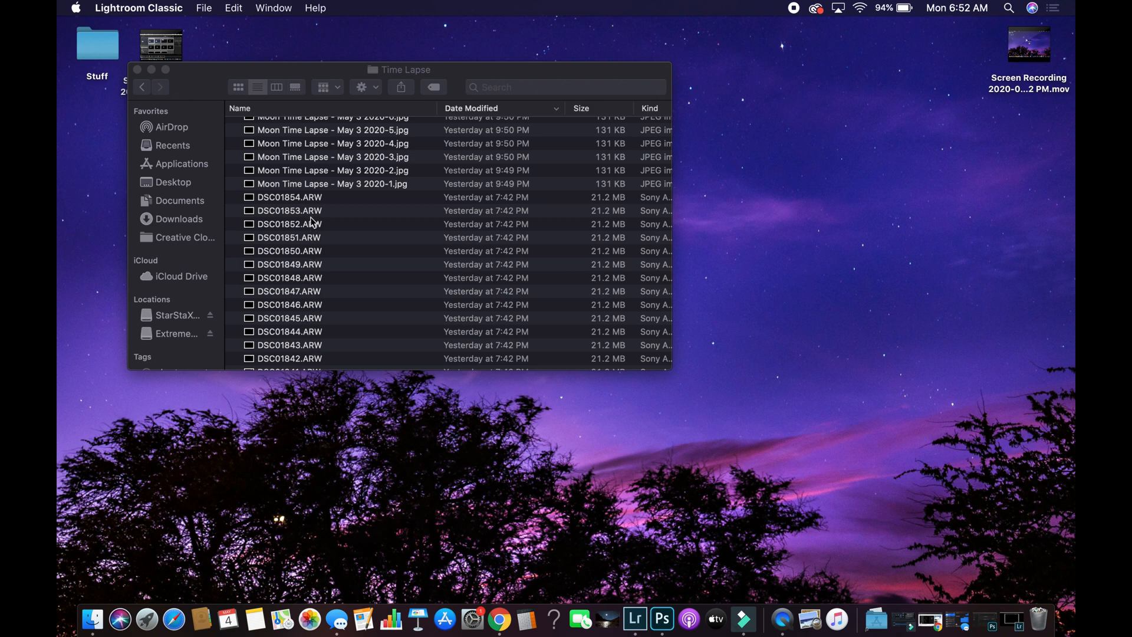
{"action": "left_click", "coordinate": [406, 185]}
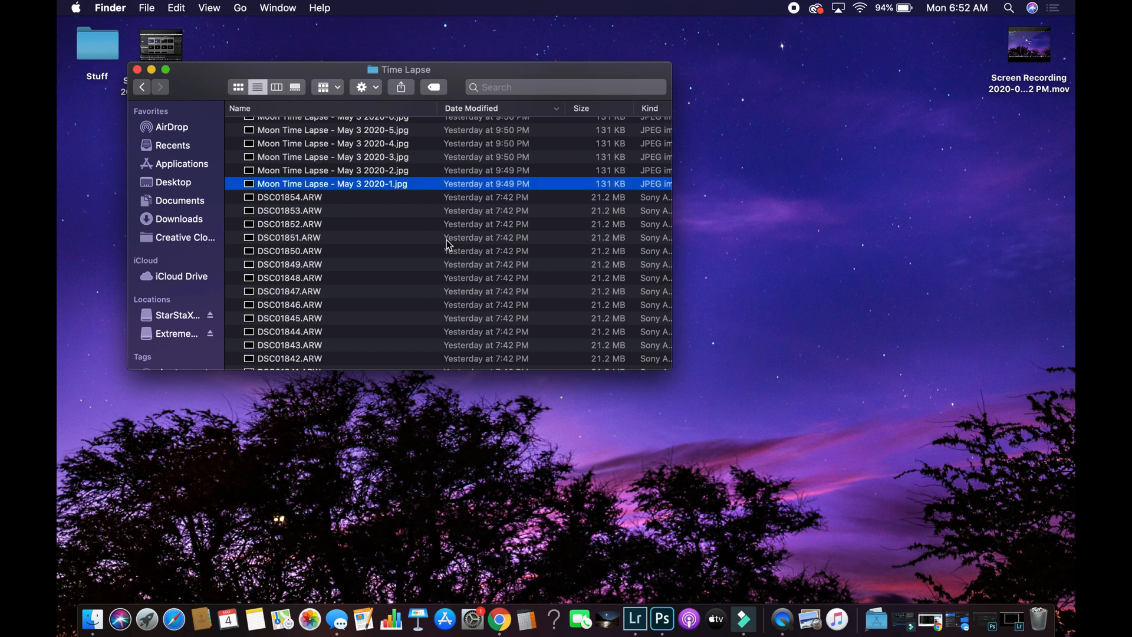
Step: Switch to Photoshop, move its window fully into view and bring up the dialog for opening a file
{"action": "left_click", "coordinate": [662, 618]}
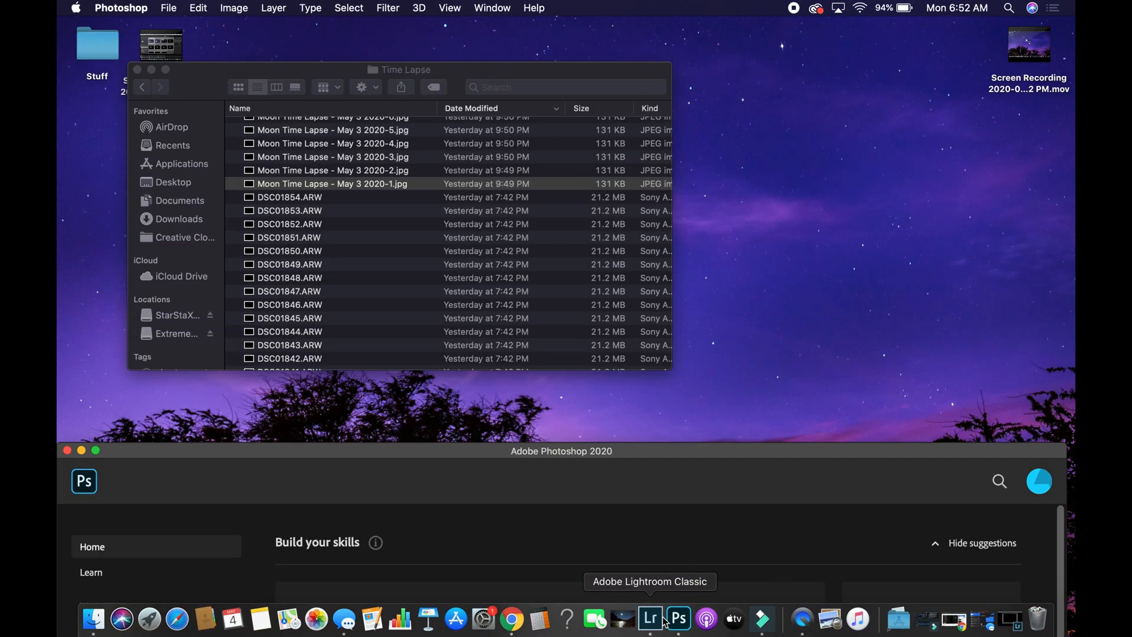
{"action": "left_click_drag", "start_coordinate": [596, 458], "coordinate": [595, 12]}
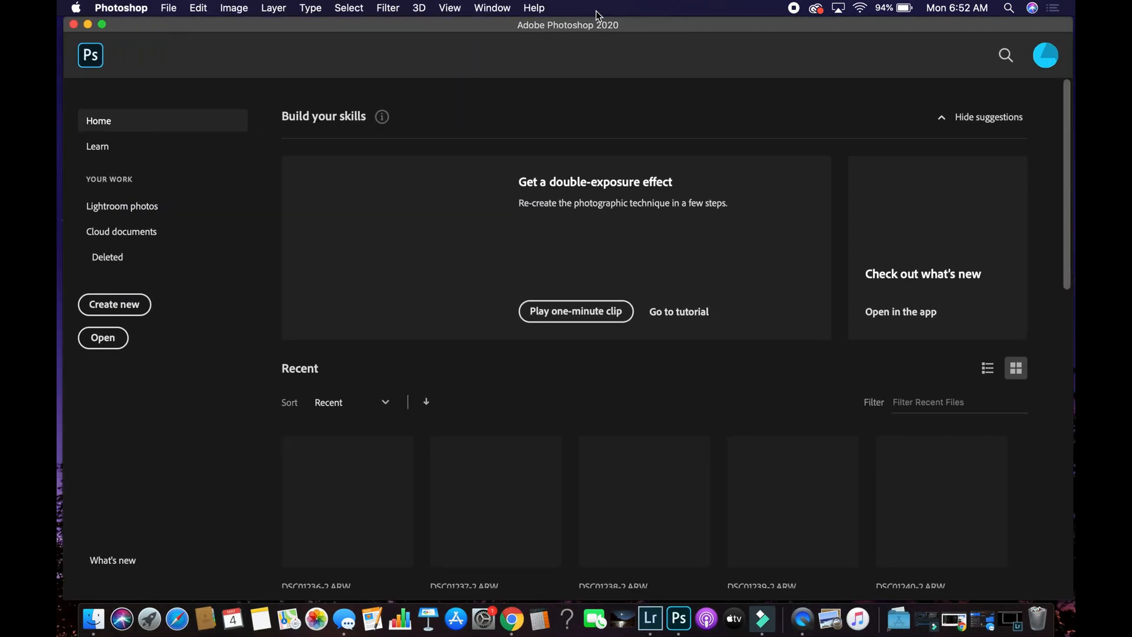
{"action": "left_click", "coordinate": [173, 9]}
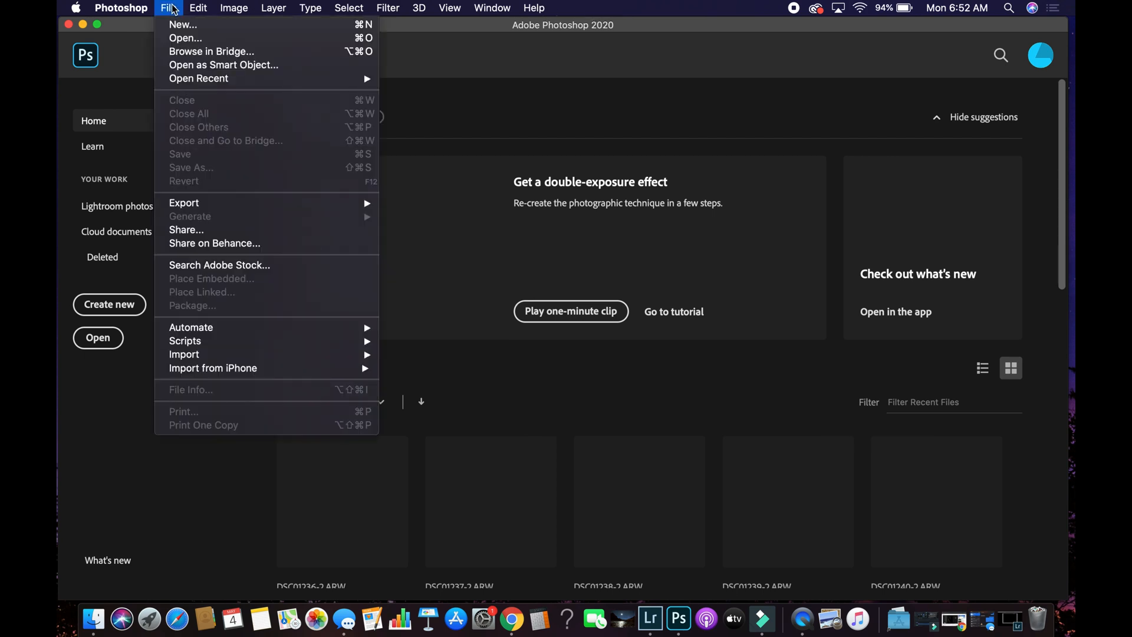
{"action": "left_click", "coordinate": [182, 39]}
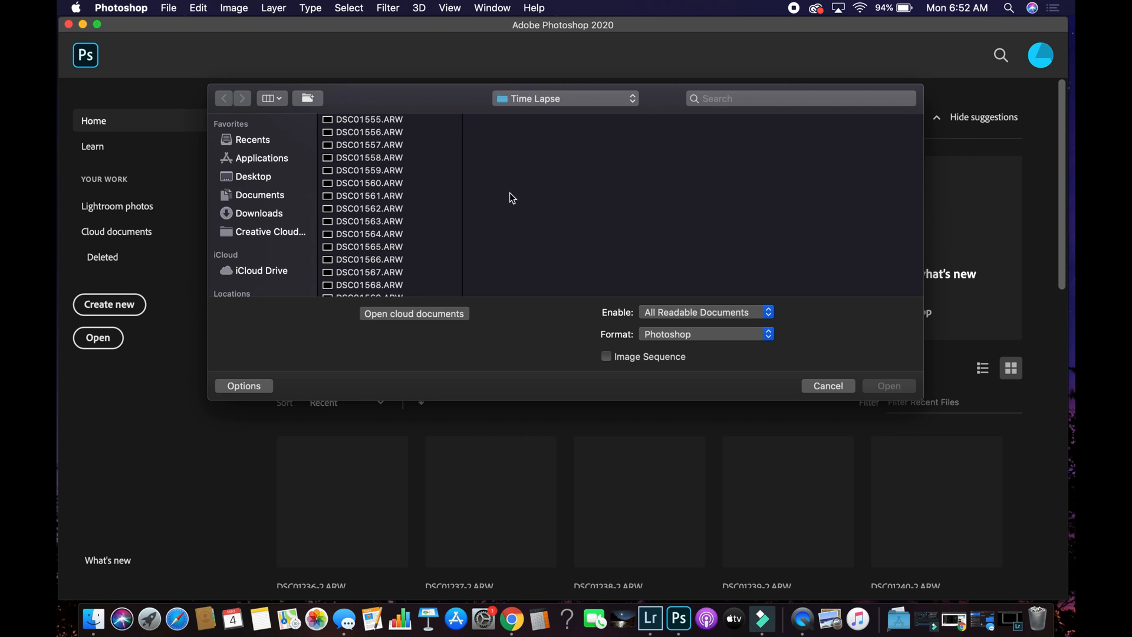
Step: Open the exported photos as an image sequence starting from Moon Time Lapse - May 3 2020-1.jpg in the Time Lapse folder
{"action": "scroll", "coordinate": [404, 228], "scroll_direction": "down", "scroll_amount": 15}
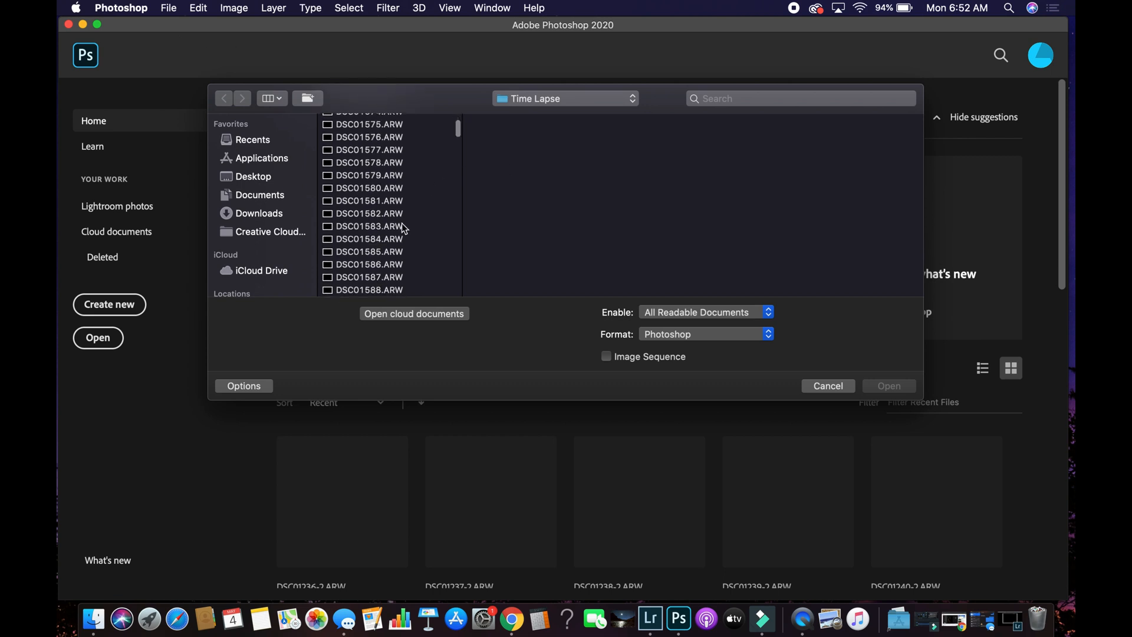
{"action": "scroll", "coordinate": [404, 228], "scroll_direction": "down", "scroll_amount": 20}
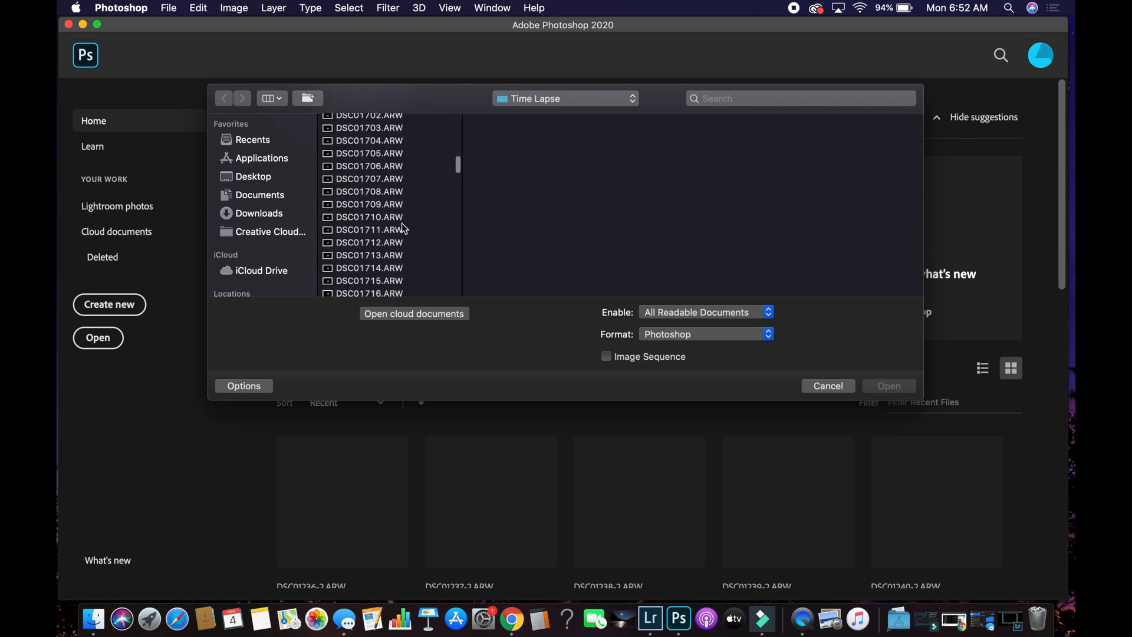
{"action": "scroll", "coordinate": [403, 228], "scroll_direction": "down", "scroll_amount": 16}
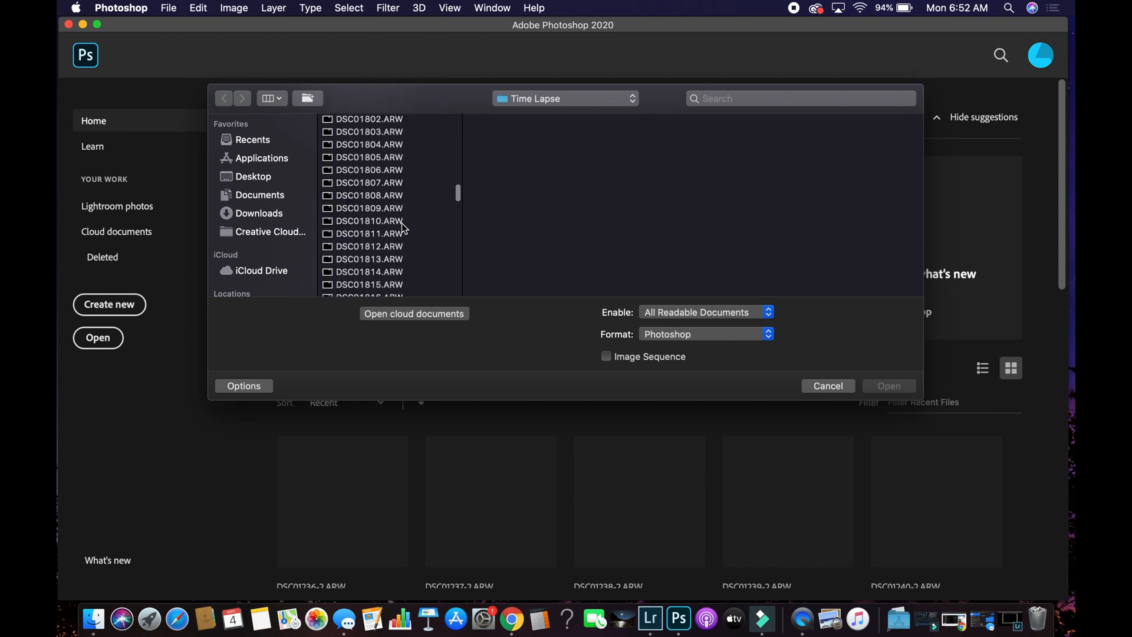
{"action": "scroll", "coordinate": [403, 228], "scroll_direction": "down", "scroll_amount": 8}
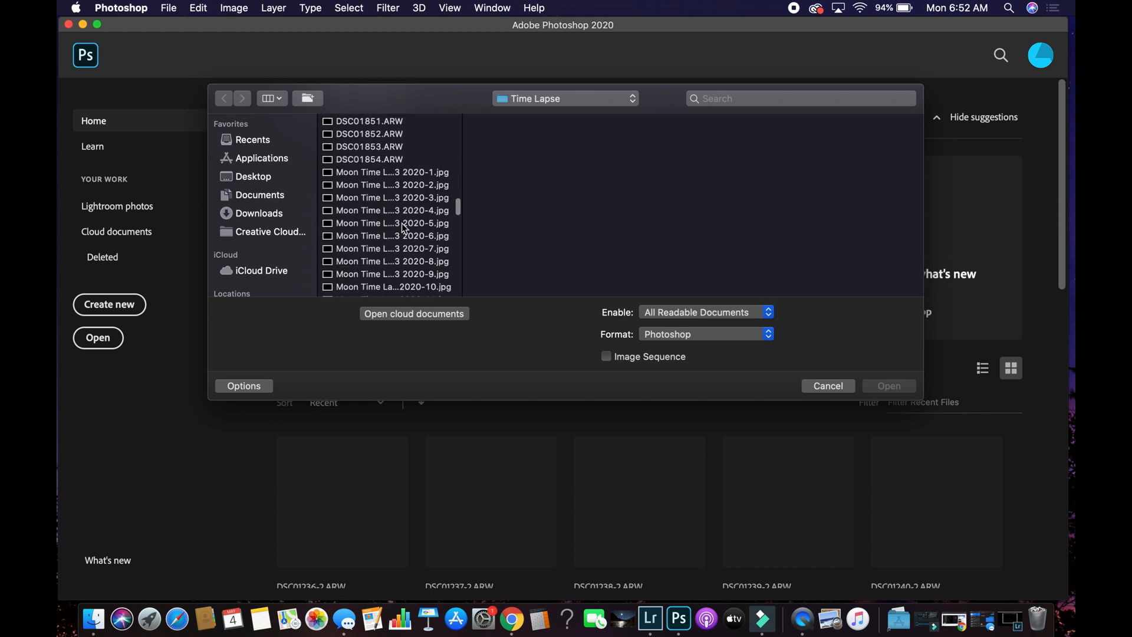
{"action": "left_click", "coordinate": [420, 177]}
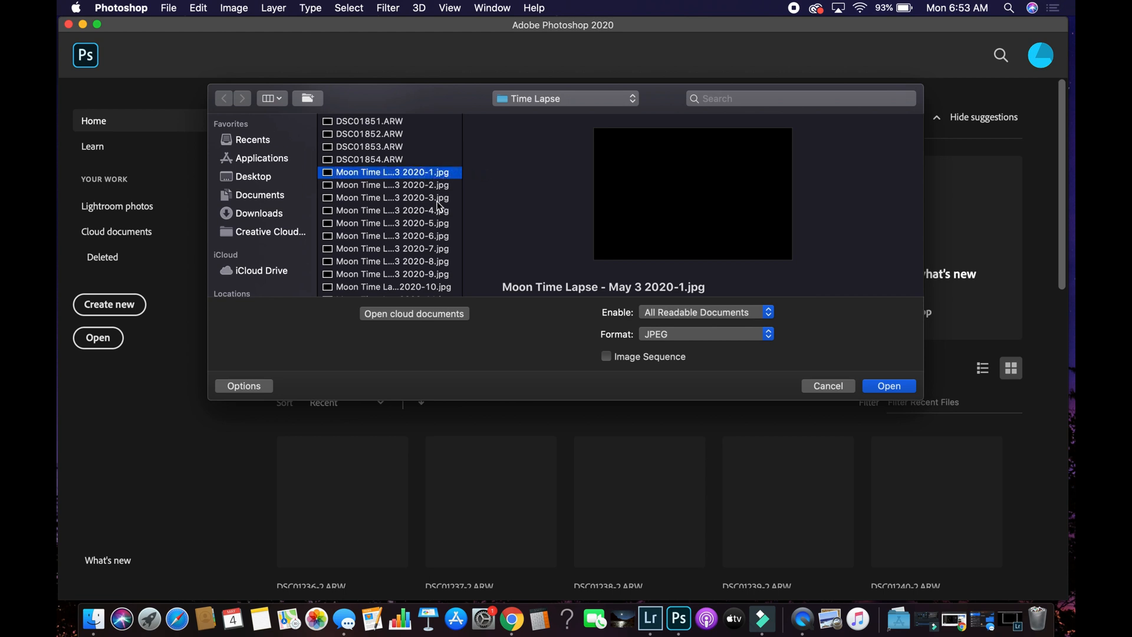
{"action": "scroll", "coordinate": [432, 287], "scroll_direction": "down", "scroll_amount": 5}
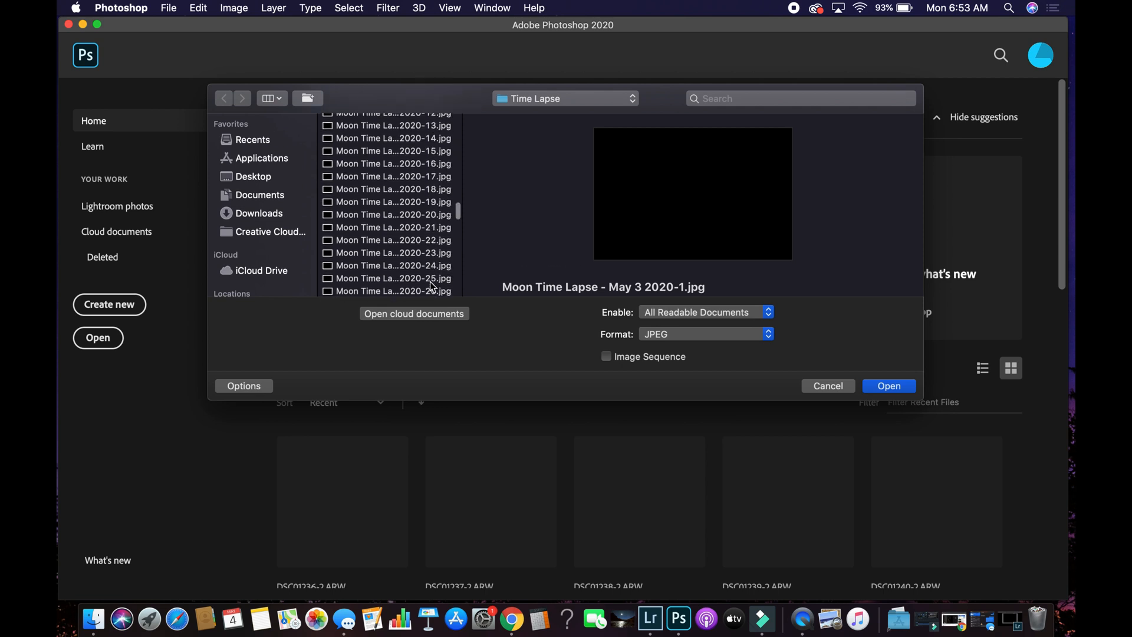
{"action": "scroll", "coordinate": [432, 287], "scroll_direction": "up", "scroll_amount": 6}
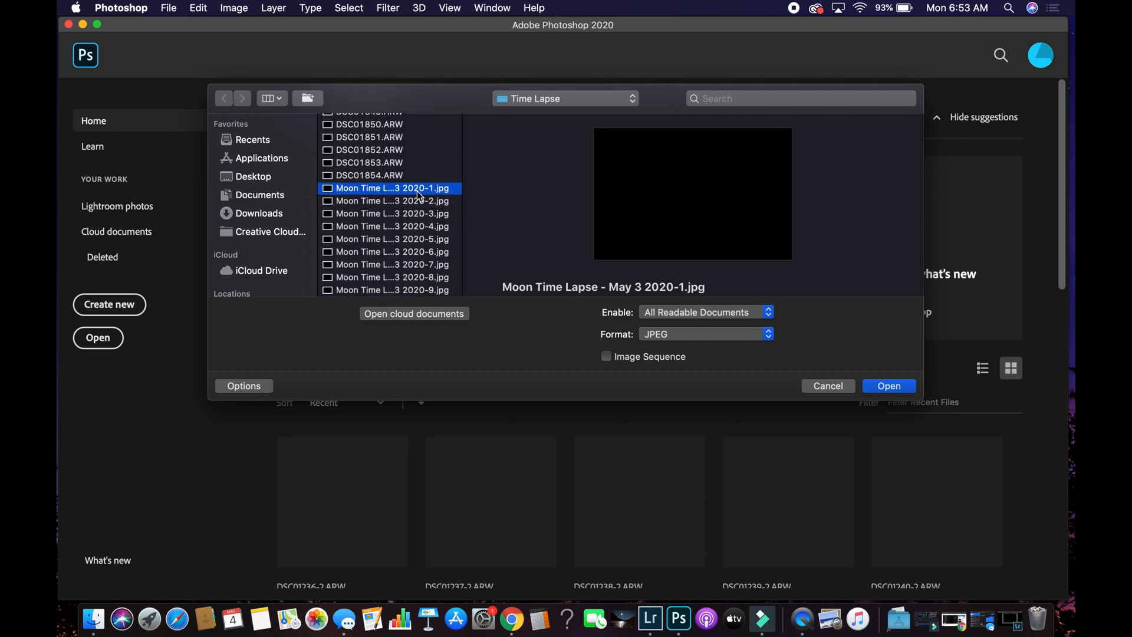
{"action": "left_click", "coordinate": [606, 356]}
{"action": "left_click", "coordinate": [885, 387]}
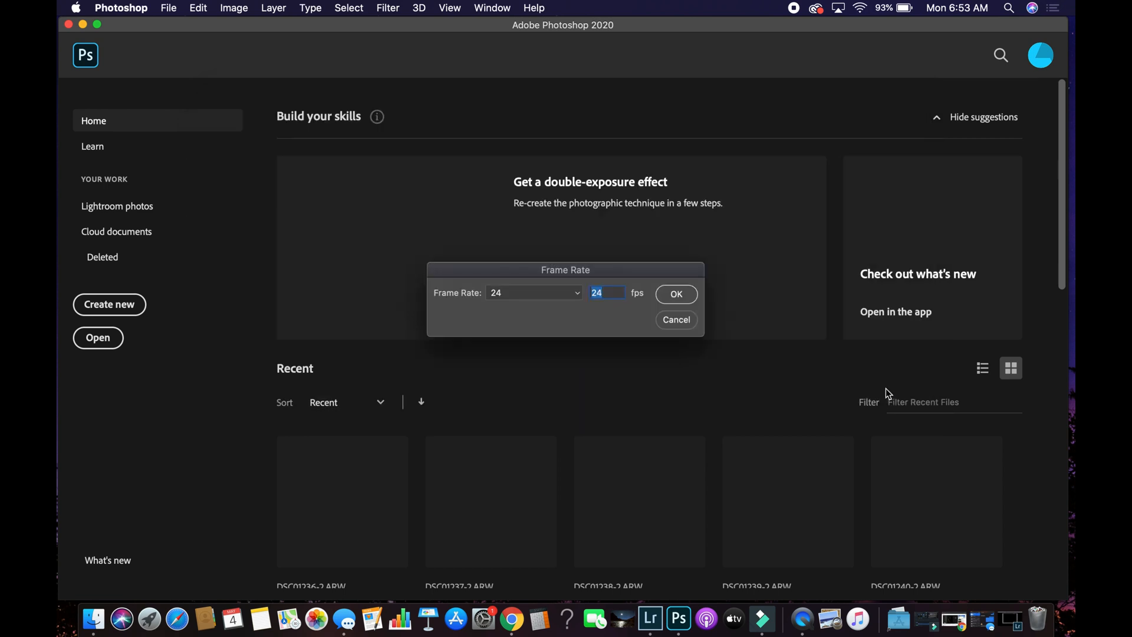
Step: Set the image sequence's frame rate to 30 fps and load it as a video layer
{"action": "left_click", "coordinate": [577, 293]}
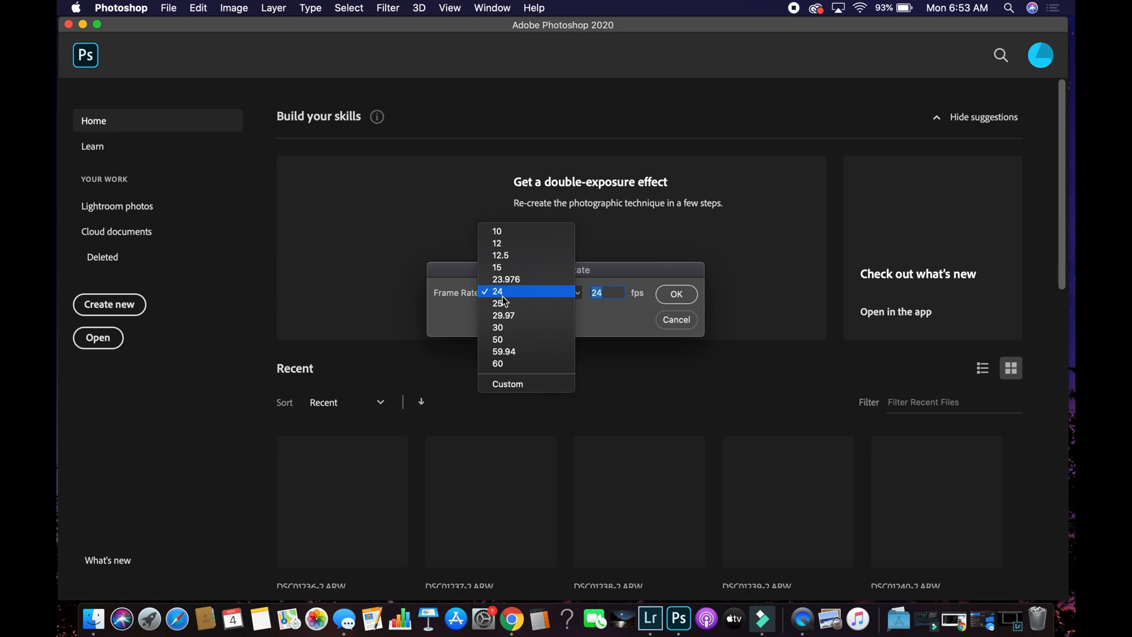
{"action": "left_click", "coordinate": [504, 329]}
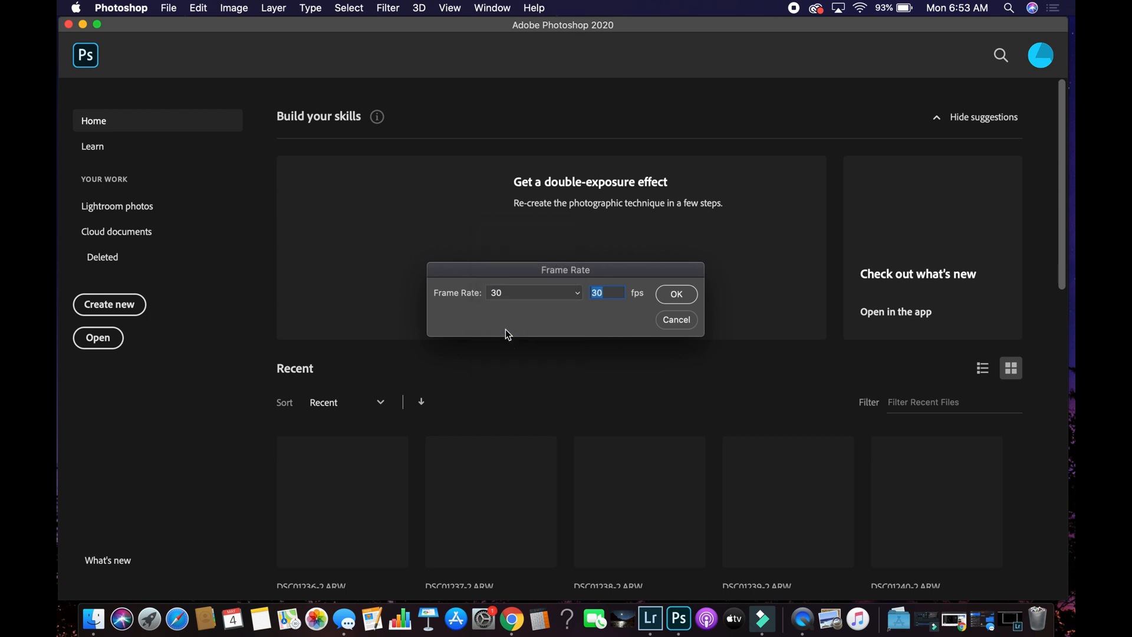
{"action": "left_click", "coordinate": [677, 295]}
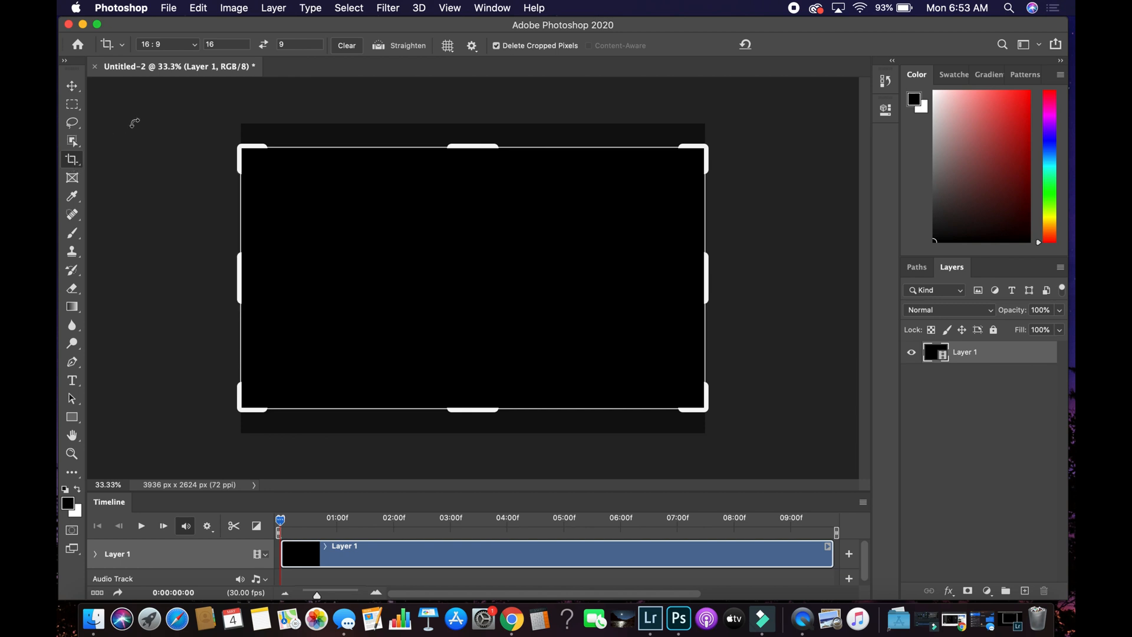
Step: Crop the time-lapse canvas to a 16:9 ratio at full image width
{"action": "left_click", "coordinate": [169, 46]}
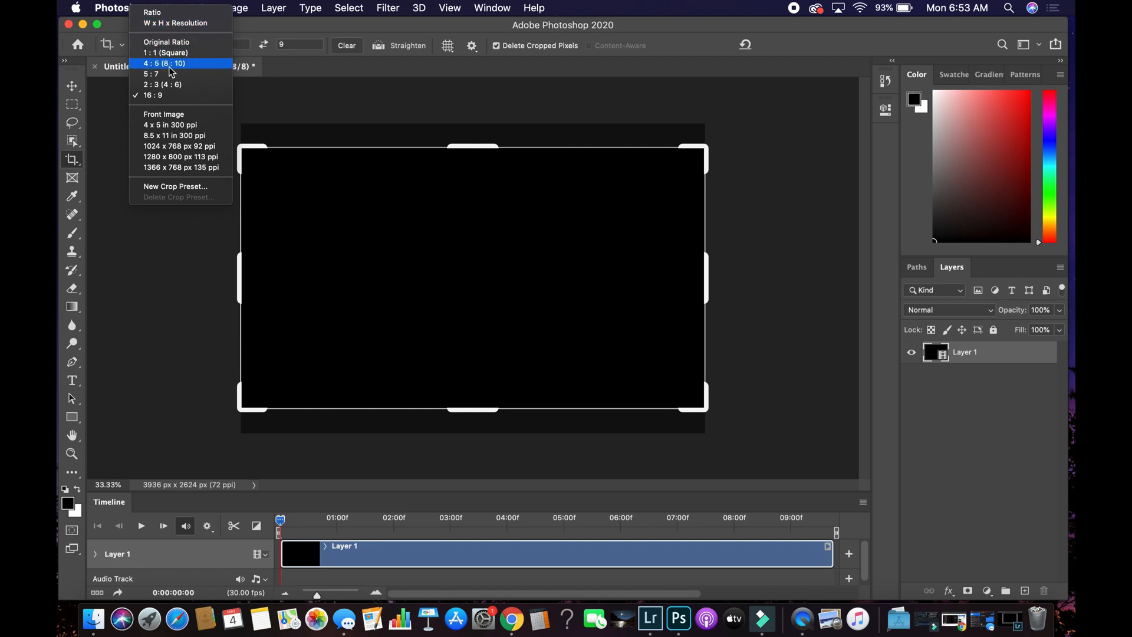
{"action": "left_click", "coordinate": [160, 96]}
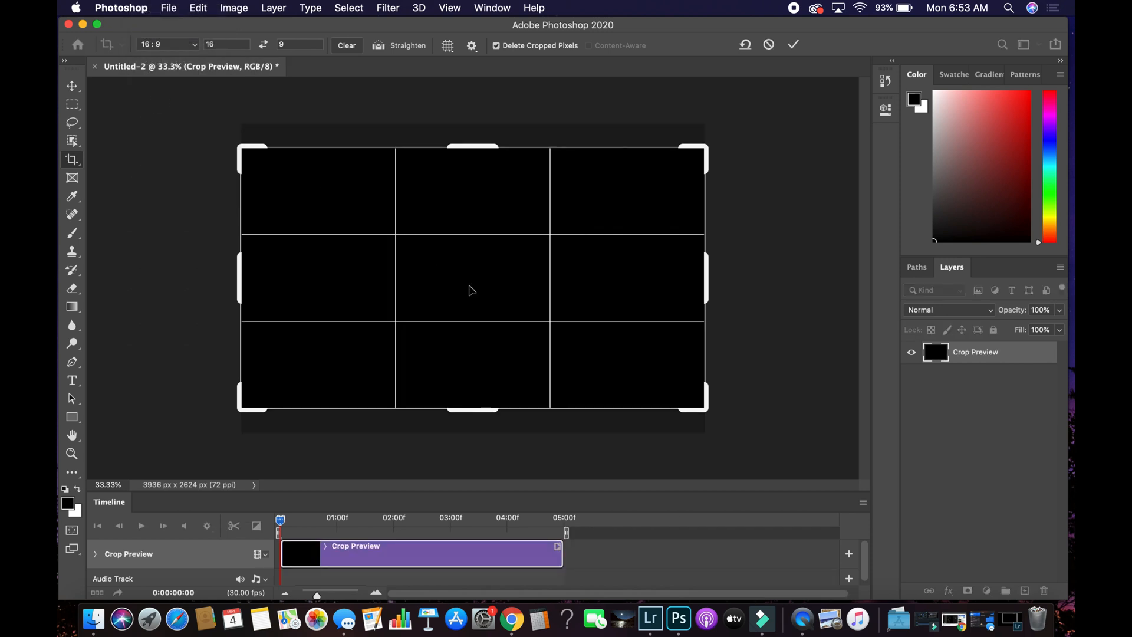
{"action": "key", "text": "Return"}
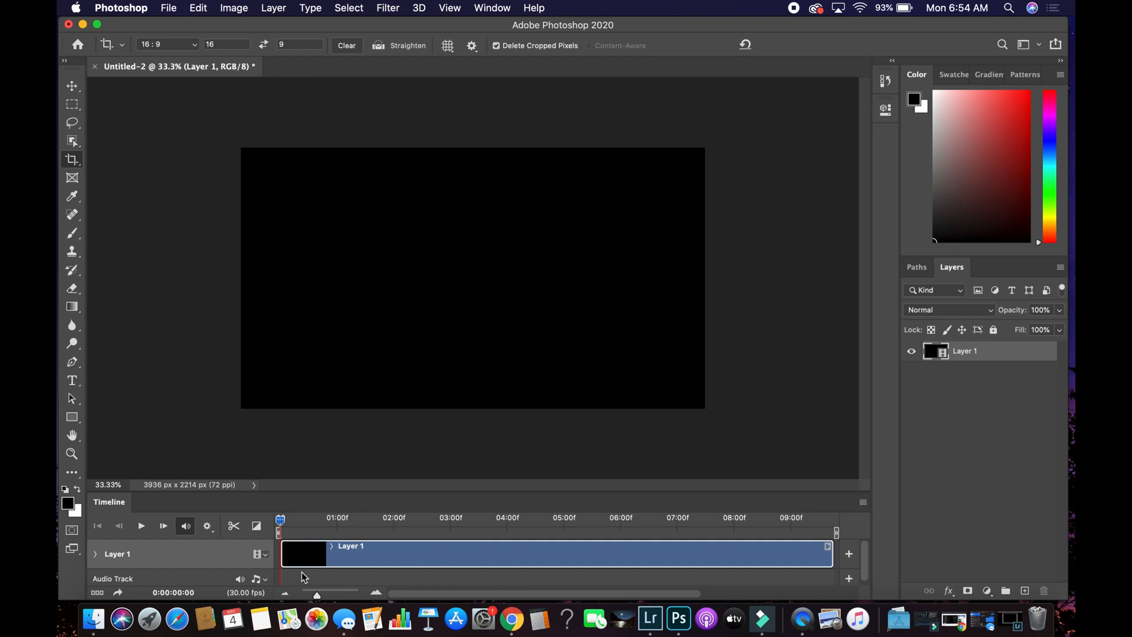
Step: Open the video render settings for the timeline and name the output file Moon-2.mp4
{"action": "left_click", "coordinate": [118, 593]}
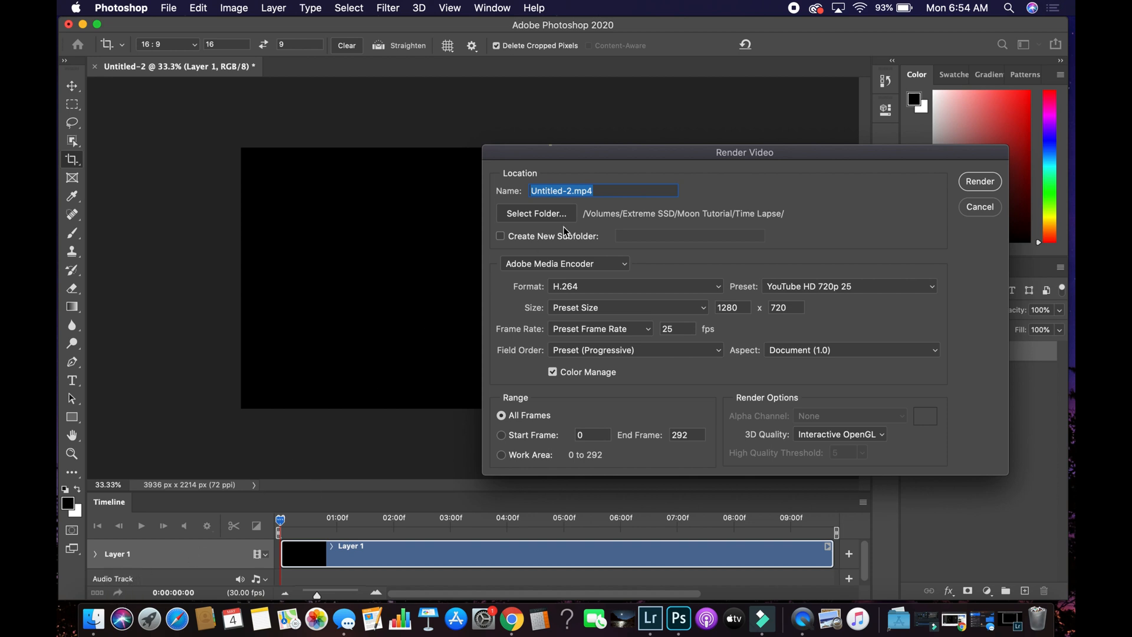
{"action": "double_click", "coordinate": [539, 190]}
{"action": "type", "text": "Moon"}
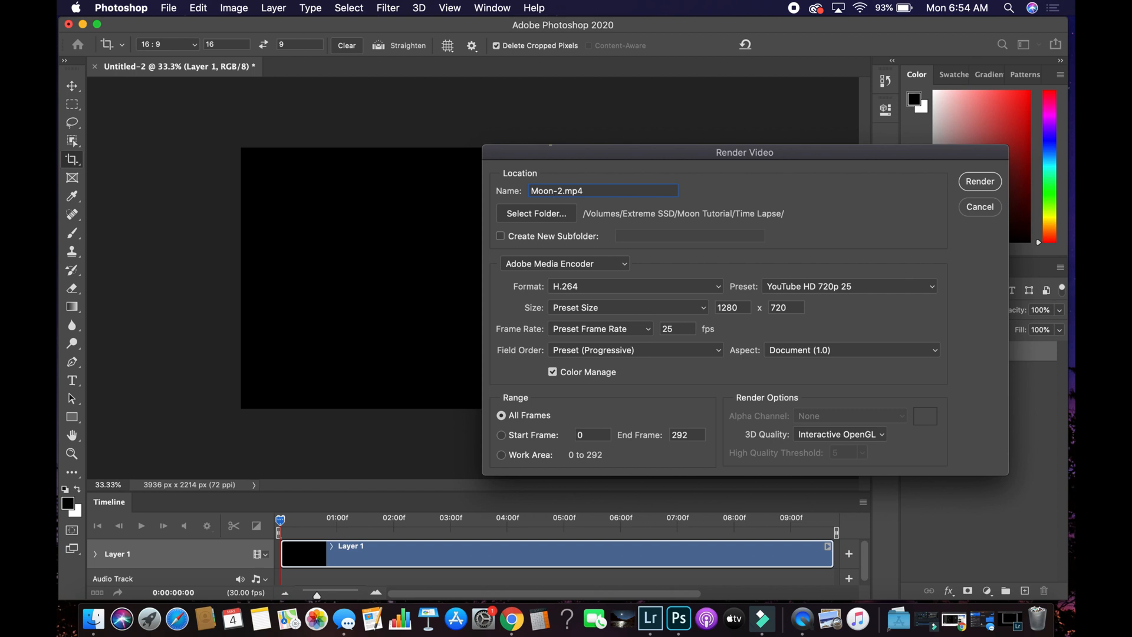
Step: Name the output video Moon Rise May 3rd 2020-2.mp4 and choose the YouTube HD 1080p 29.97 preset
{"action": "type", "text": " Rise May 3rd 2020"}
{"action": "left_click", "coordinate": [811, 290]}
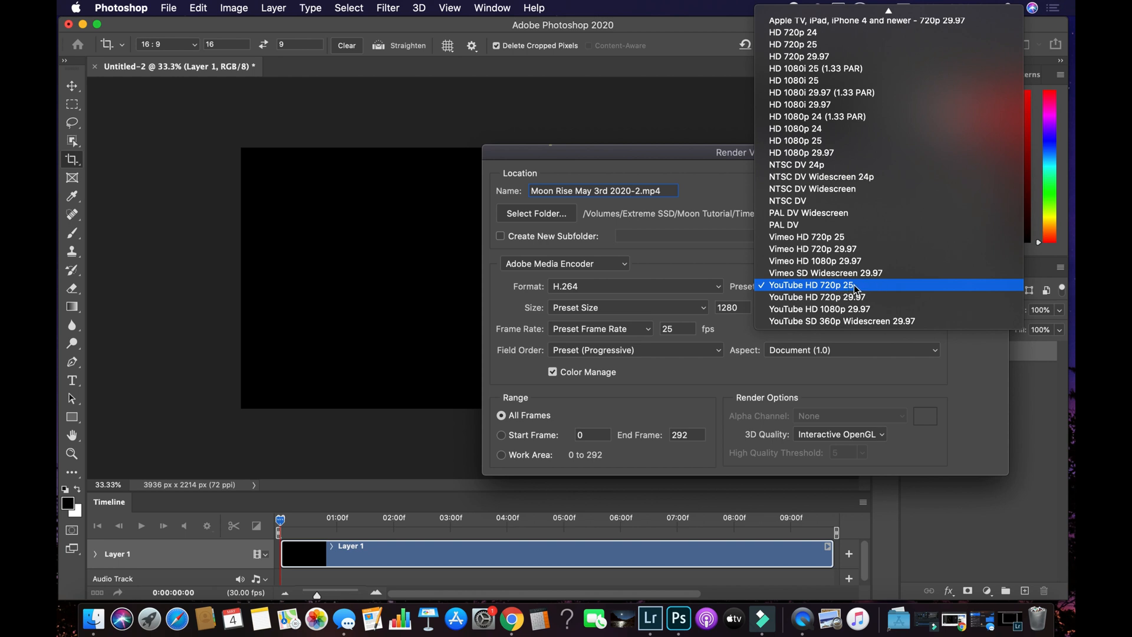
{"action": "left_click", "coordinate": [831, 310]}
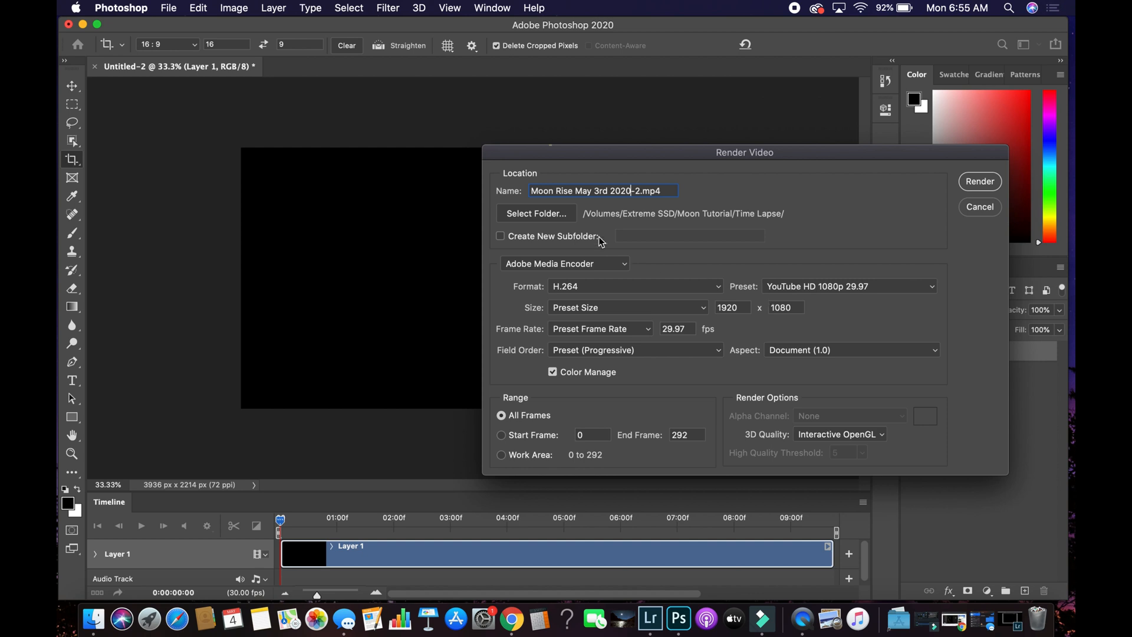
Step: Choose the Time Lapse folder as the save location and render all frames of the video
{"action": "left_click", "coordinate": [533, 215]}
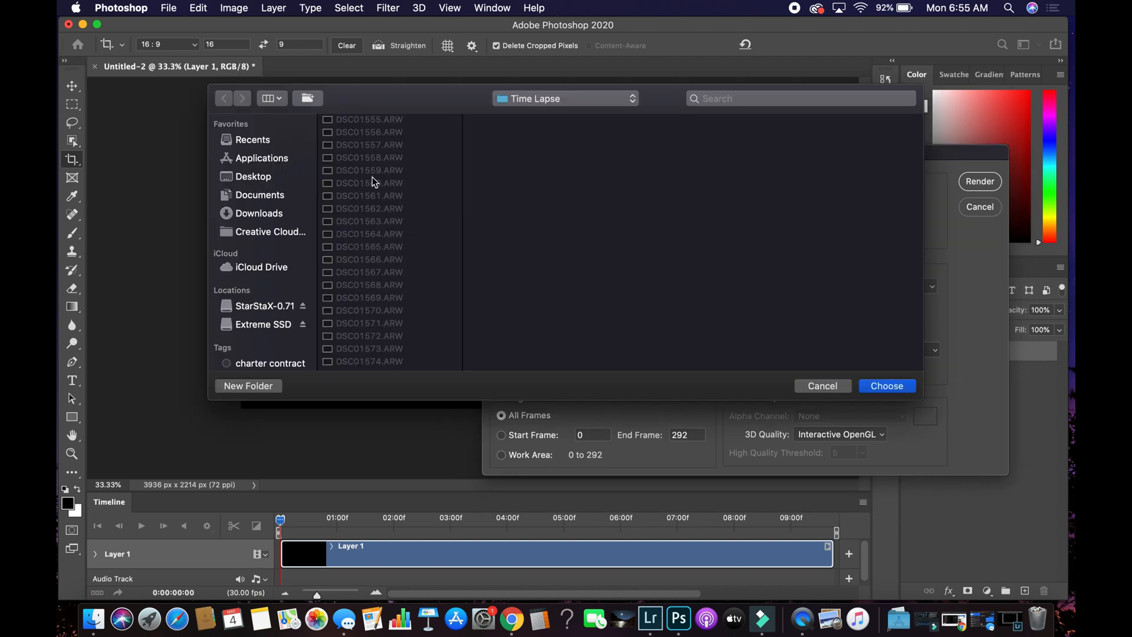
{"action": "scroll", "coordinate": [384, 275], "scroll_direction": "down", "scroll_amount": 10}
{"action": "scroll", "coordinate": [385, 275], "scroll_direction": "down", "scroll_amount": 5}
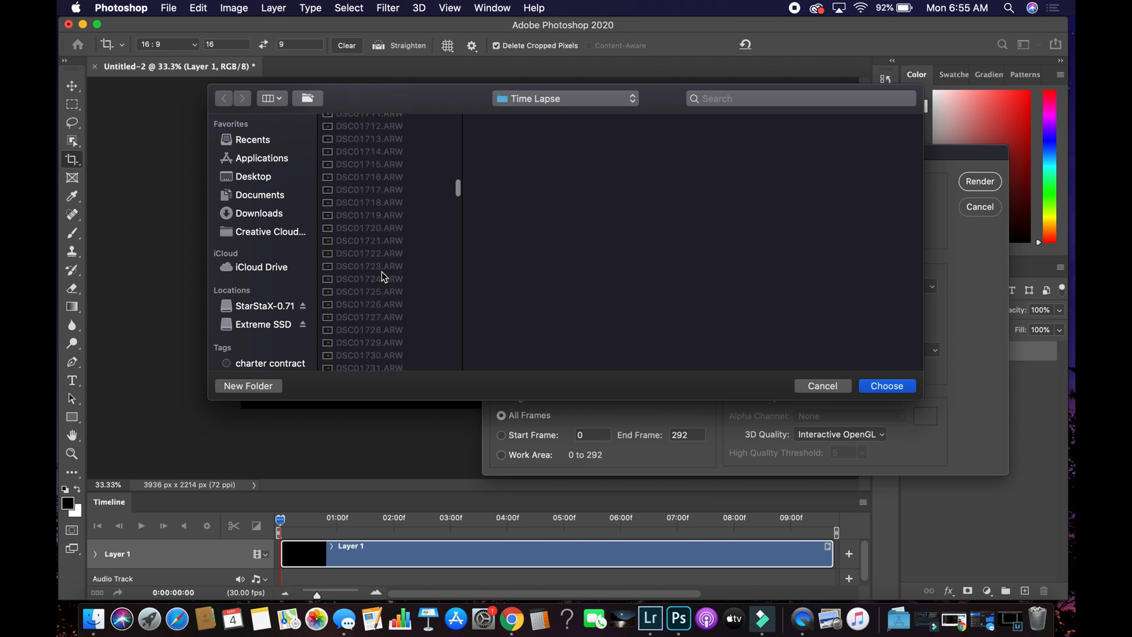
{"action": "scroll", "coordinate": [384, 277], "scroll_direction": "down", "scroll_amount": 1}
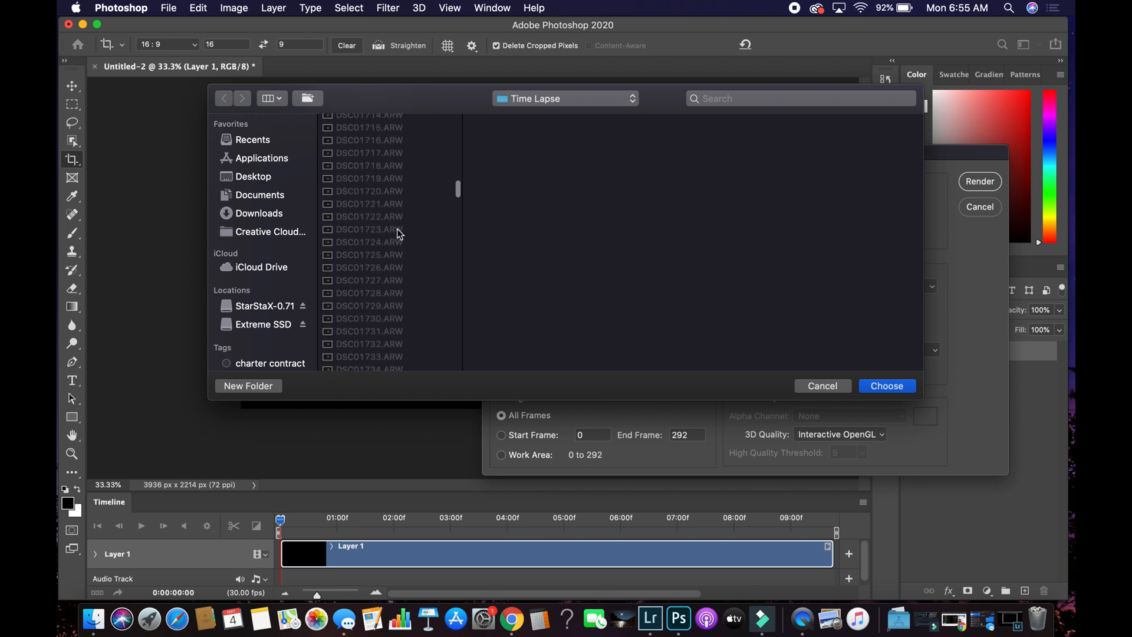
{"action": "left_click", "coordinate": [884, 387]}
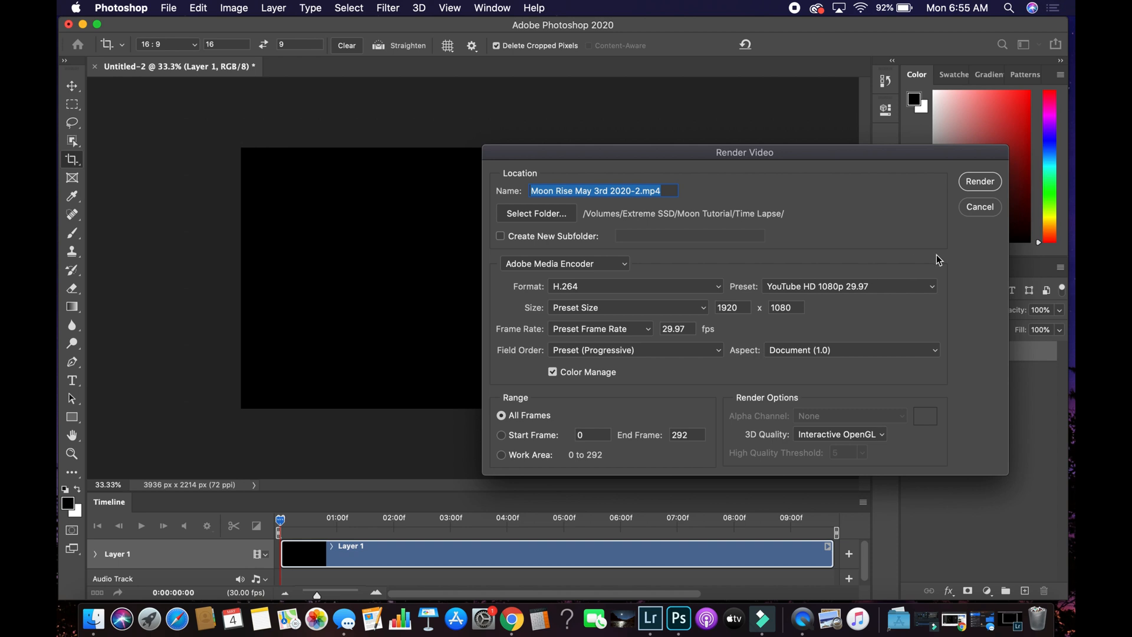
{"action": "left_click", "coordinate": [979, 182]}
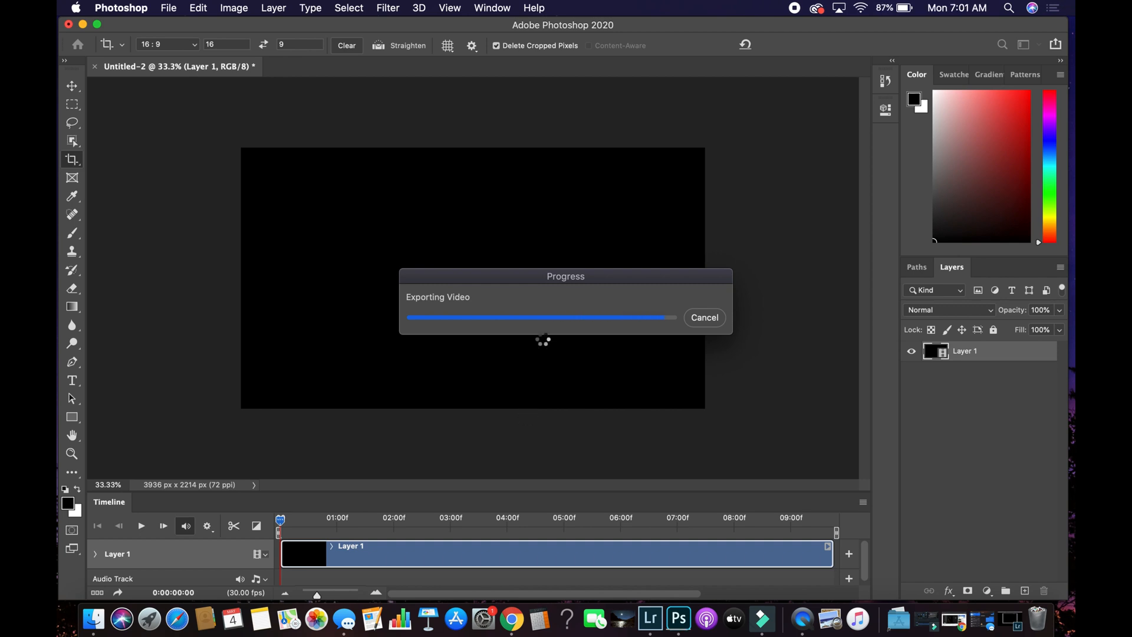
Step: Switch to the Time Lapse folder in Finder and open Moon Rise May 3rd 2020-2.mp4 in QuickTime Player
{"action": "left_click", "coordinate": [72, 86]}
{"action": "left_click", "coordinate": [83, 24]}
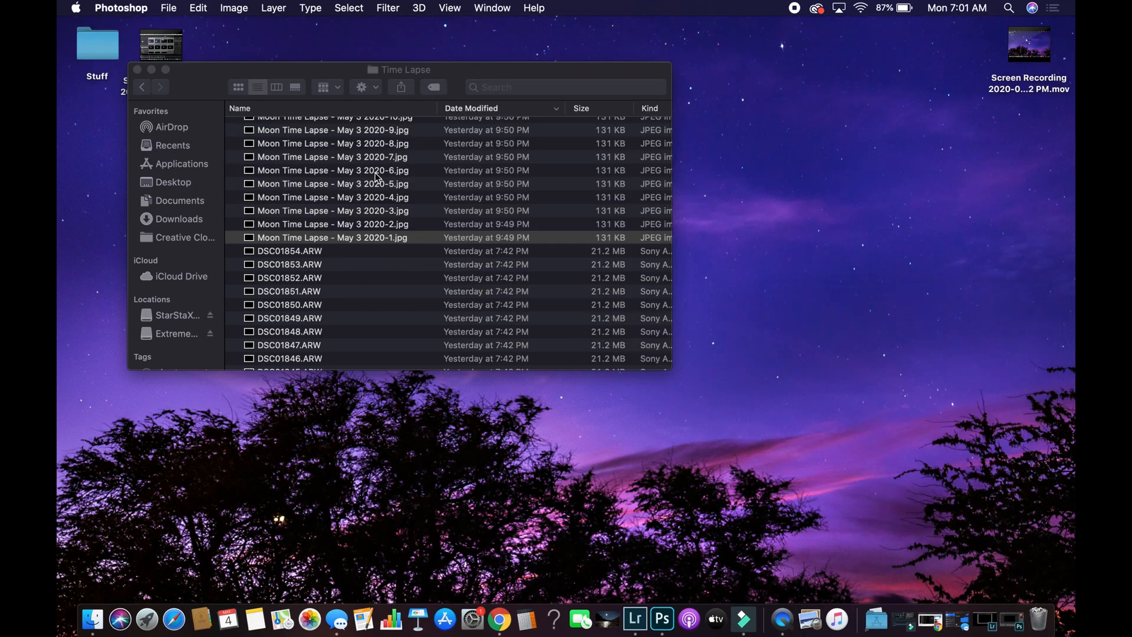
{"action": "scroll", "coordinate": [377, 211], "scroll_direction": "up", "scroll_amount": 20}
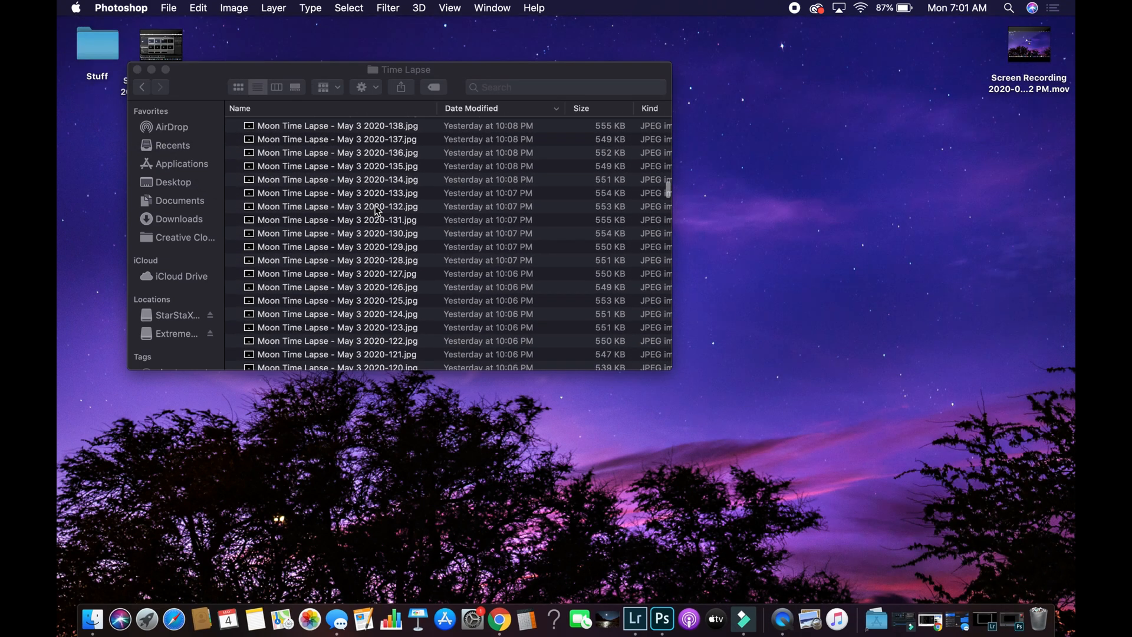
{"action": "left_click", "coordinate": [346, 133]}
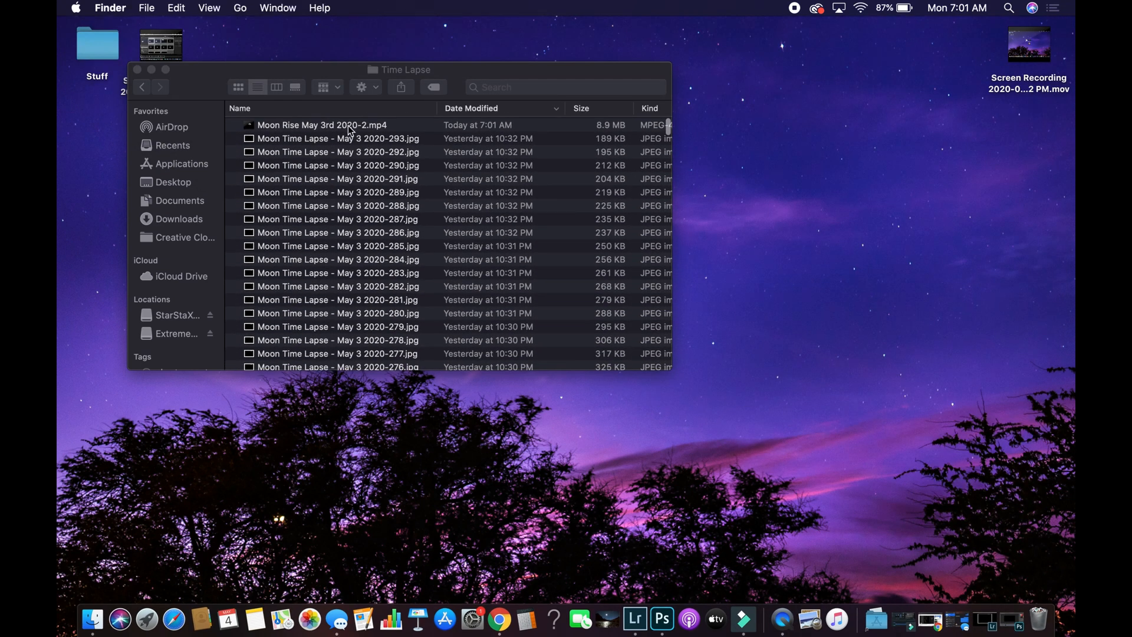
{"action": "left_click", "coordinate": [340, 131]}
{"action": "double_click", "coordinate": [328, 130]}
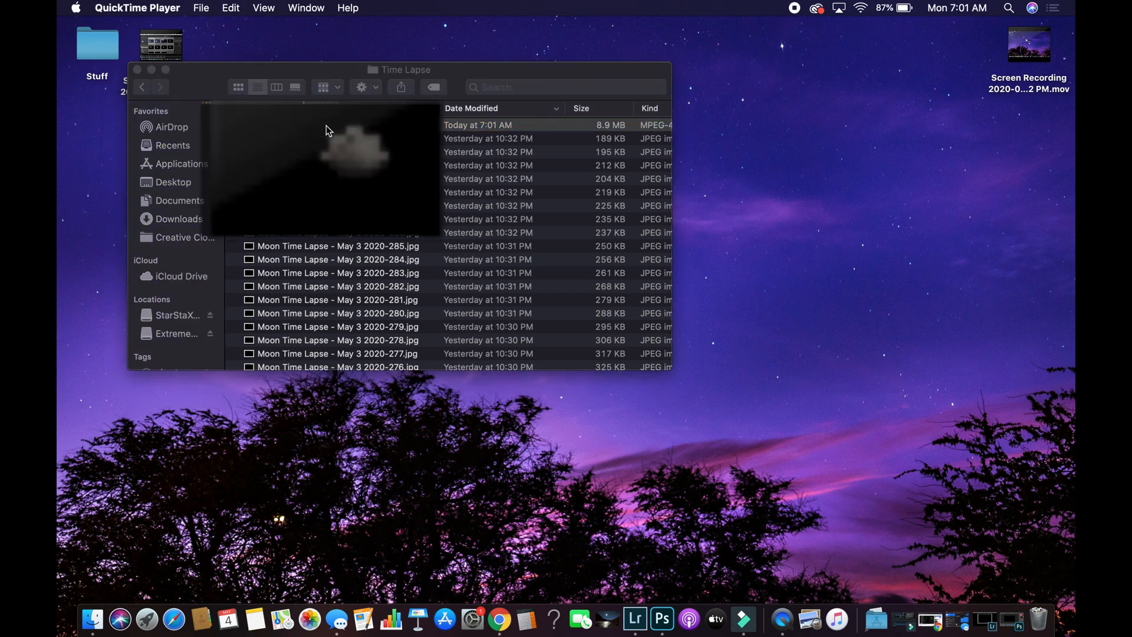